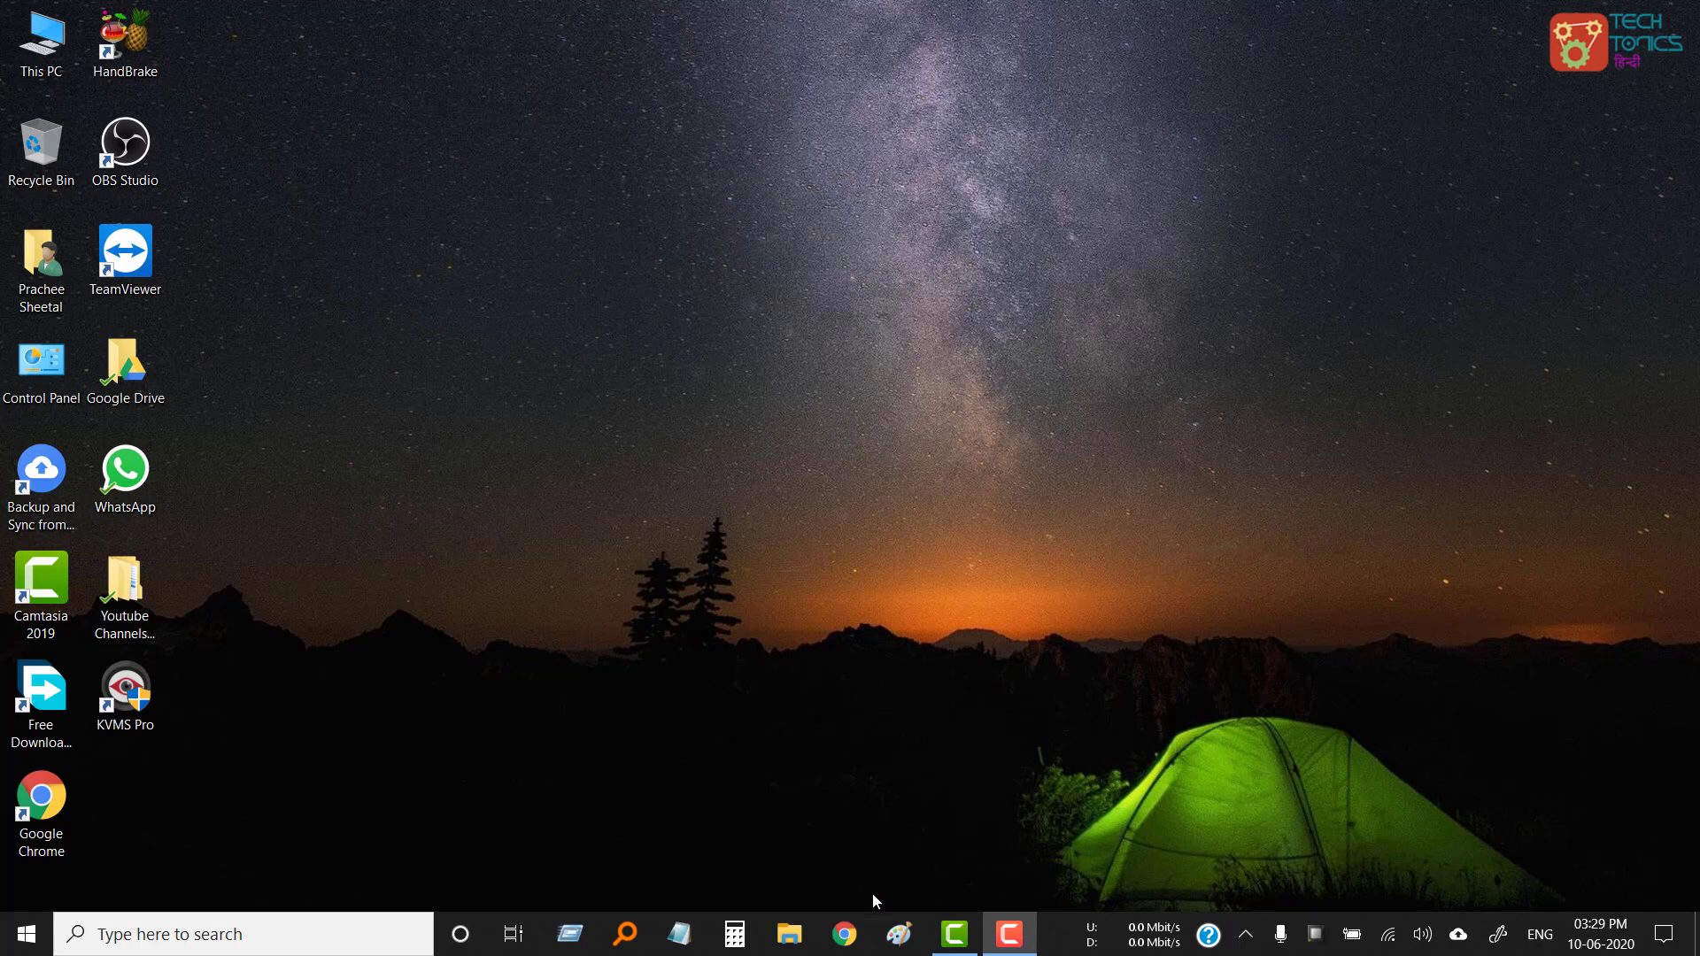
In Google Chrome, close the extra Audacity download tab, search for "audacity" and open the official audacityteam.org website
left_click(846, 935)
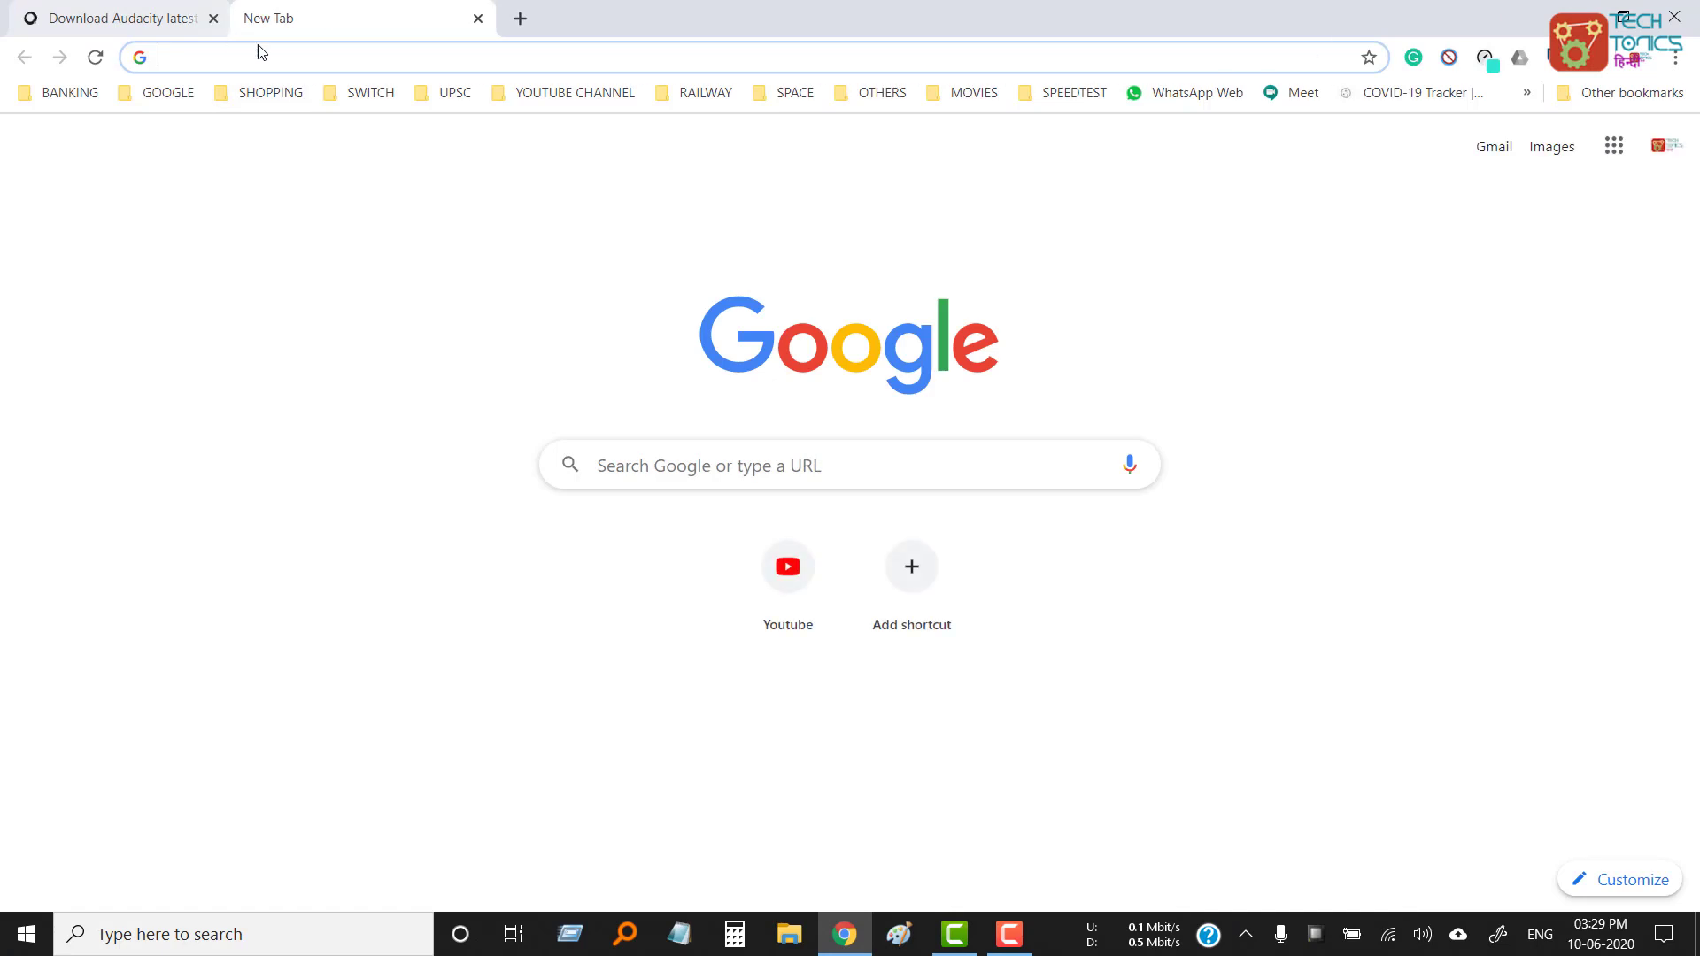
left_click(257, 20)
left_click(258, 50)
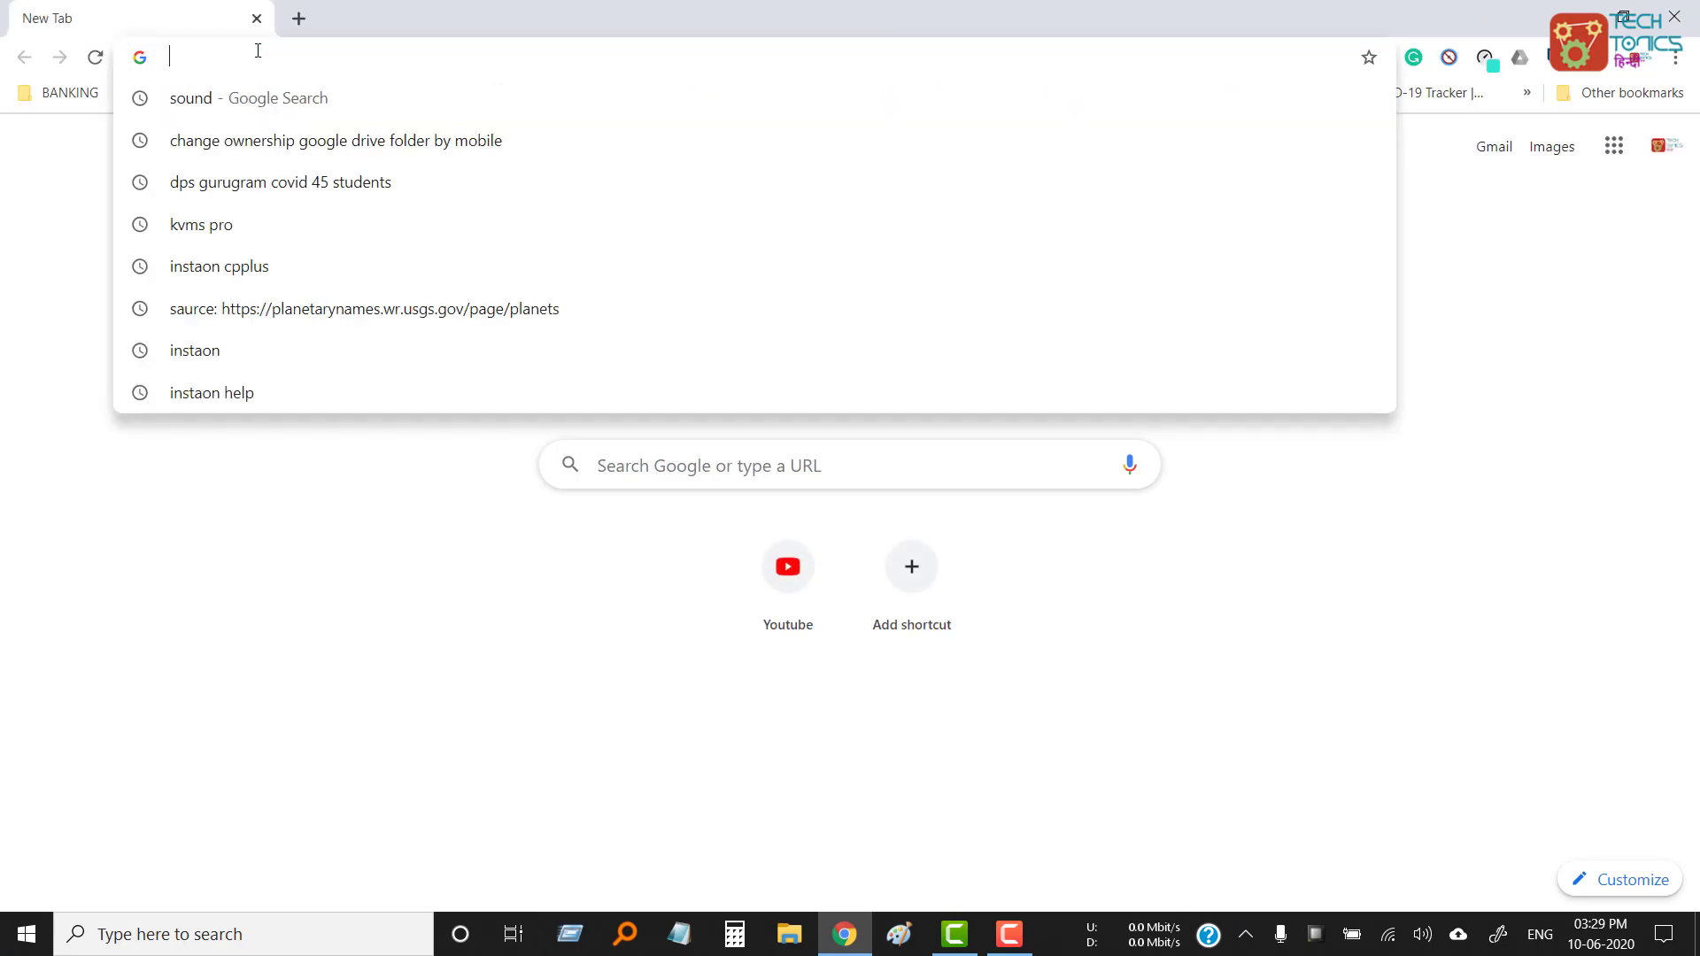
type("audacity")
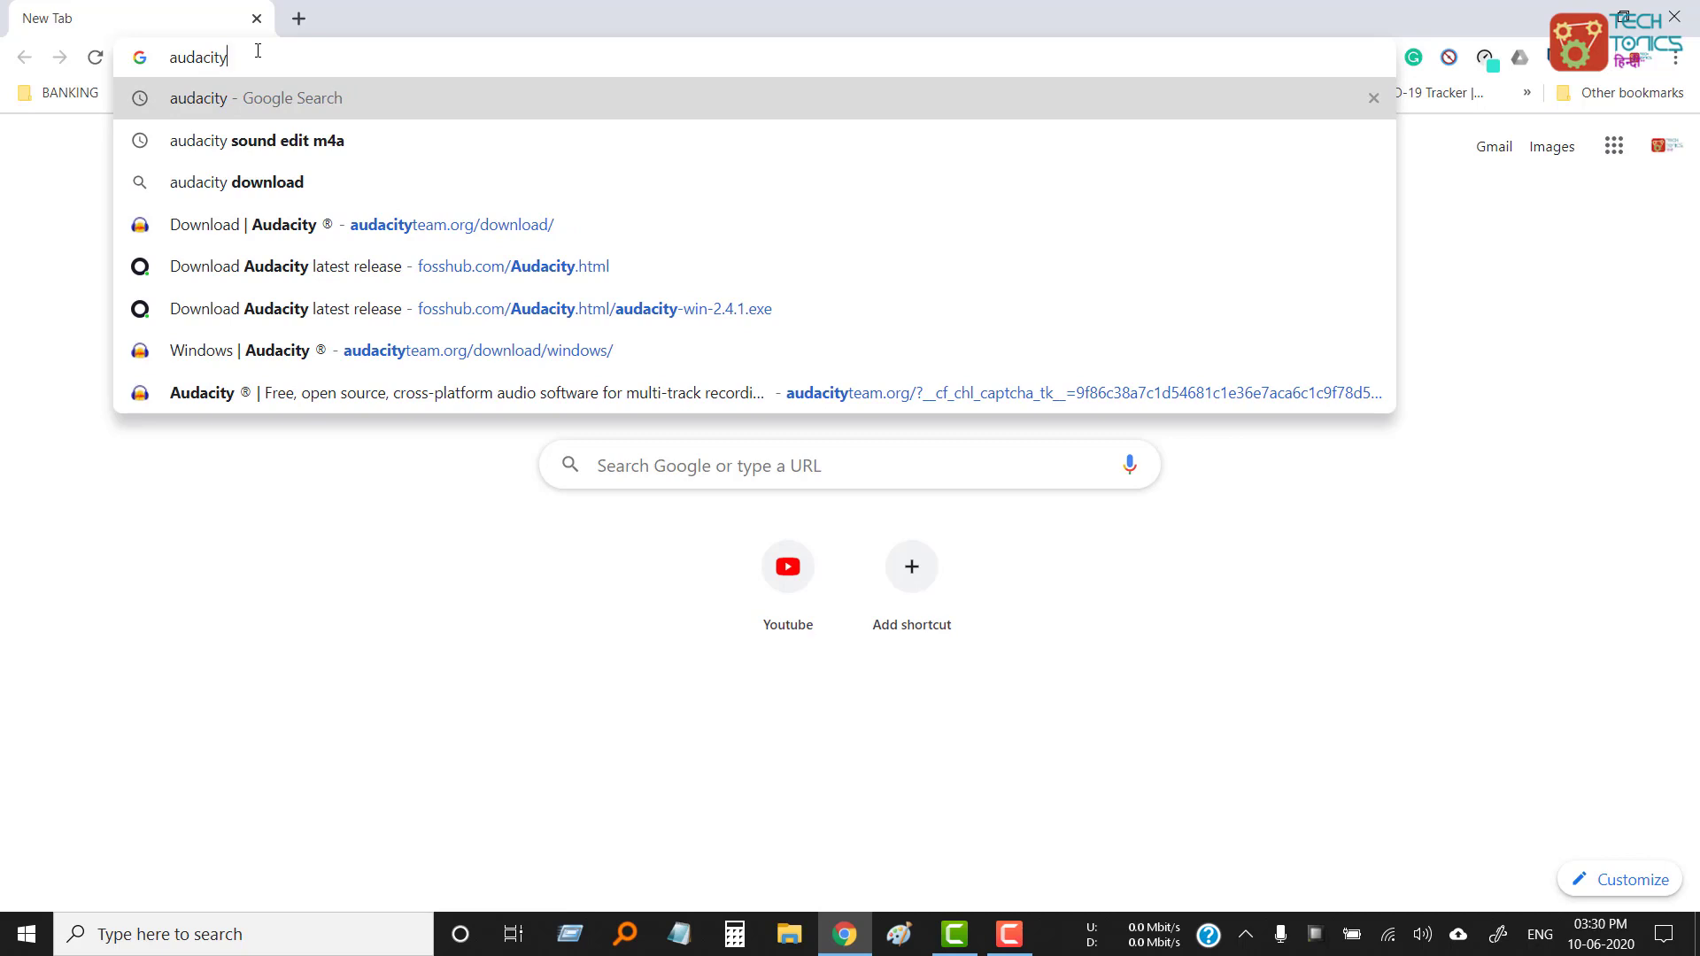
key("Return")
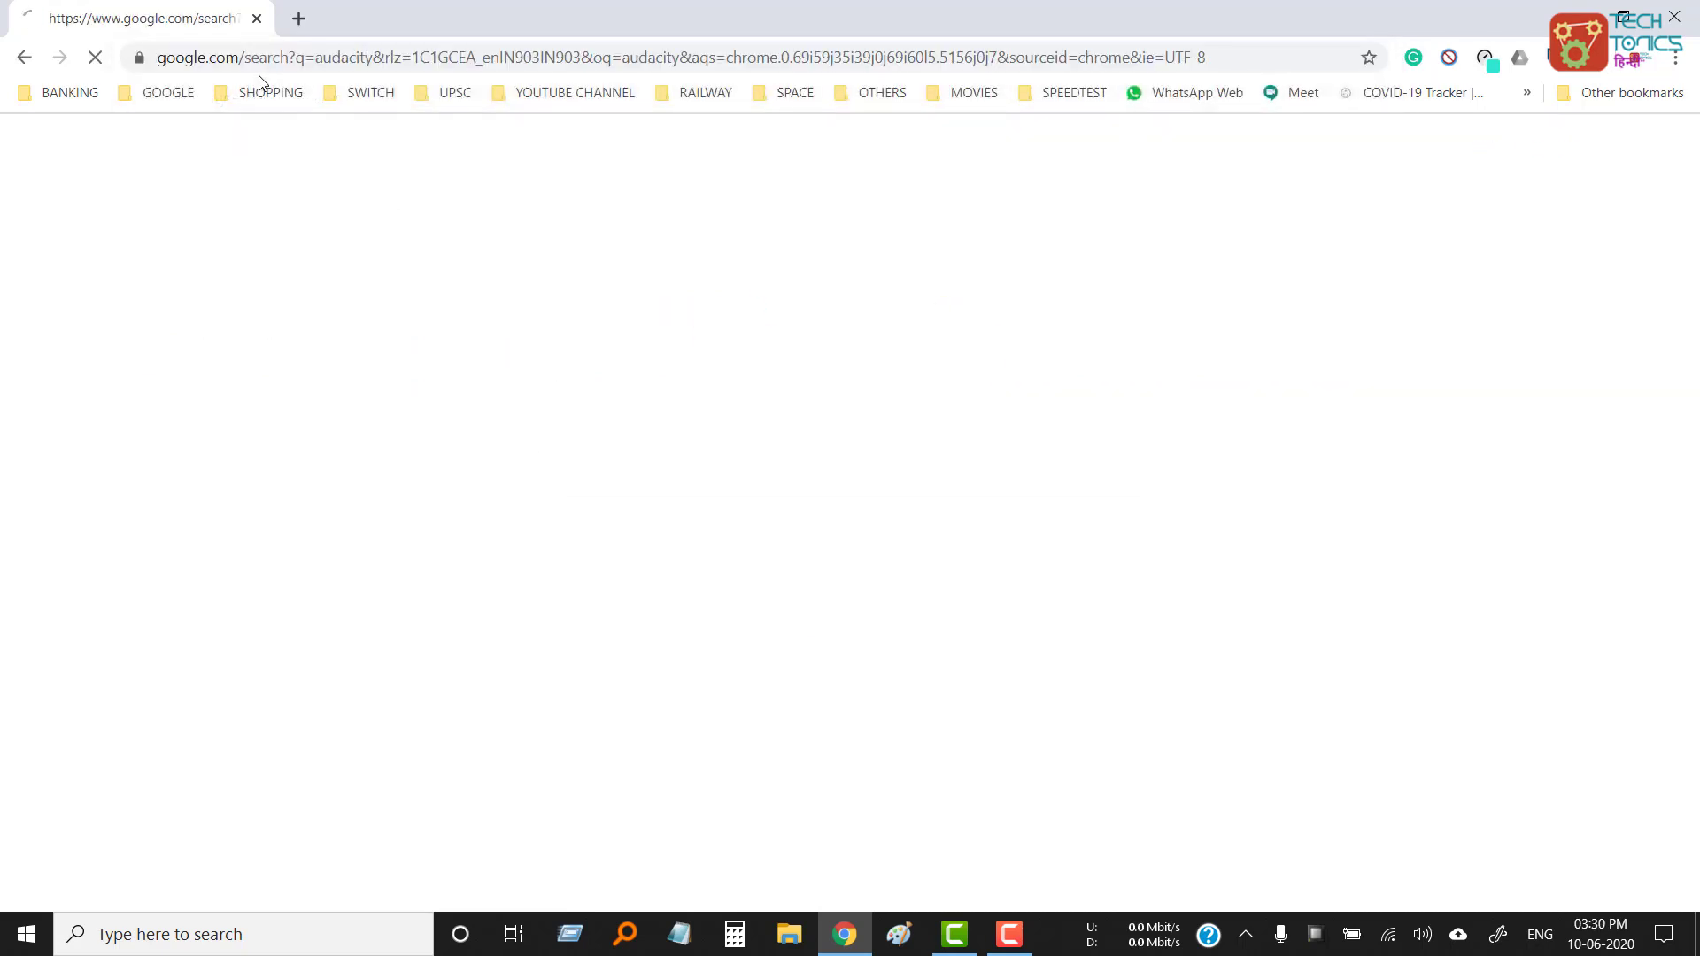
scroll(295, 405, "down", 5)
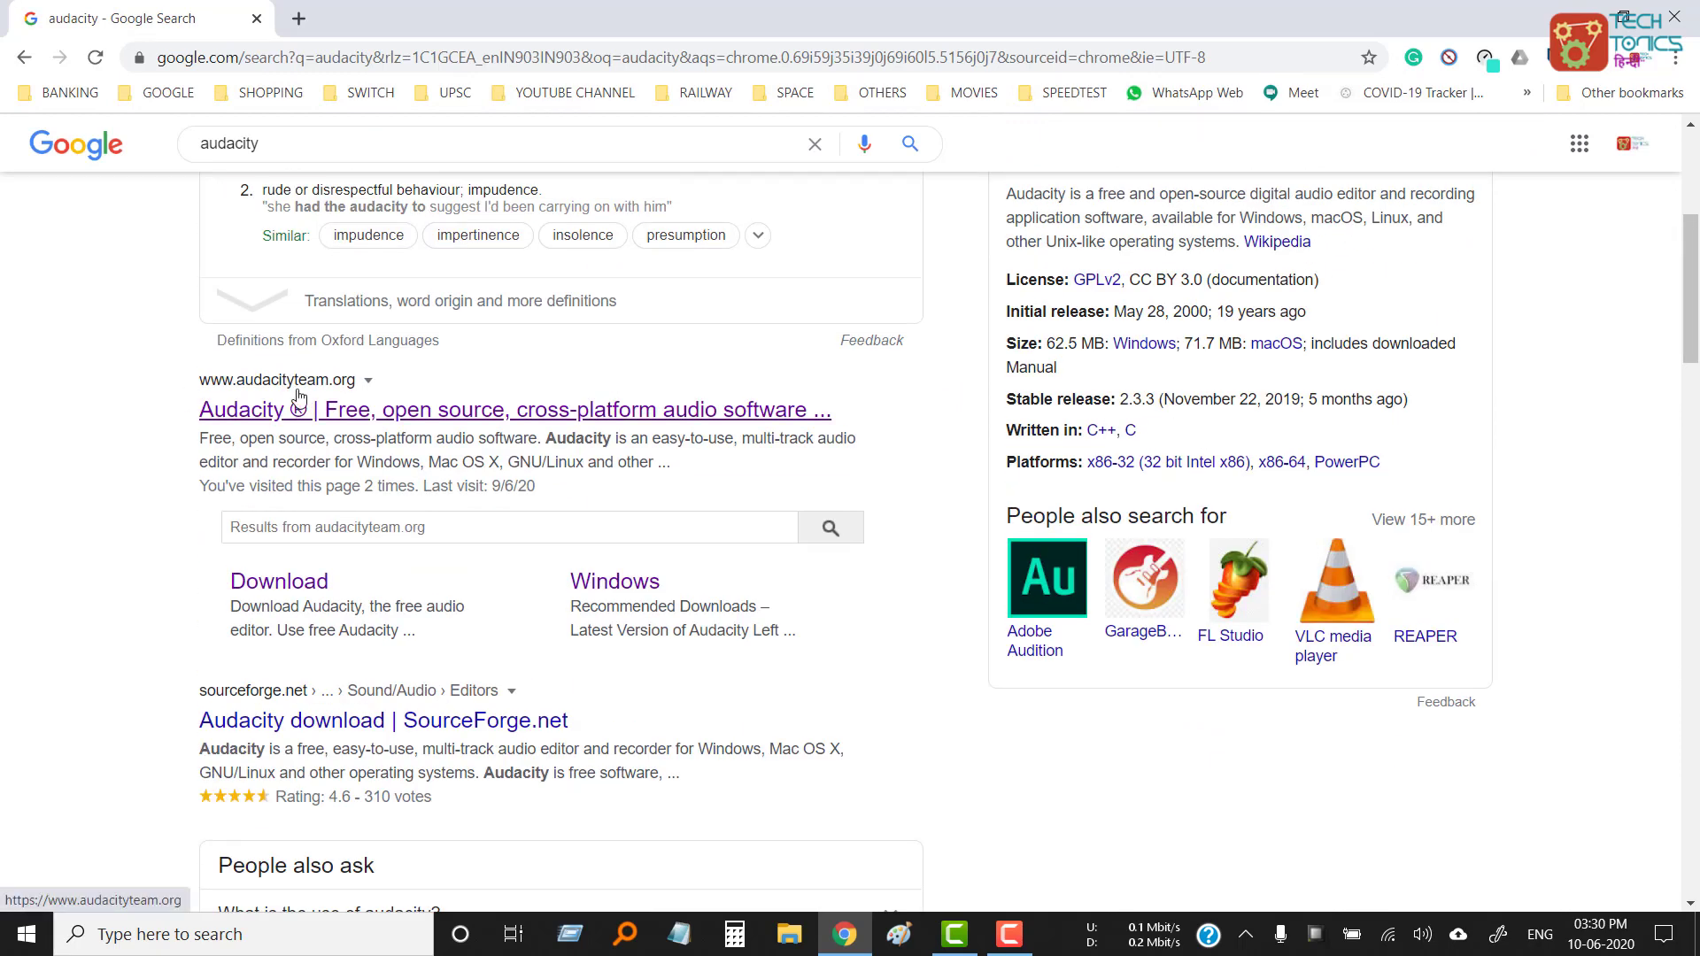
left_click(350, 416)
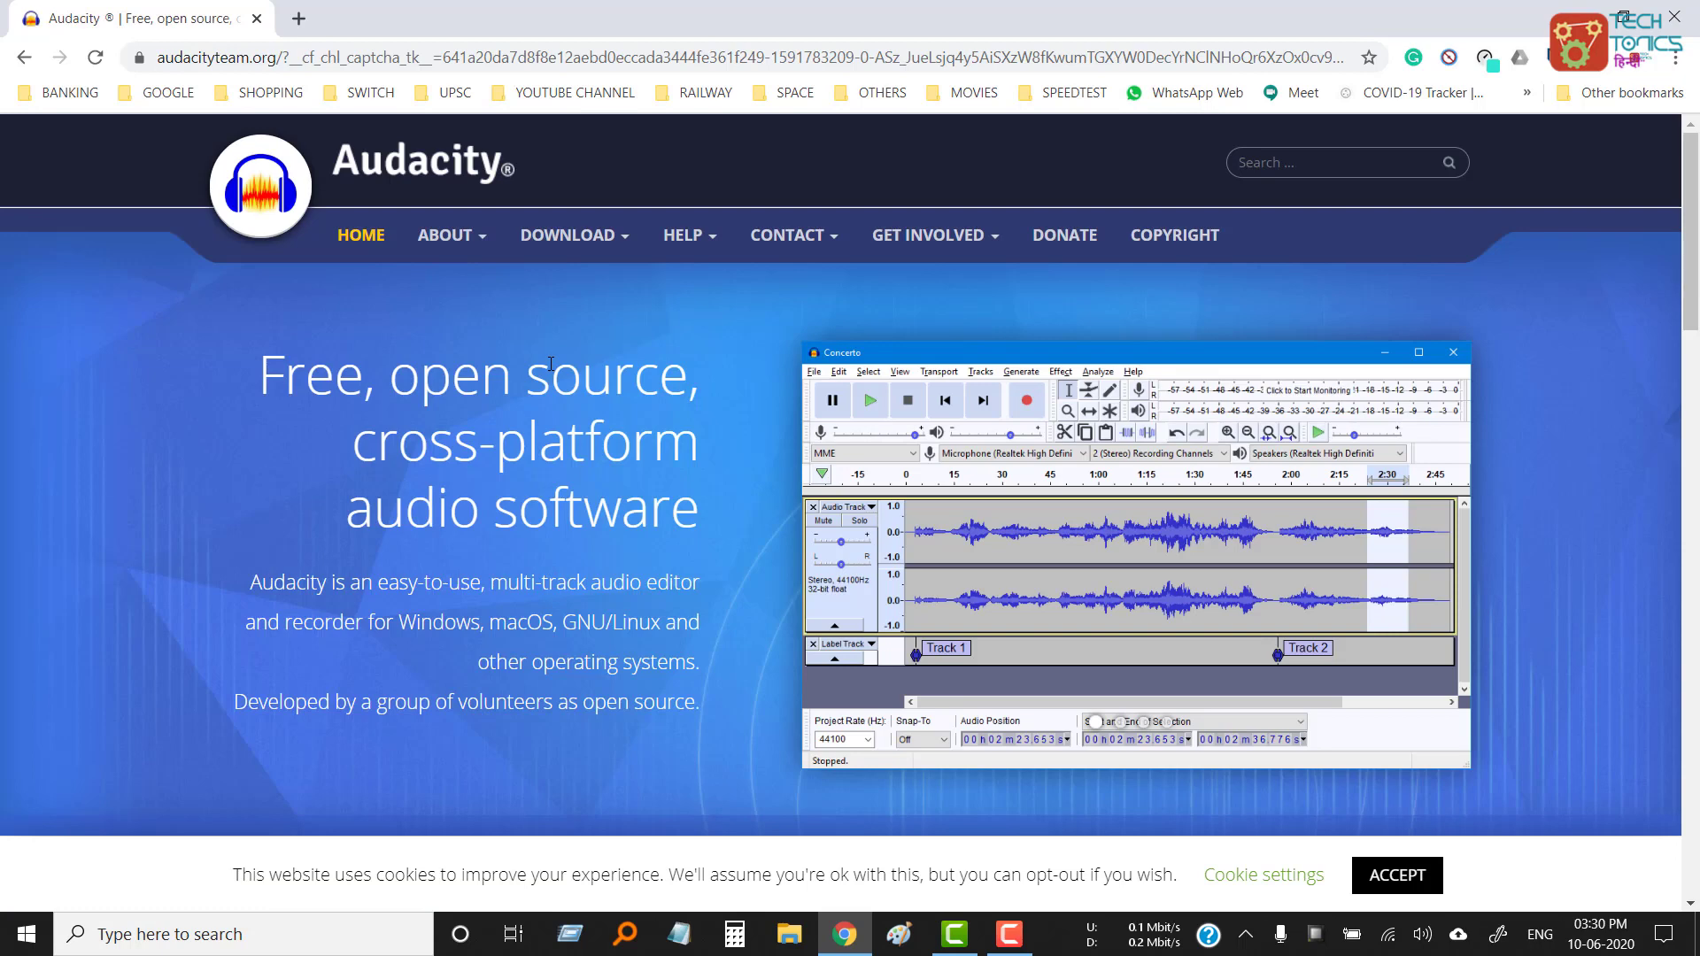
Go to the Audacity for Windows download page and follow the Audacity 2.4.1 installer link to FossHub
scroll(560, 412, "down", 5)
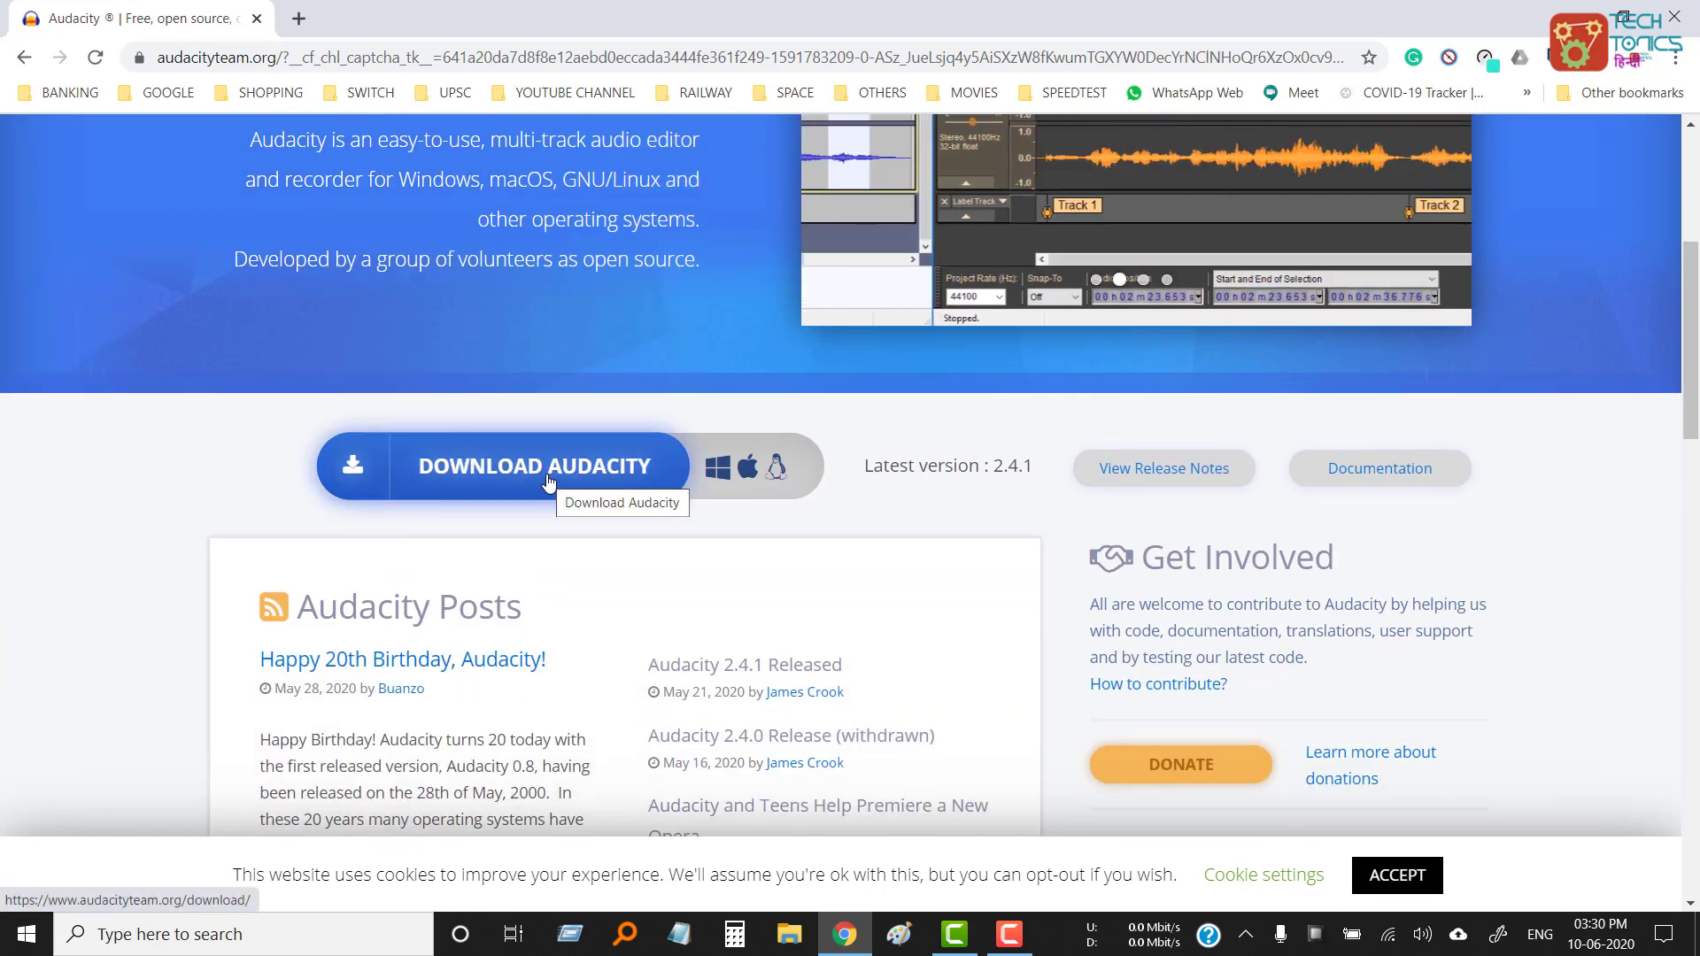
left_click(549, 483)
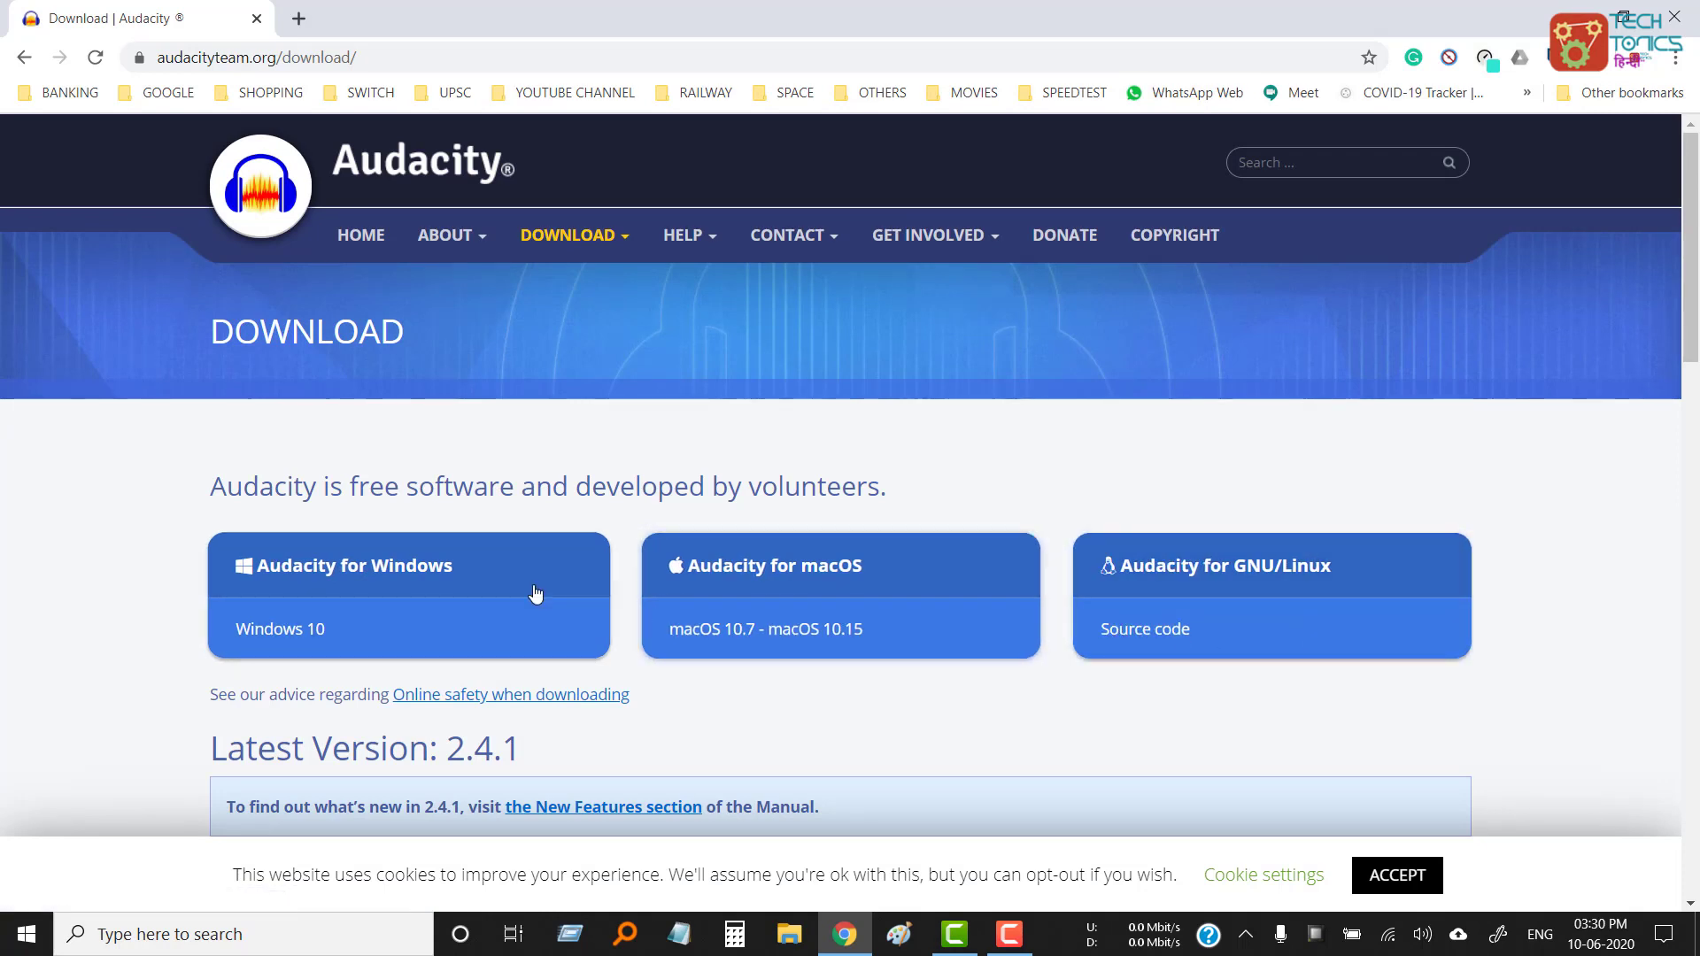
left_click(405, 580)
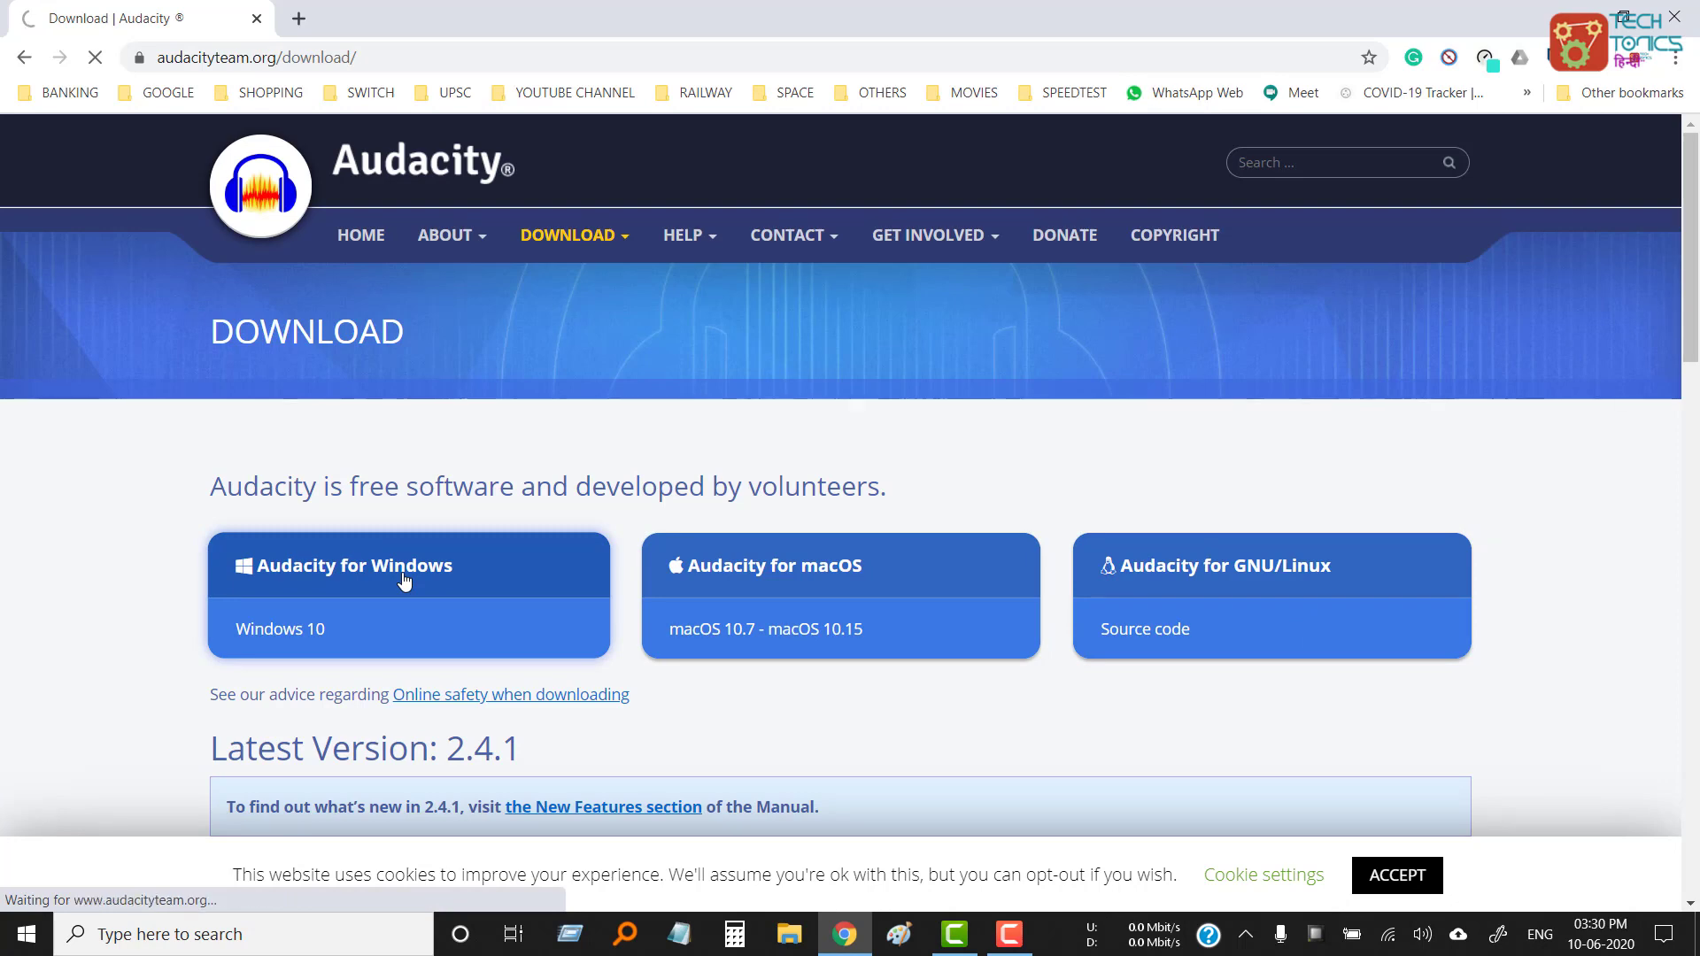
scroll(850, 594, "down", 4)
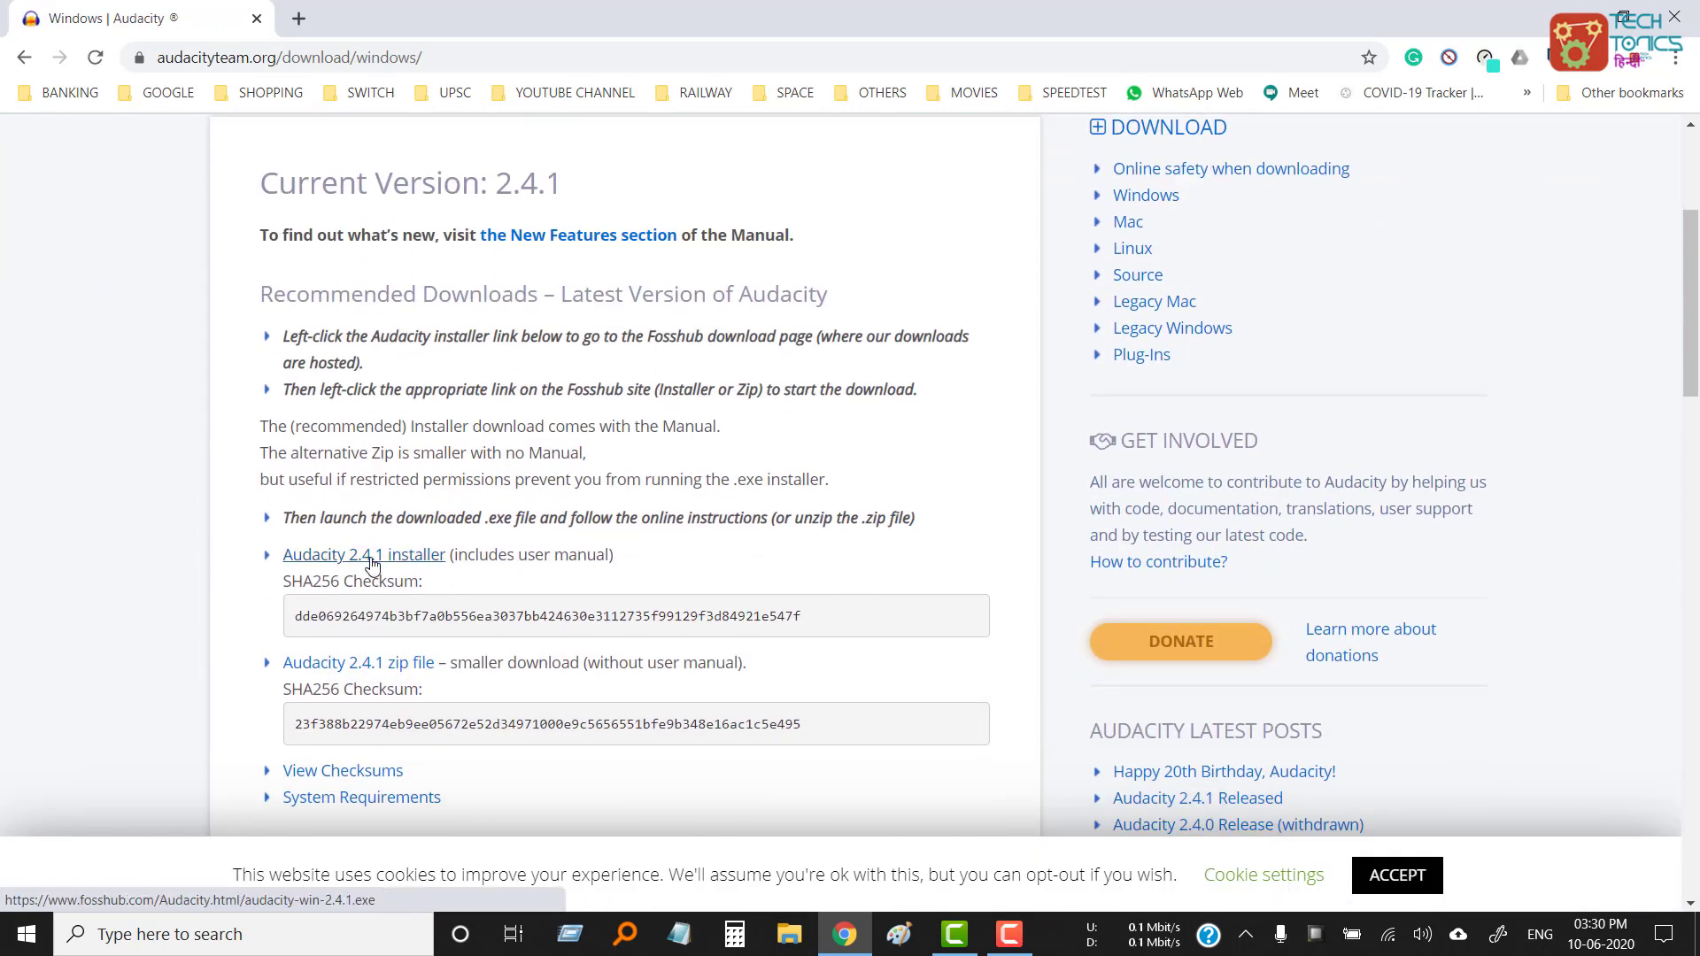
left_click(405, 558)
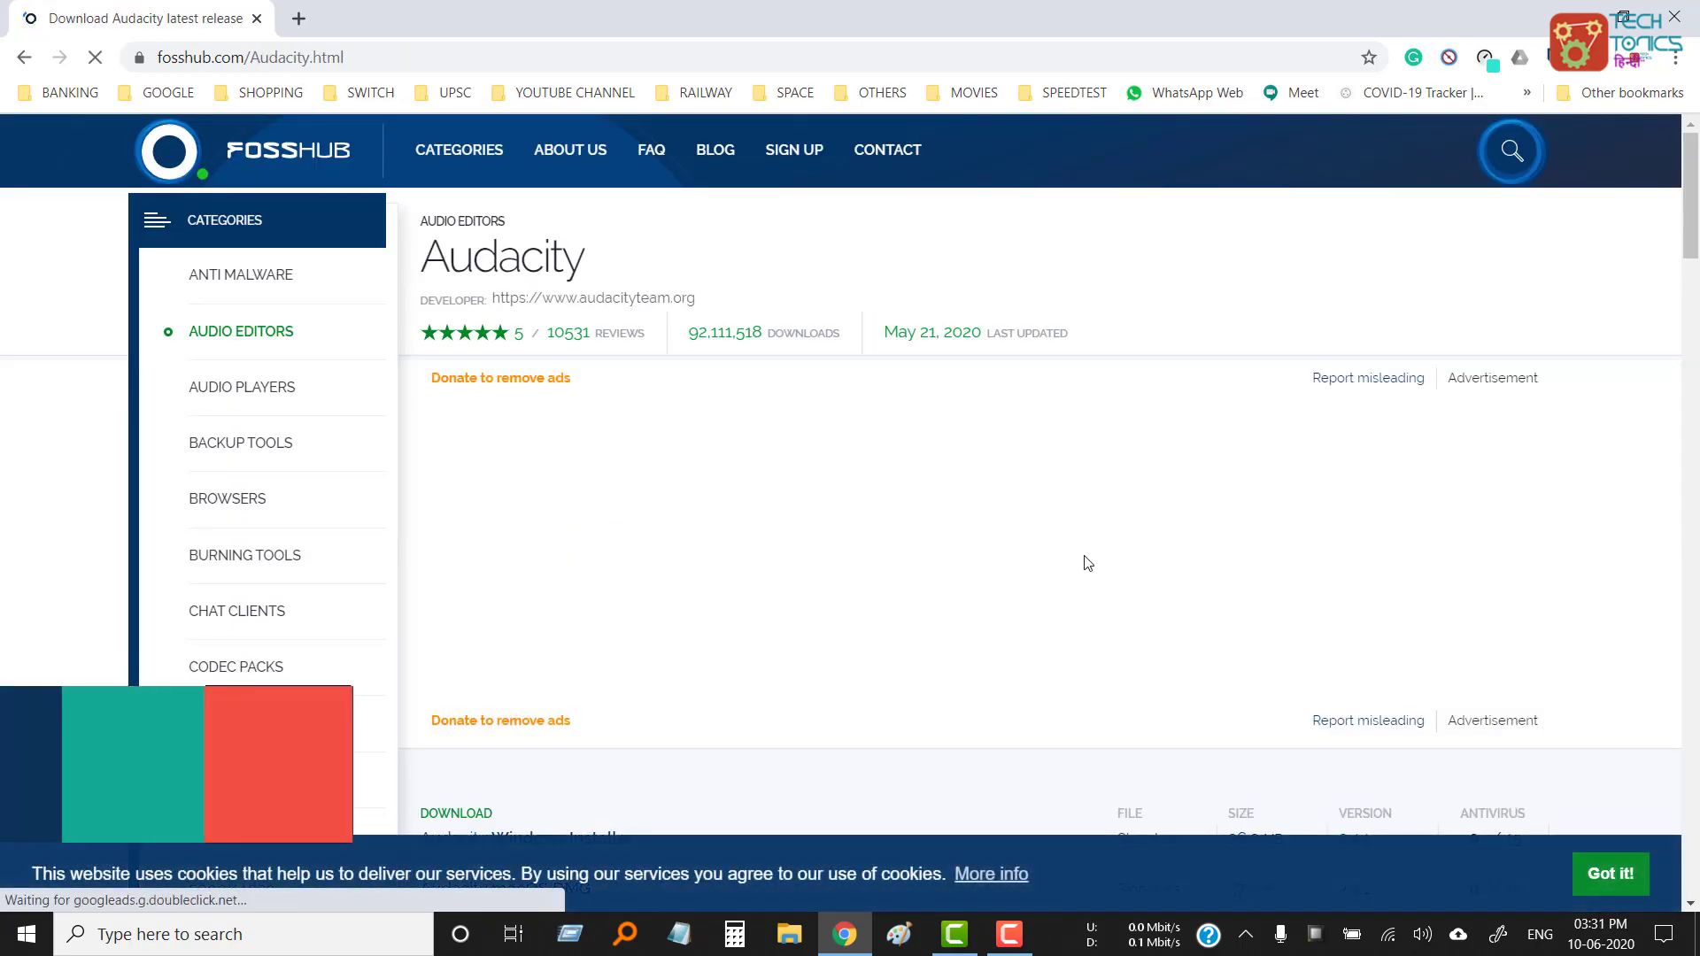
Download the Audacity Windows Installer audacity-win-2.4.1.exe to the Desktop with Free Download Manager
scroll(1081, 558, "down", 5)
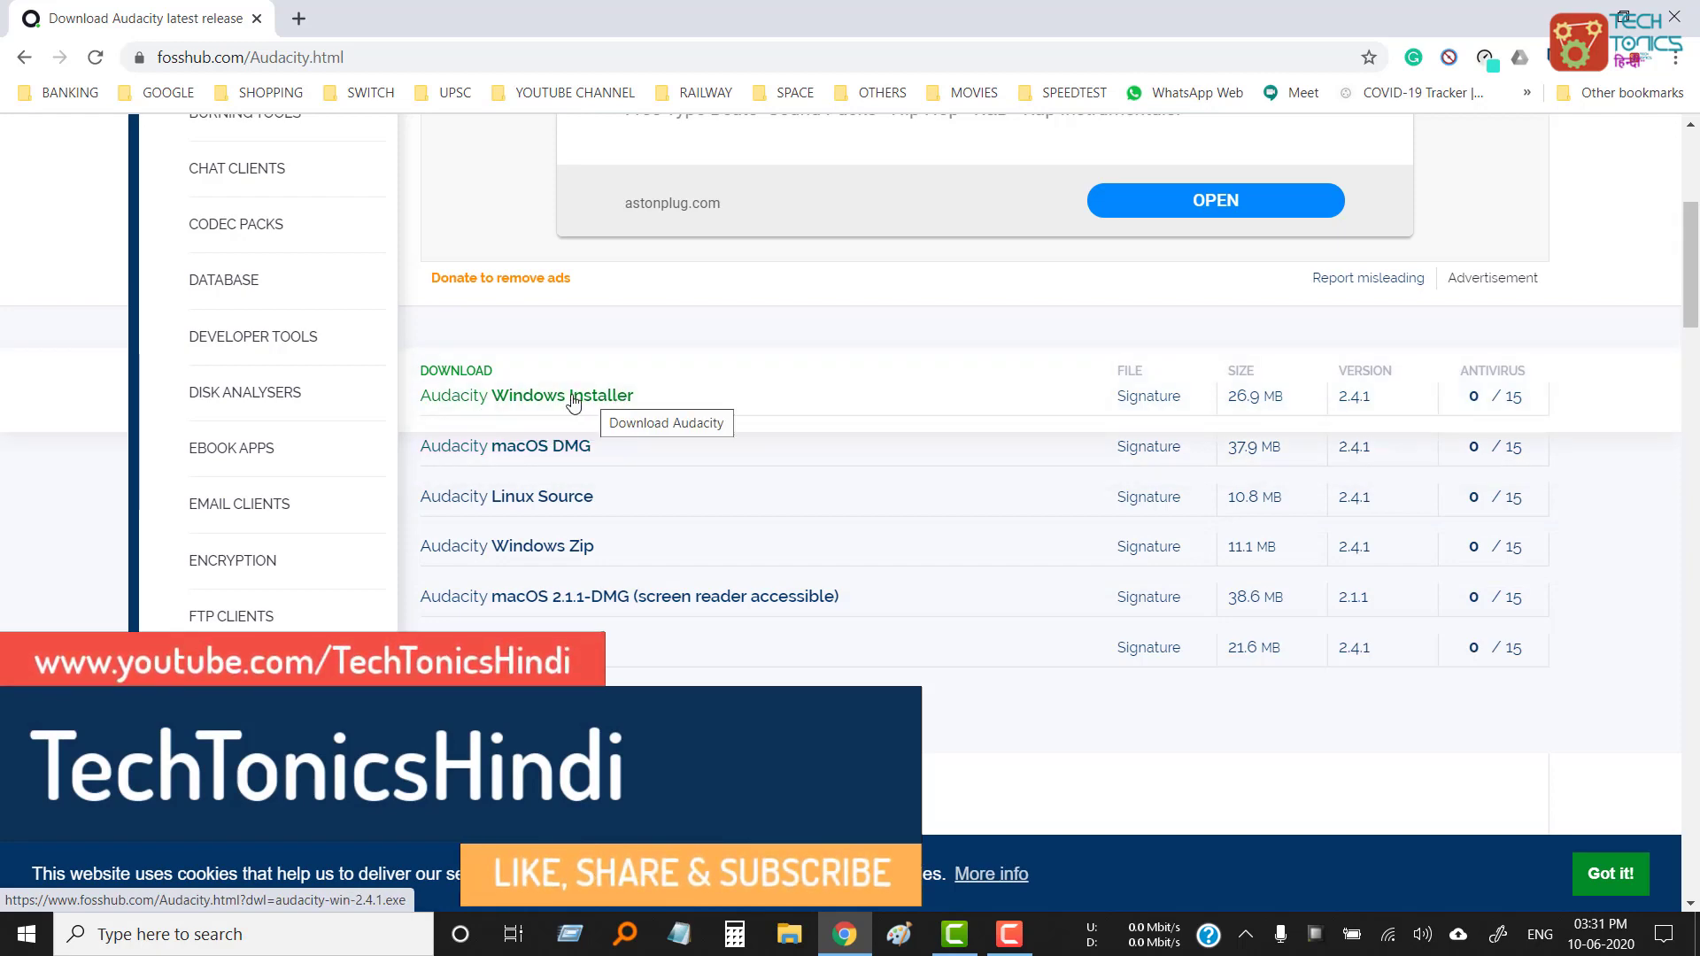
left_click(572, 401)
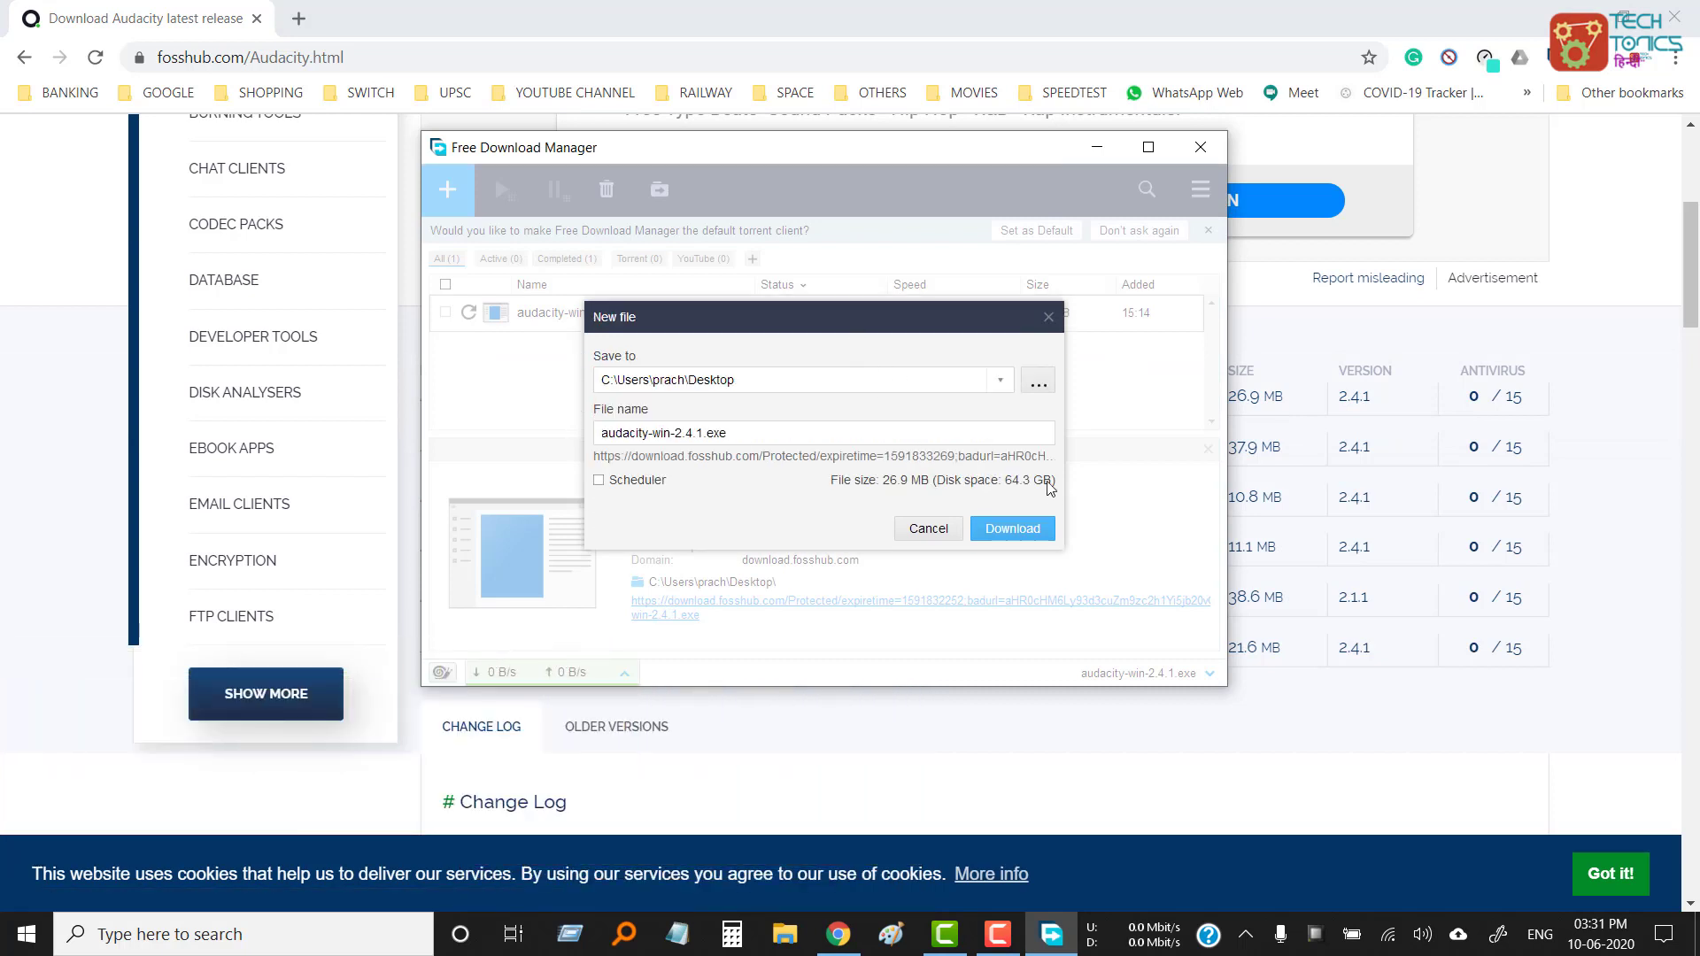
left_click(1014, 529)
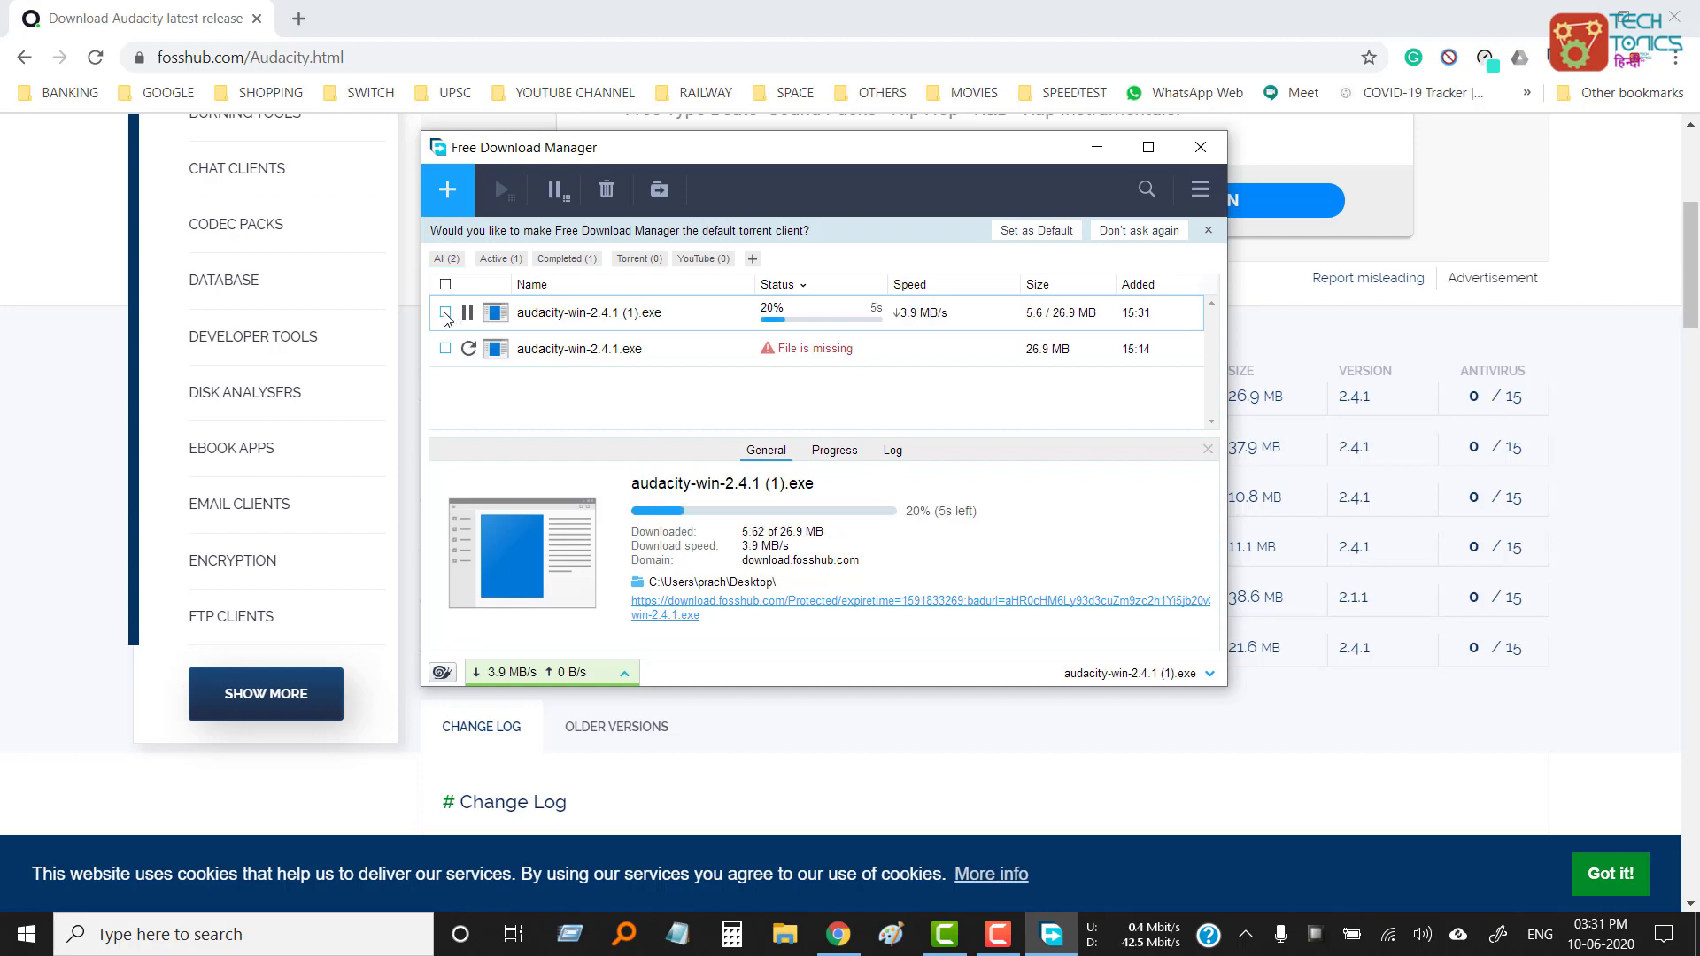
Remove the older audacity-win-2.4.1.exe entry from the download list and launch the newly downloaded installer
left_click(445, 348)
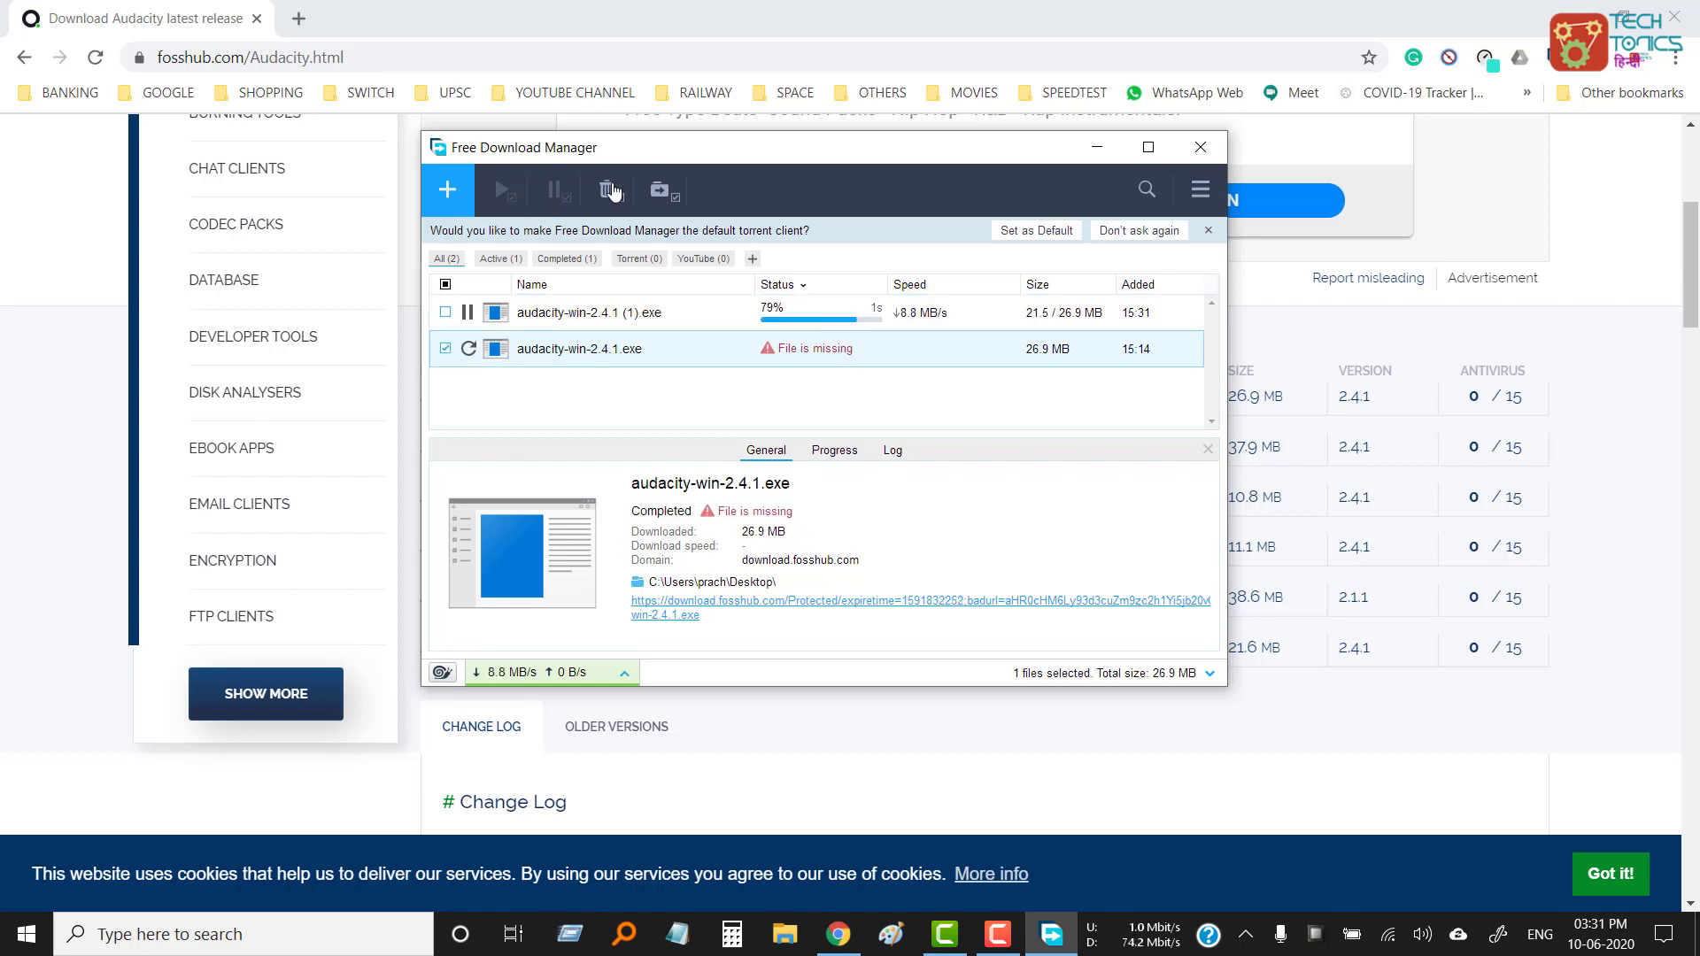
left_click(607, 189)
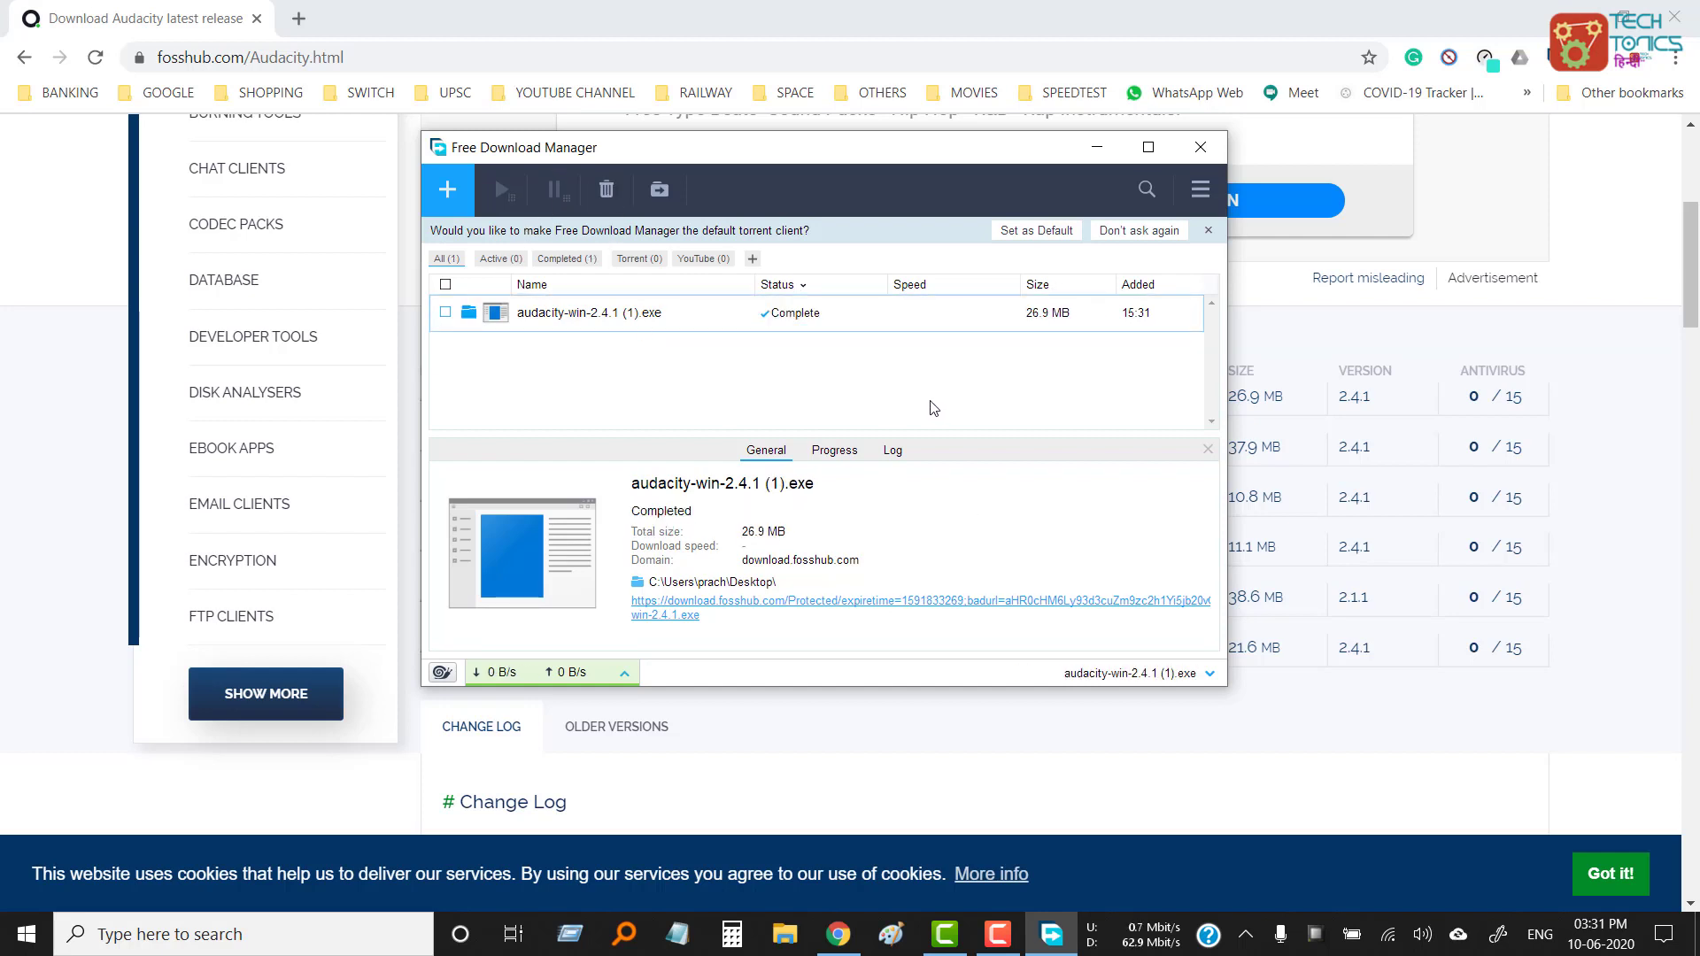
double_click(689, 328)
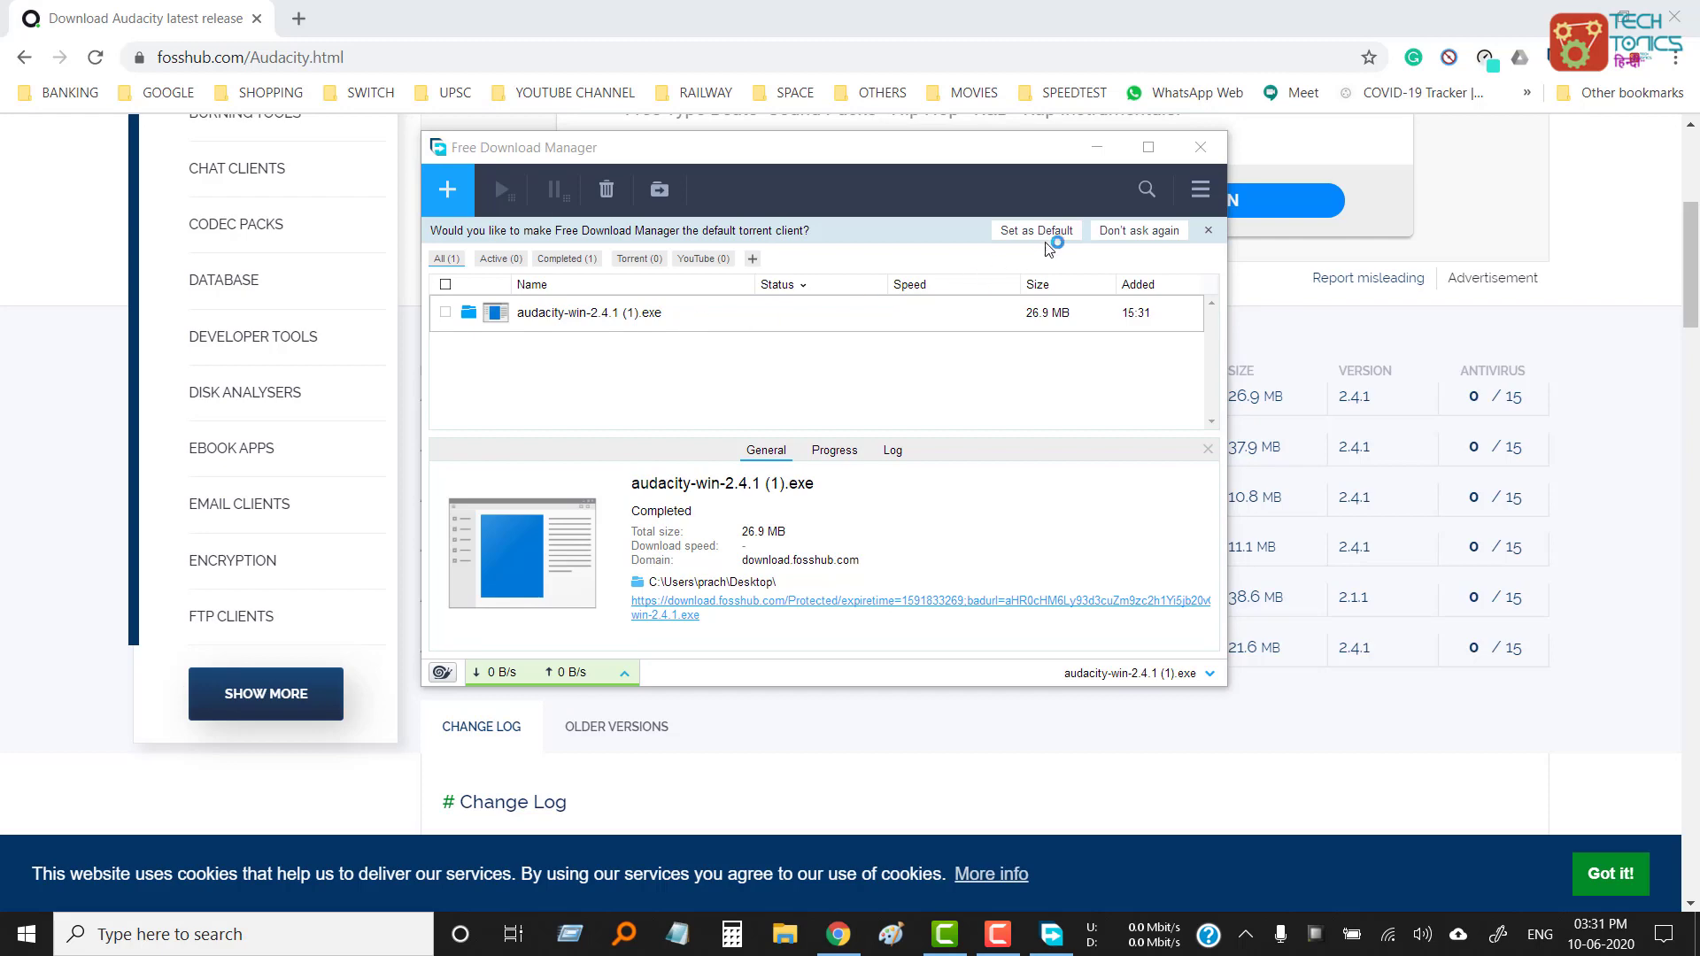
Close Free Download Manager and Chrome, and accept English as the setup language
left_click(1200, 151)
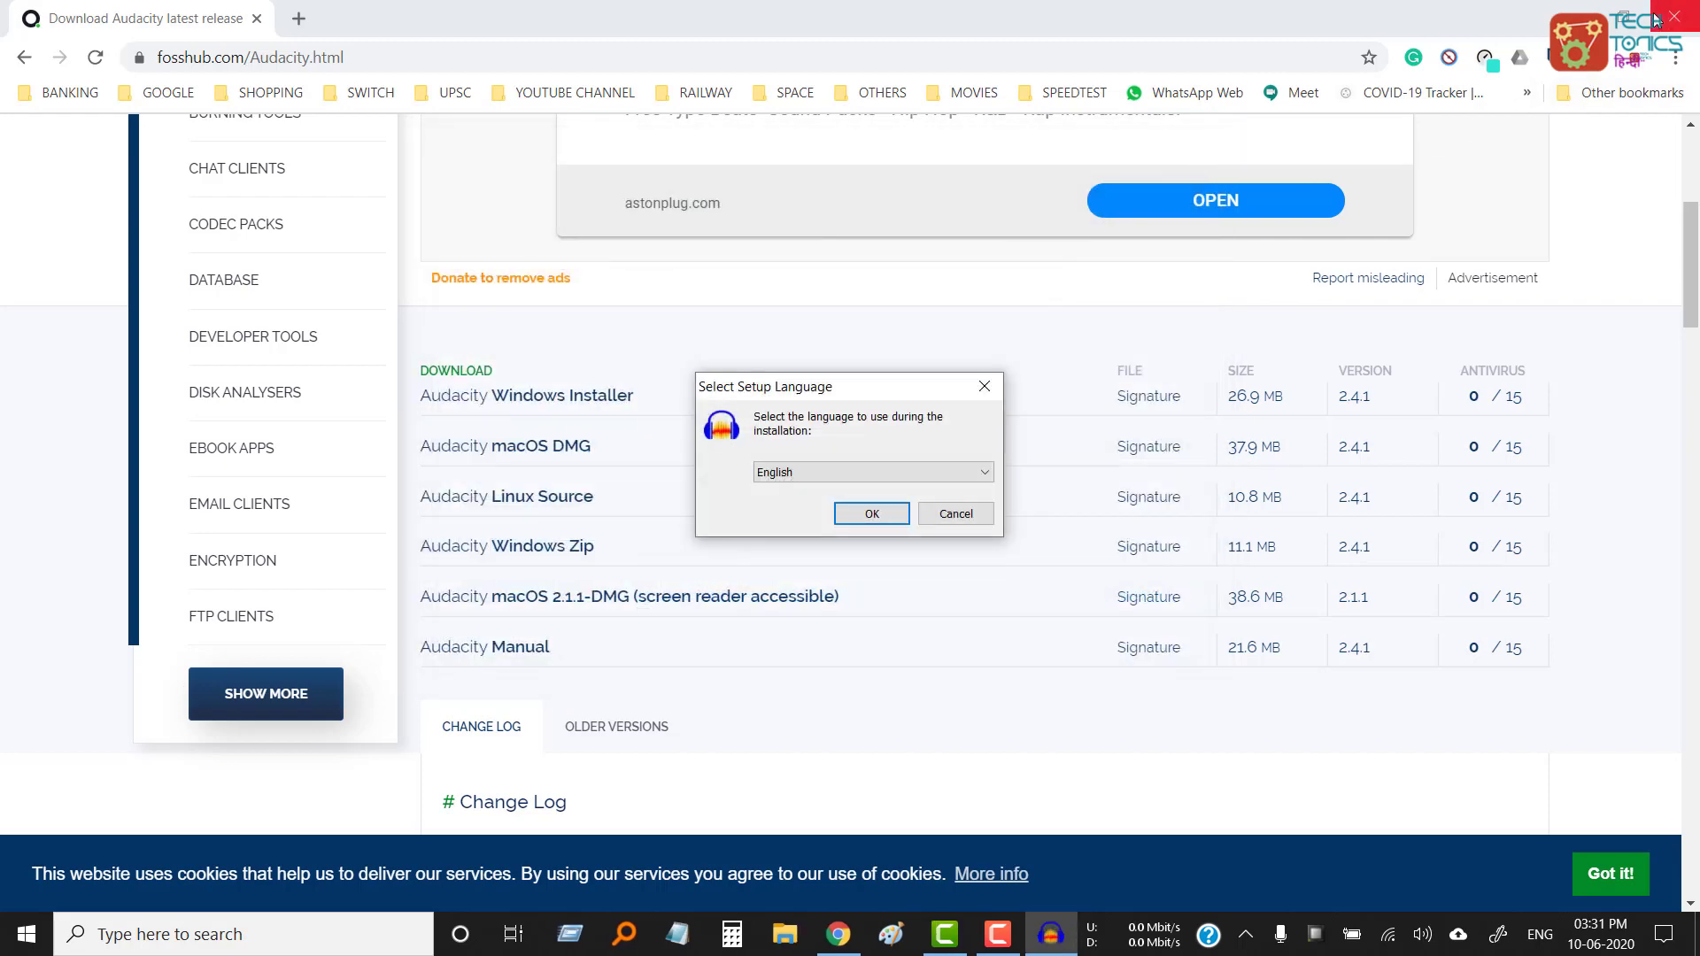
left_click(1589, 16)
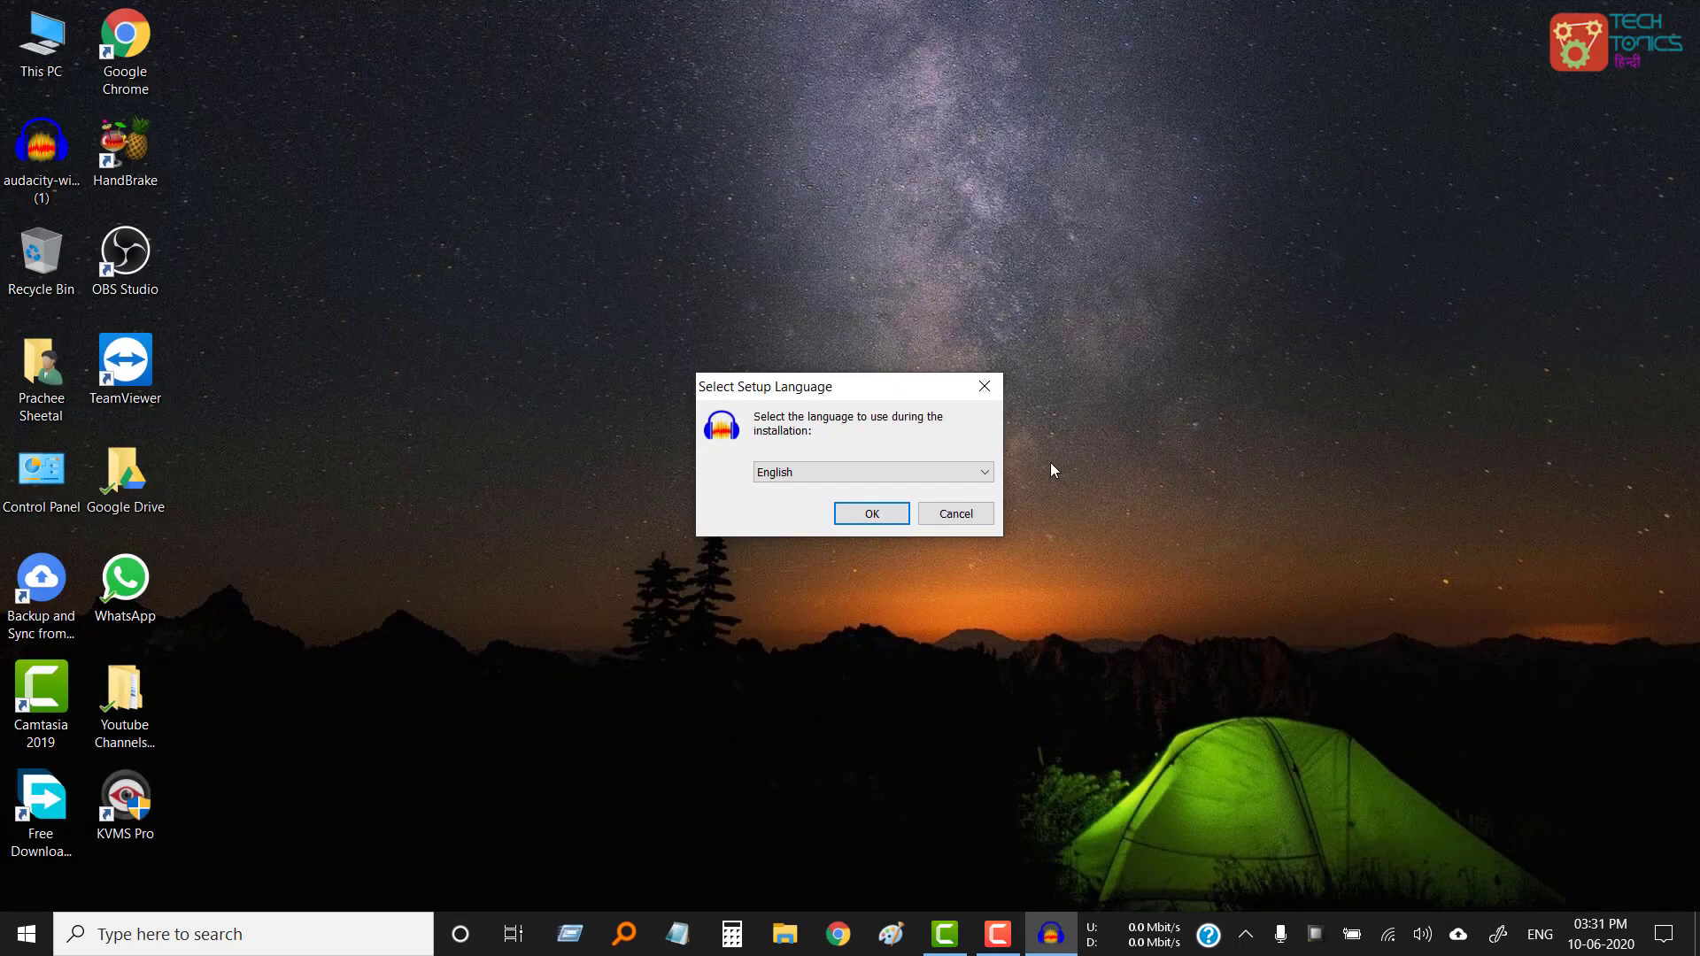
left_click(874, 515)
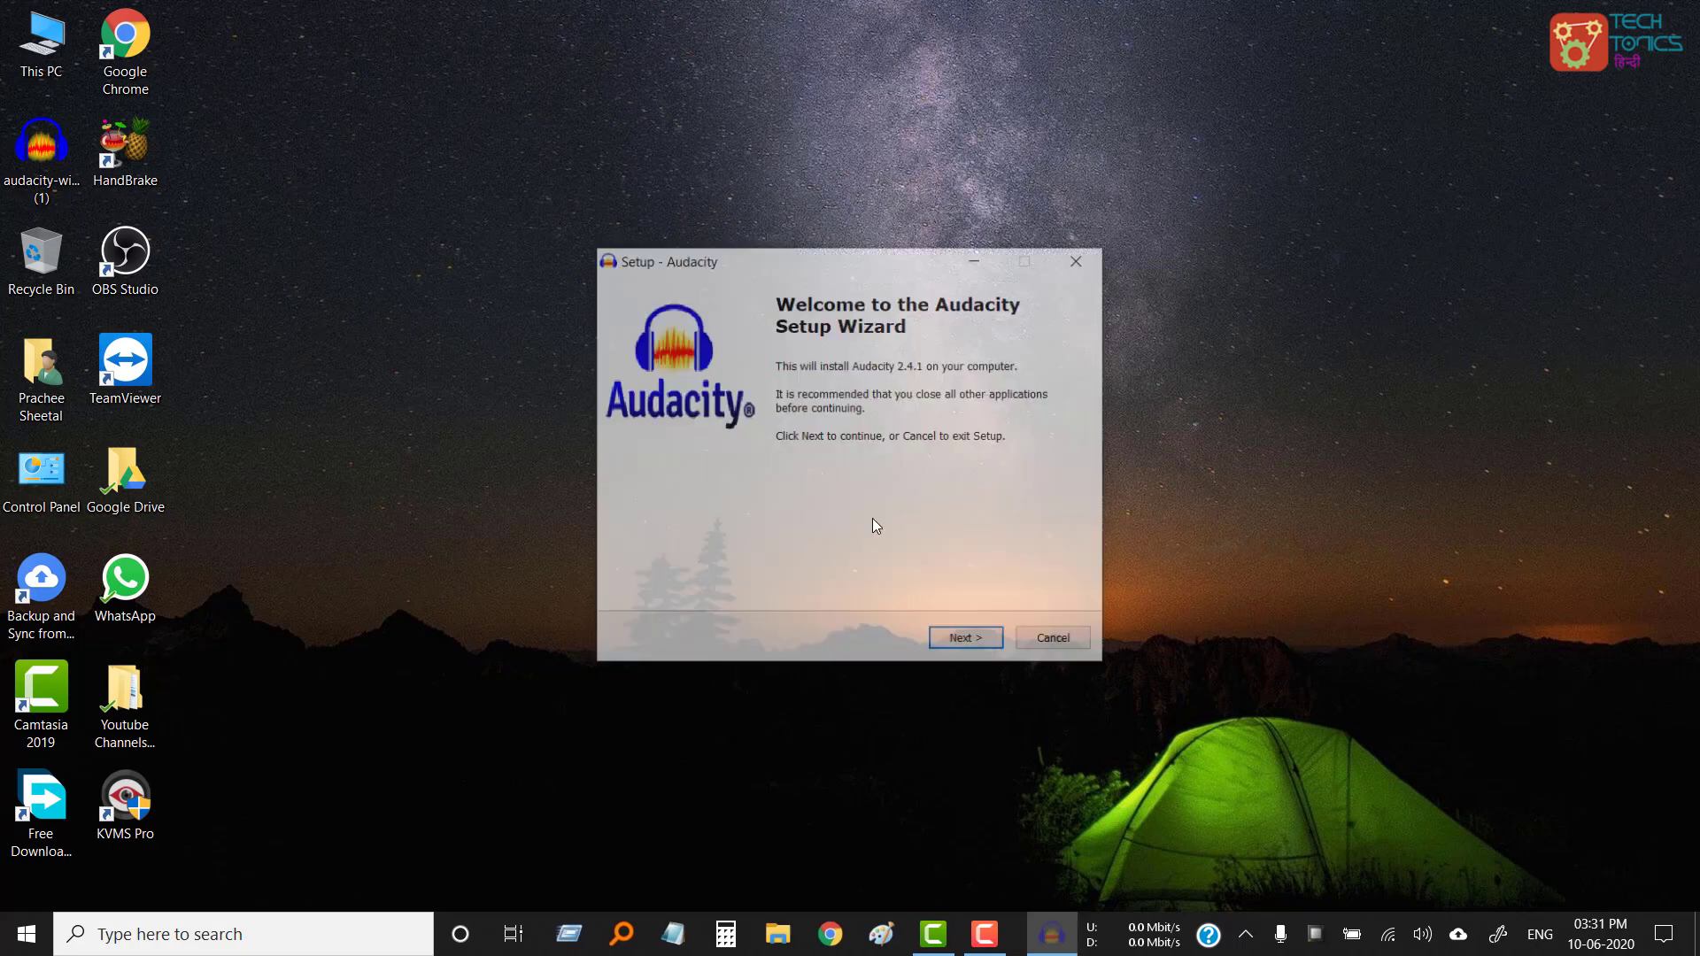
Install Audacity with the default destination folder and the desktop shortcut option enabled
left_click(965, 639)
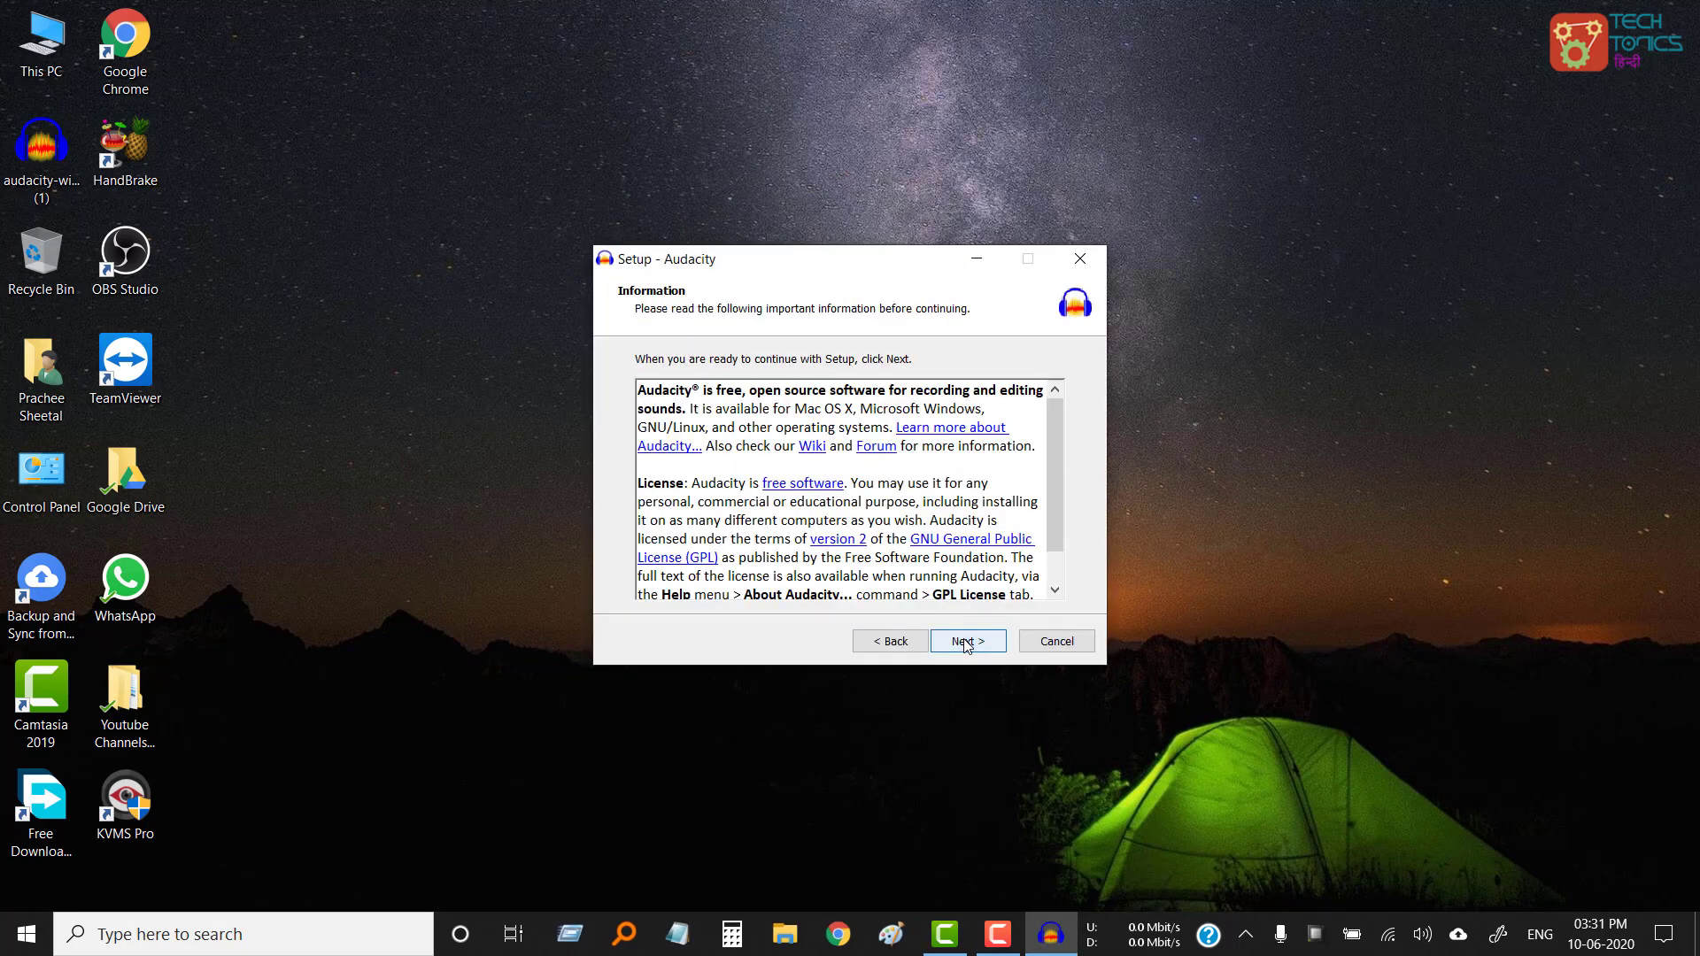
left_click(965, 642)
left_click(966, 643)
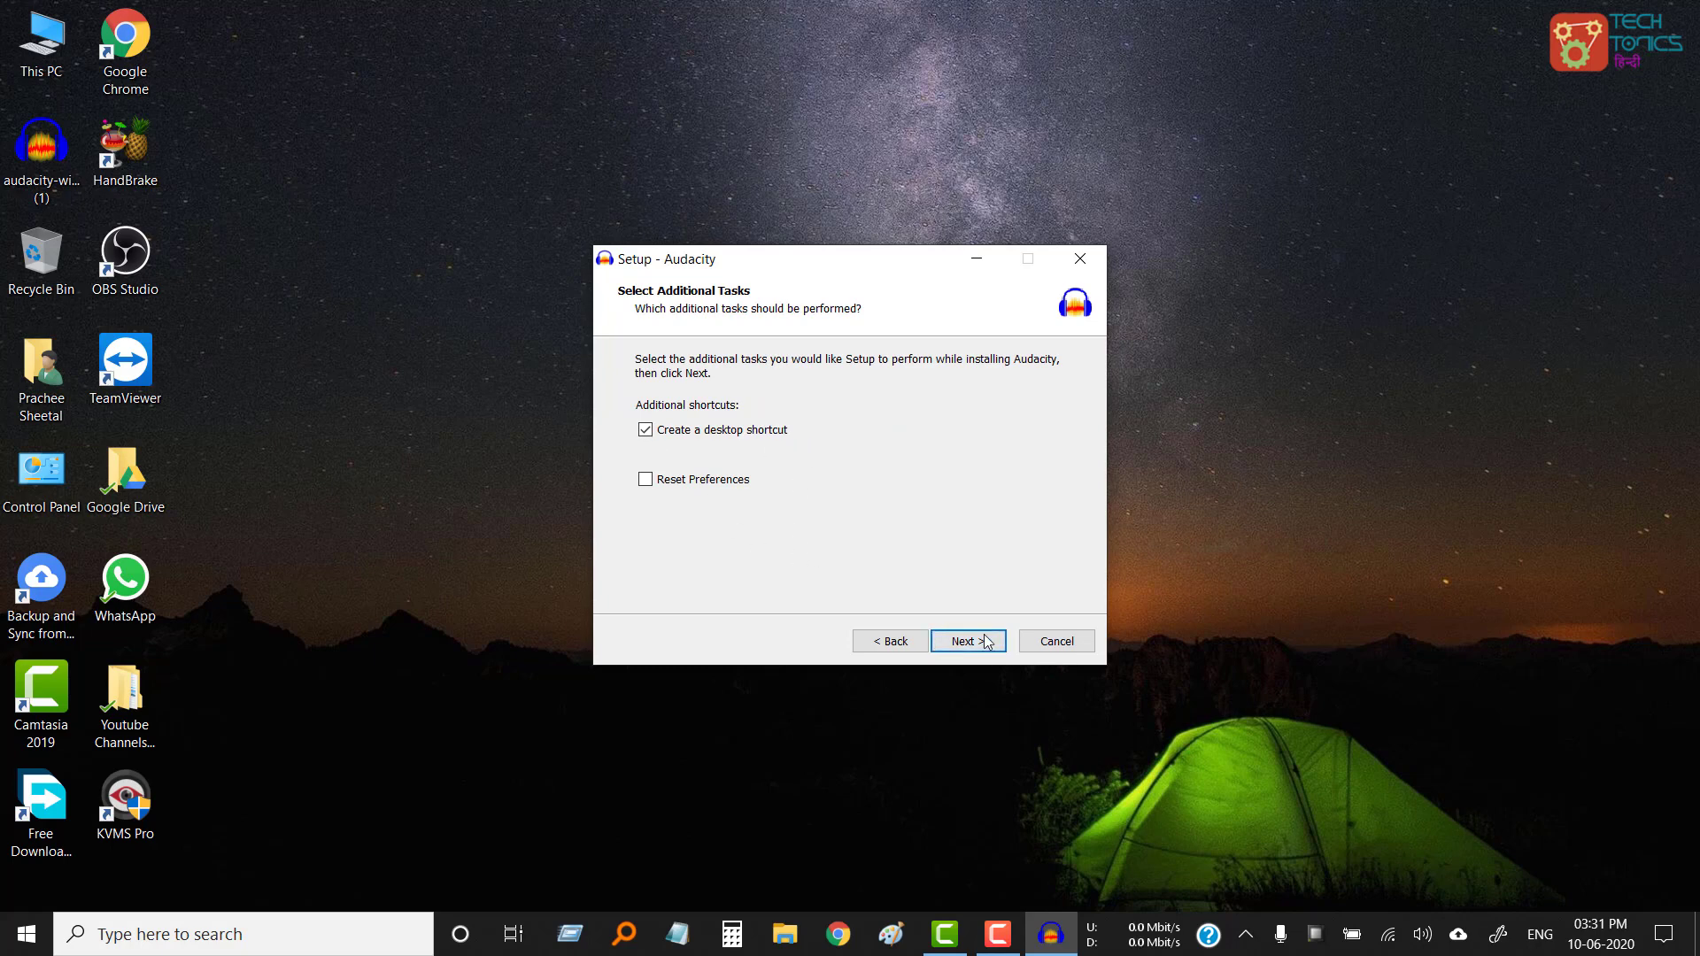
left_click(980, 644)
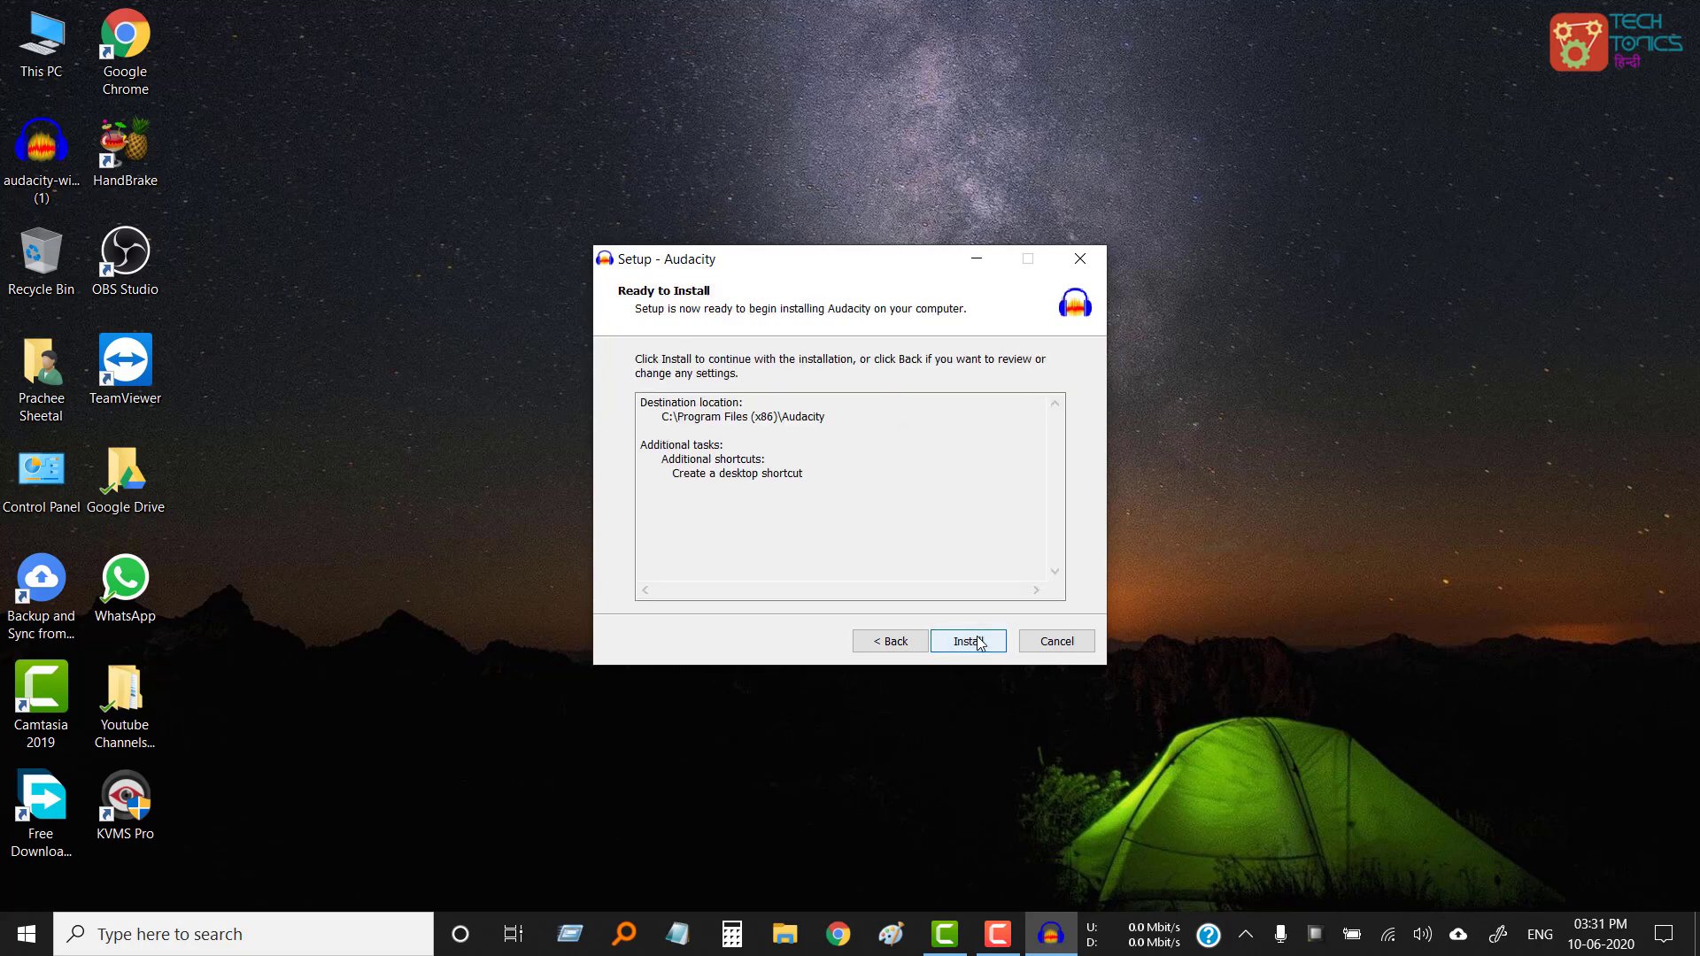
left_click(980, 643)
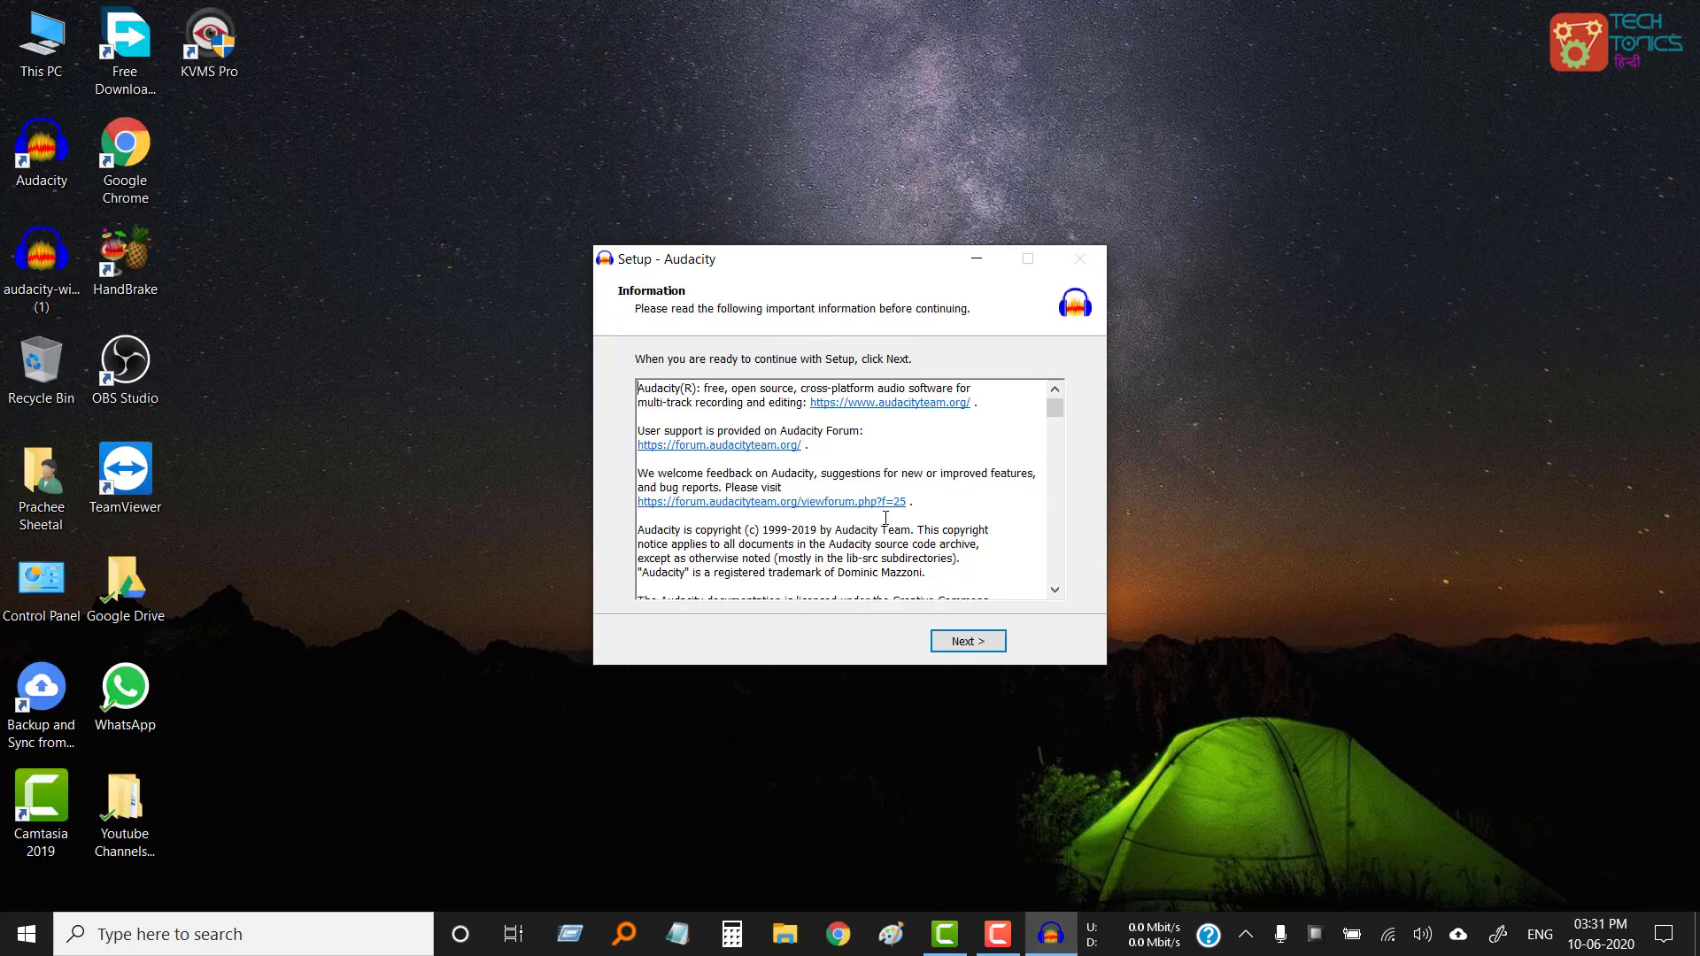
Read through the closing setup information and finish the wizard with Launch Audacity enabled
scroll(885, 518, "down", 4)
left_click(968, 641)
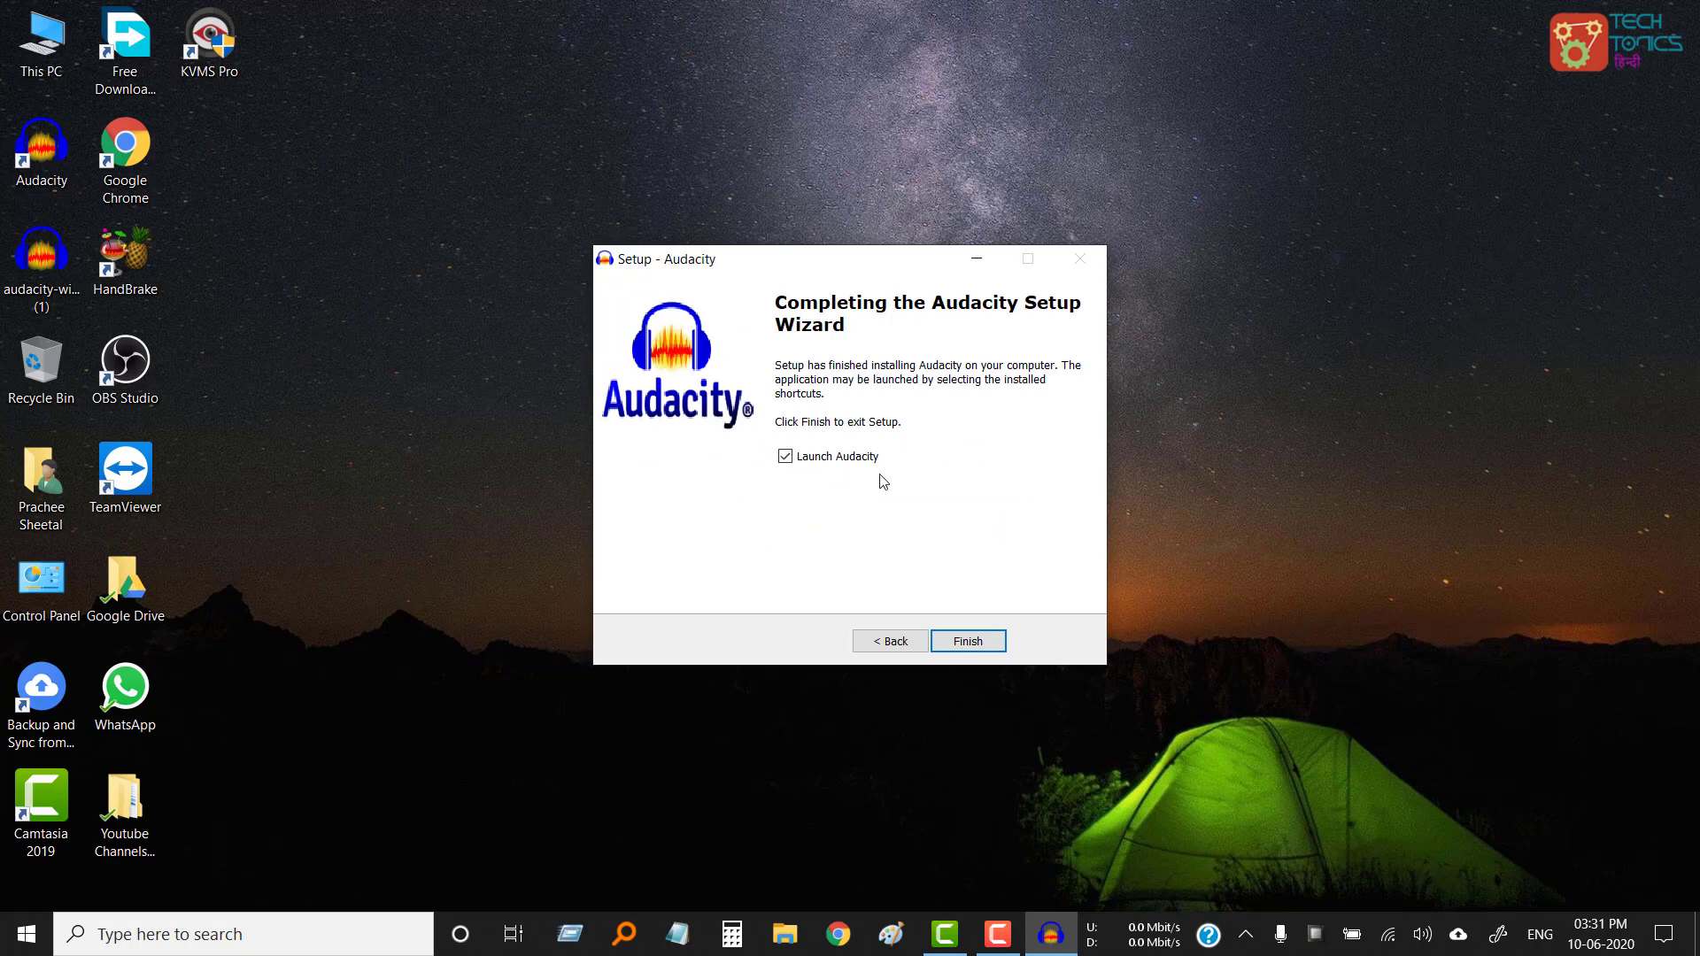
left_click(968, 641)
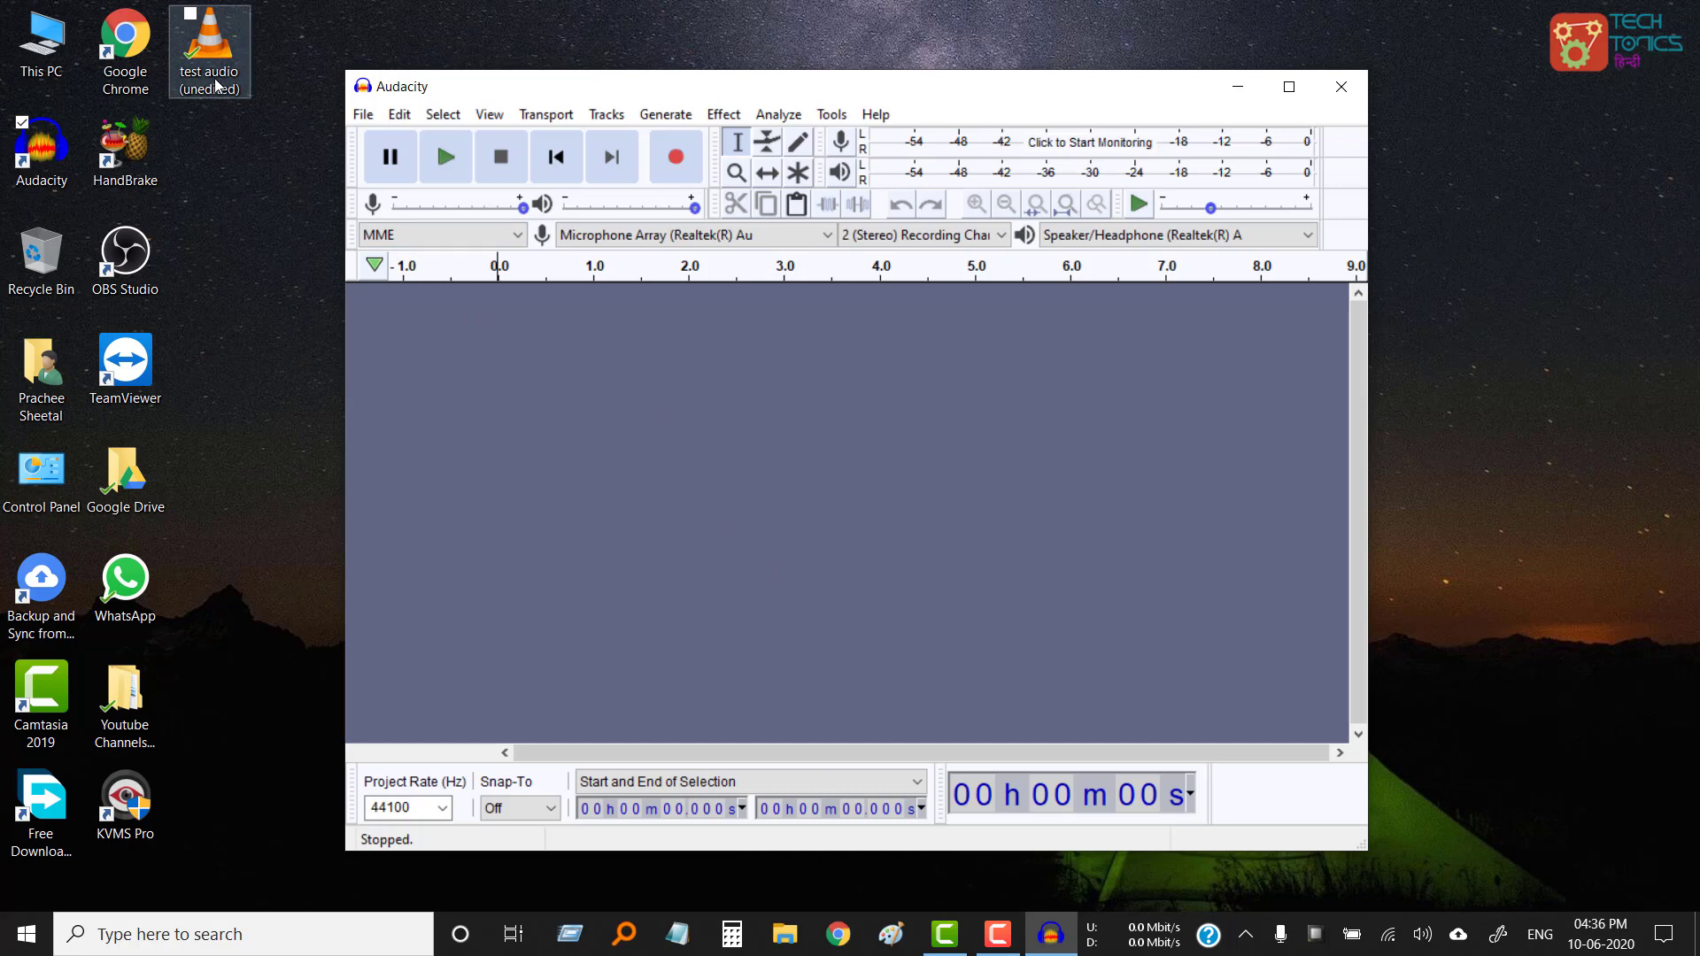
left_click(364, 116)
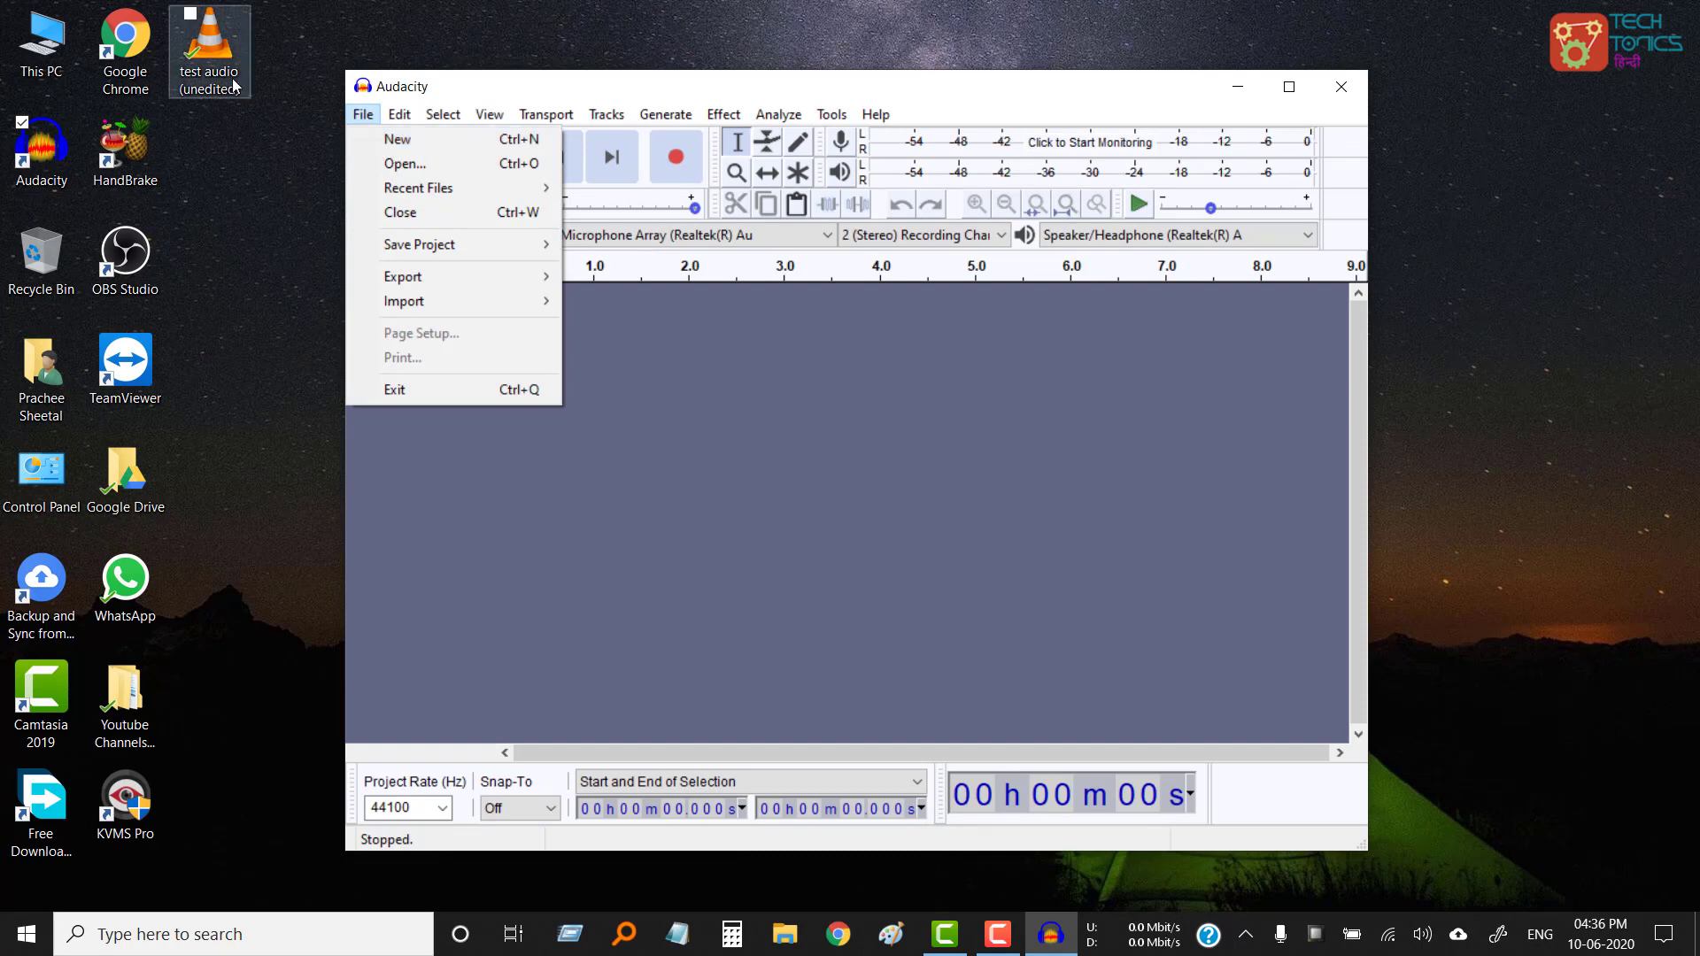
left_click(406, 166)
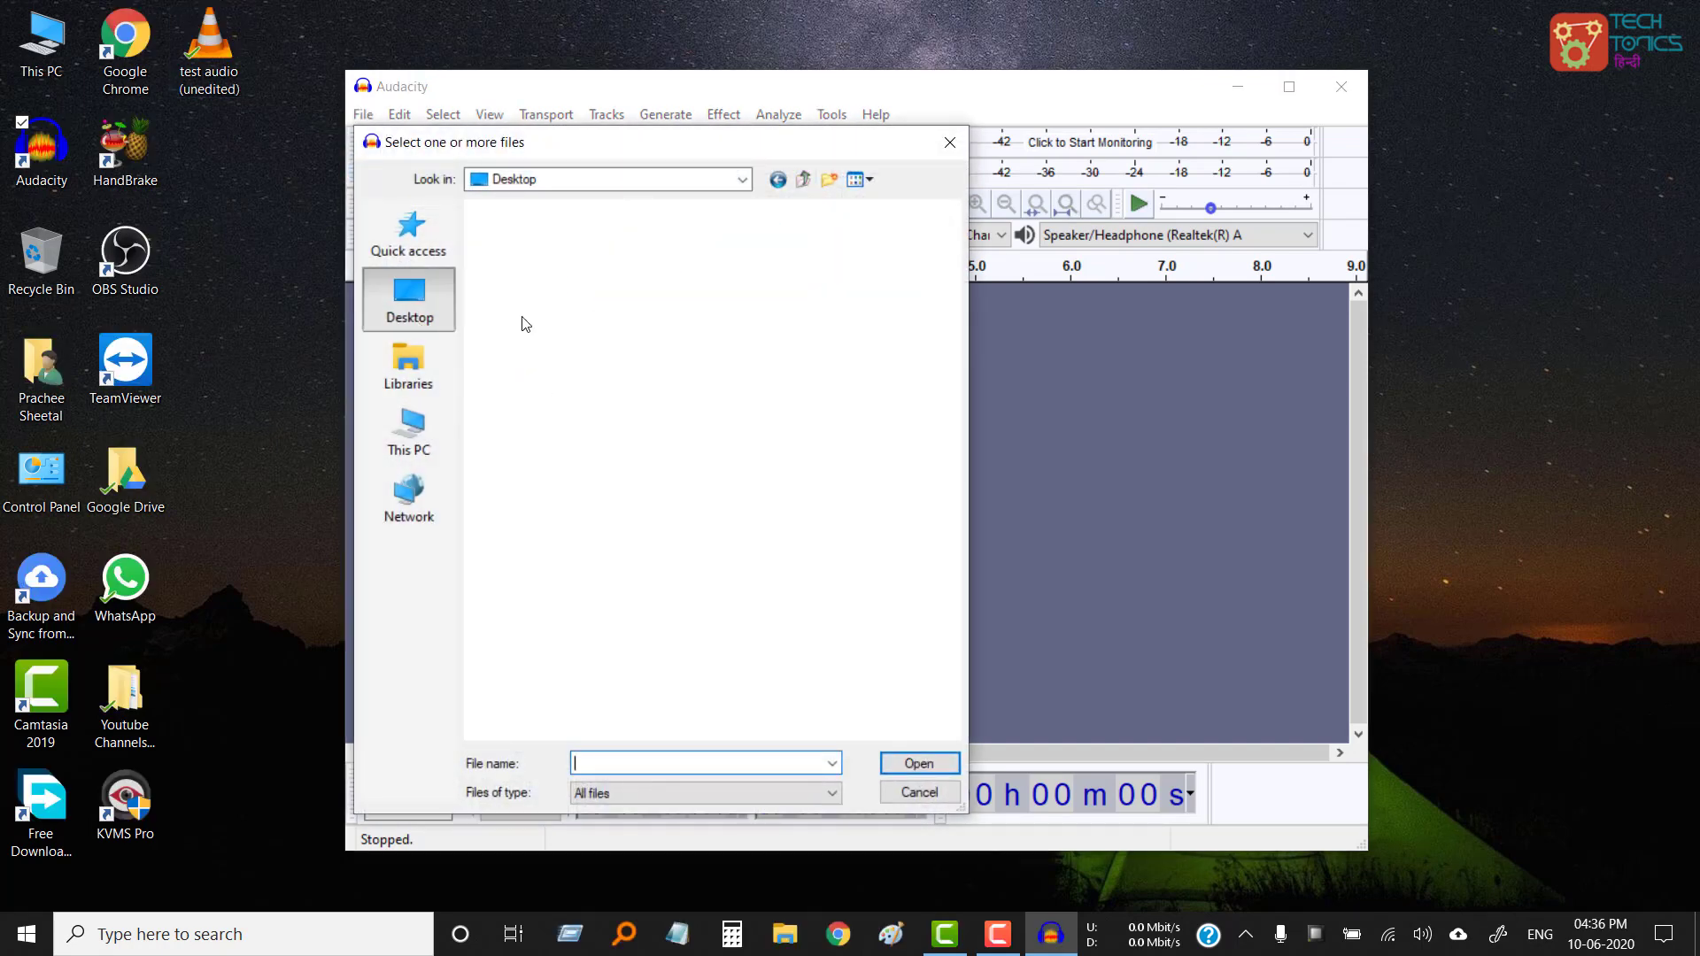
left_click(802, 631)
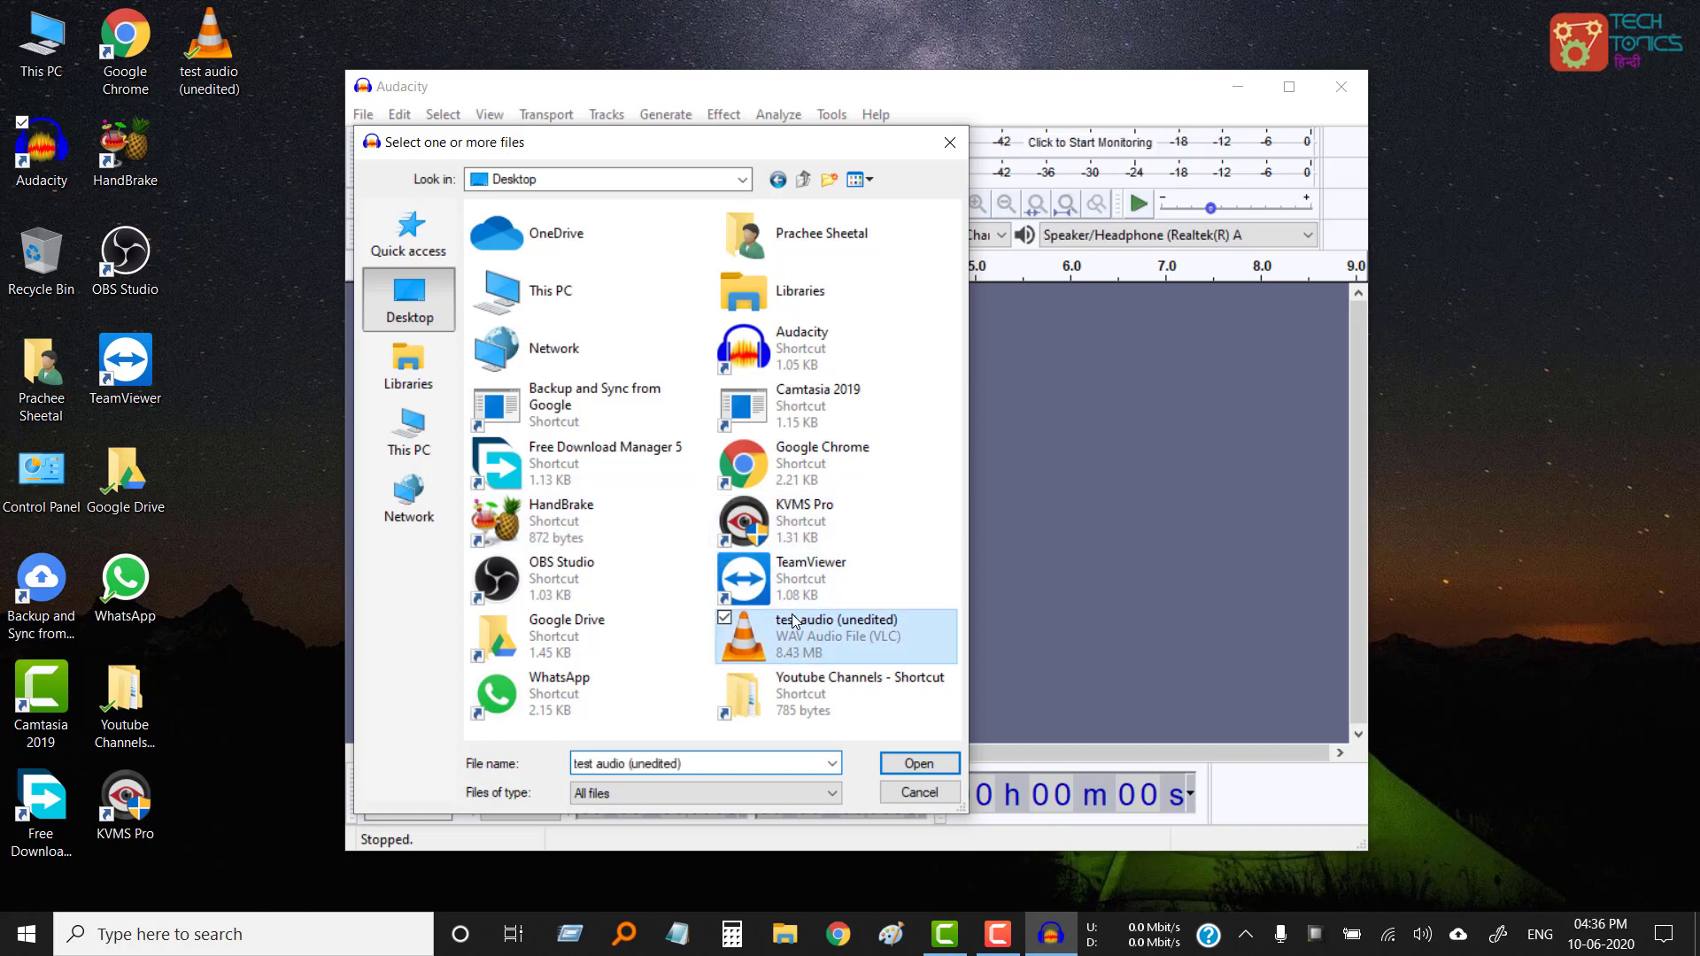
left_click(899, 788)
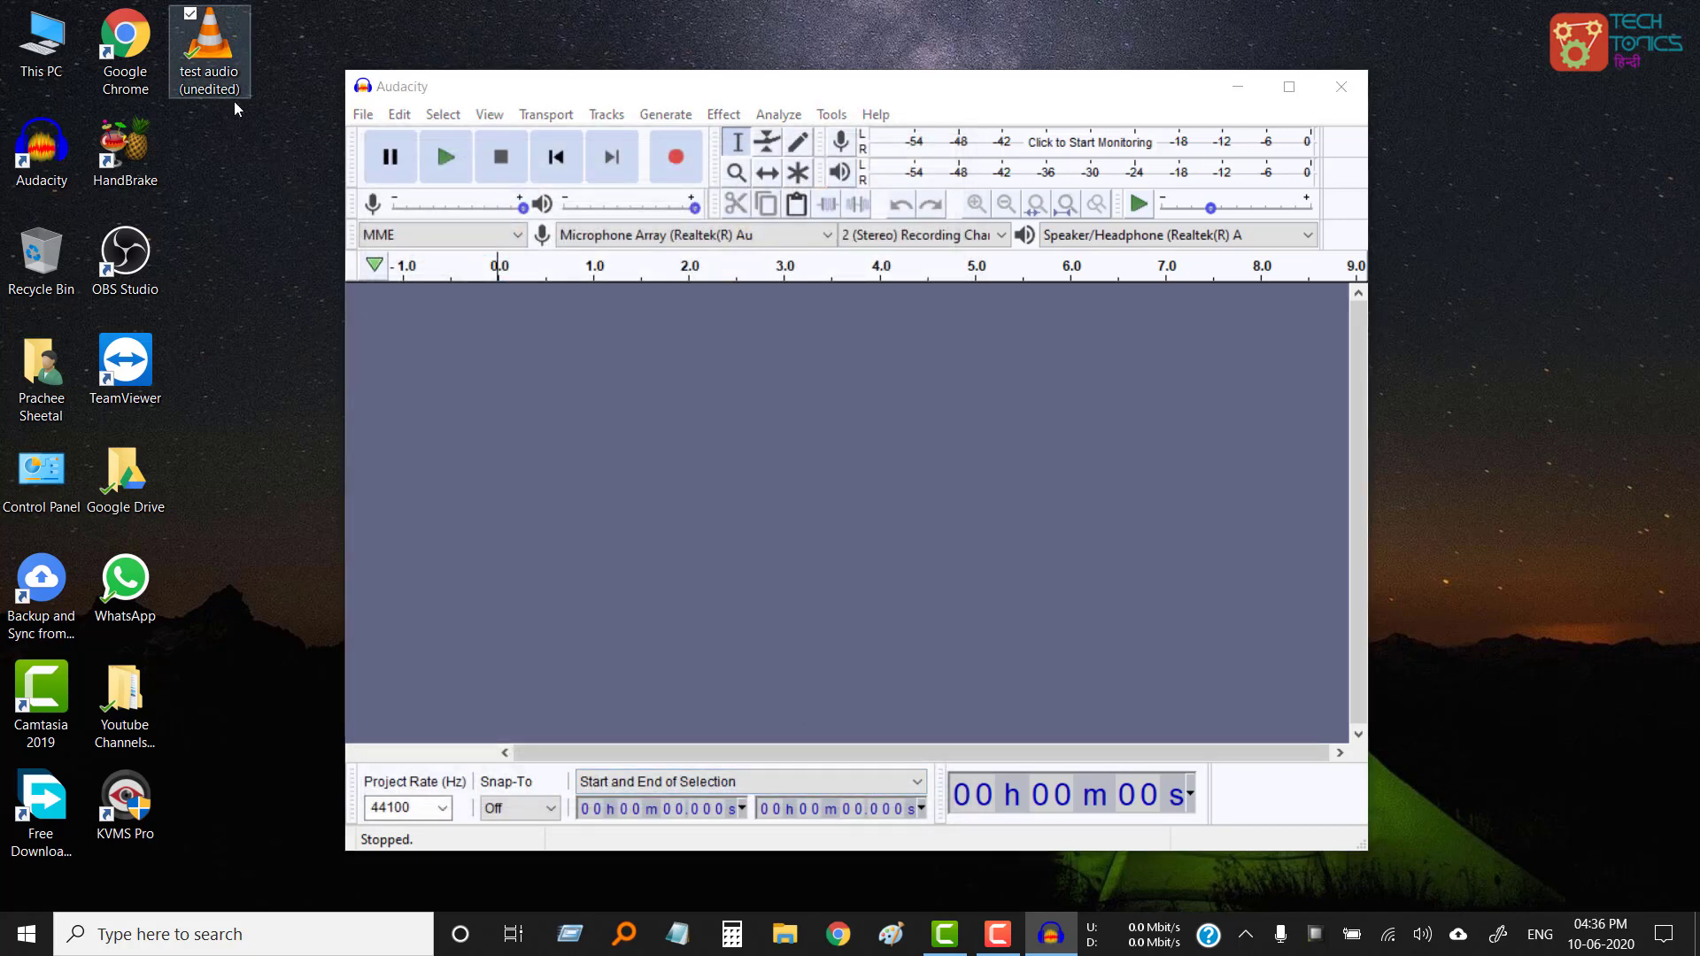
Bring the desktop file "test audio (unedited)" into Audacity as a track and maximize the window
left_click_drag(234, 101, 579, 449)
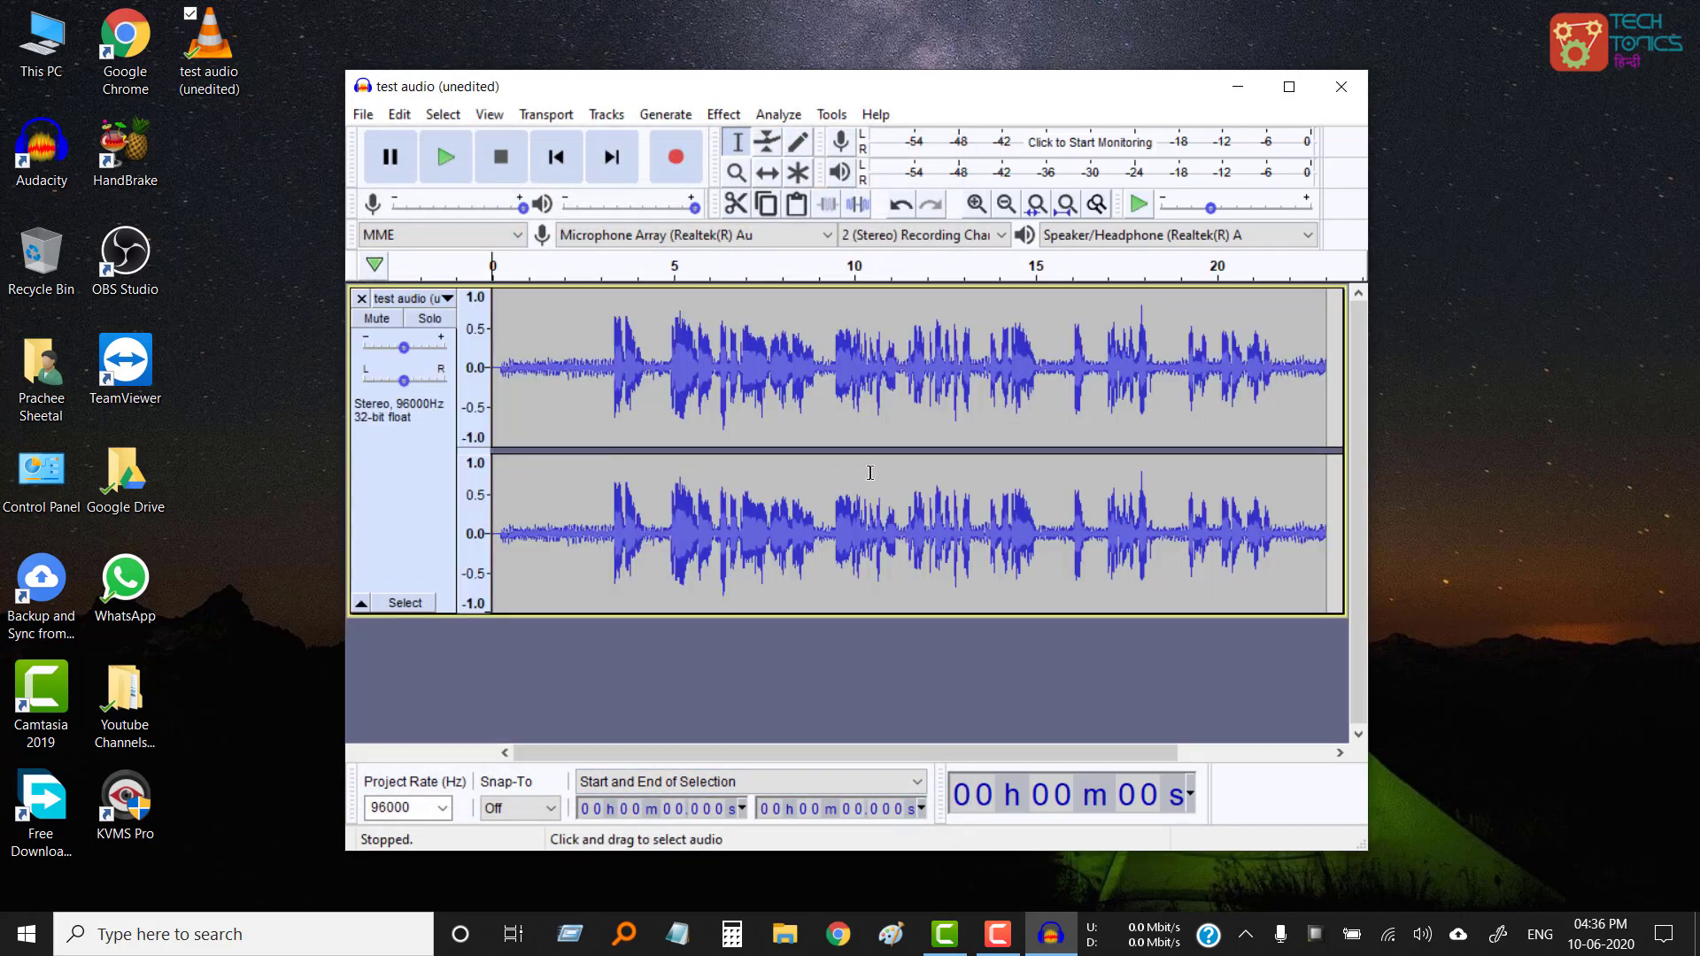
left_click(1289, 85)
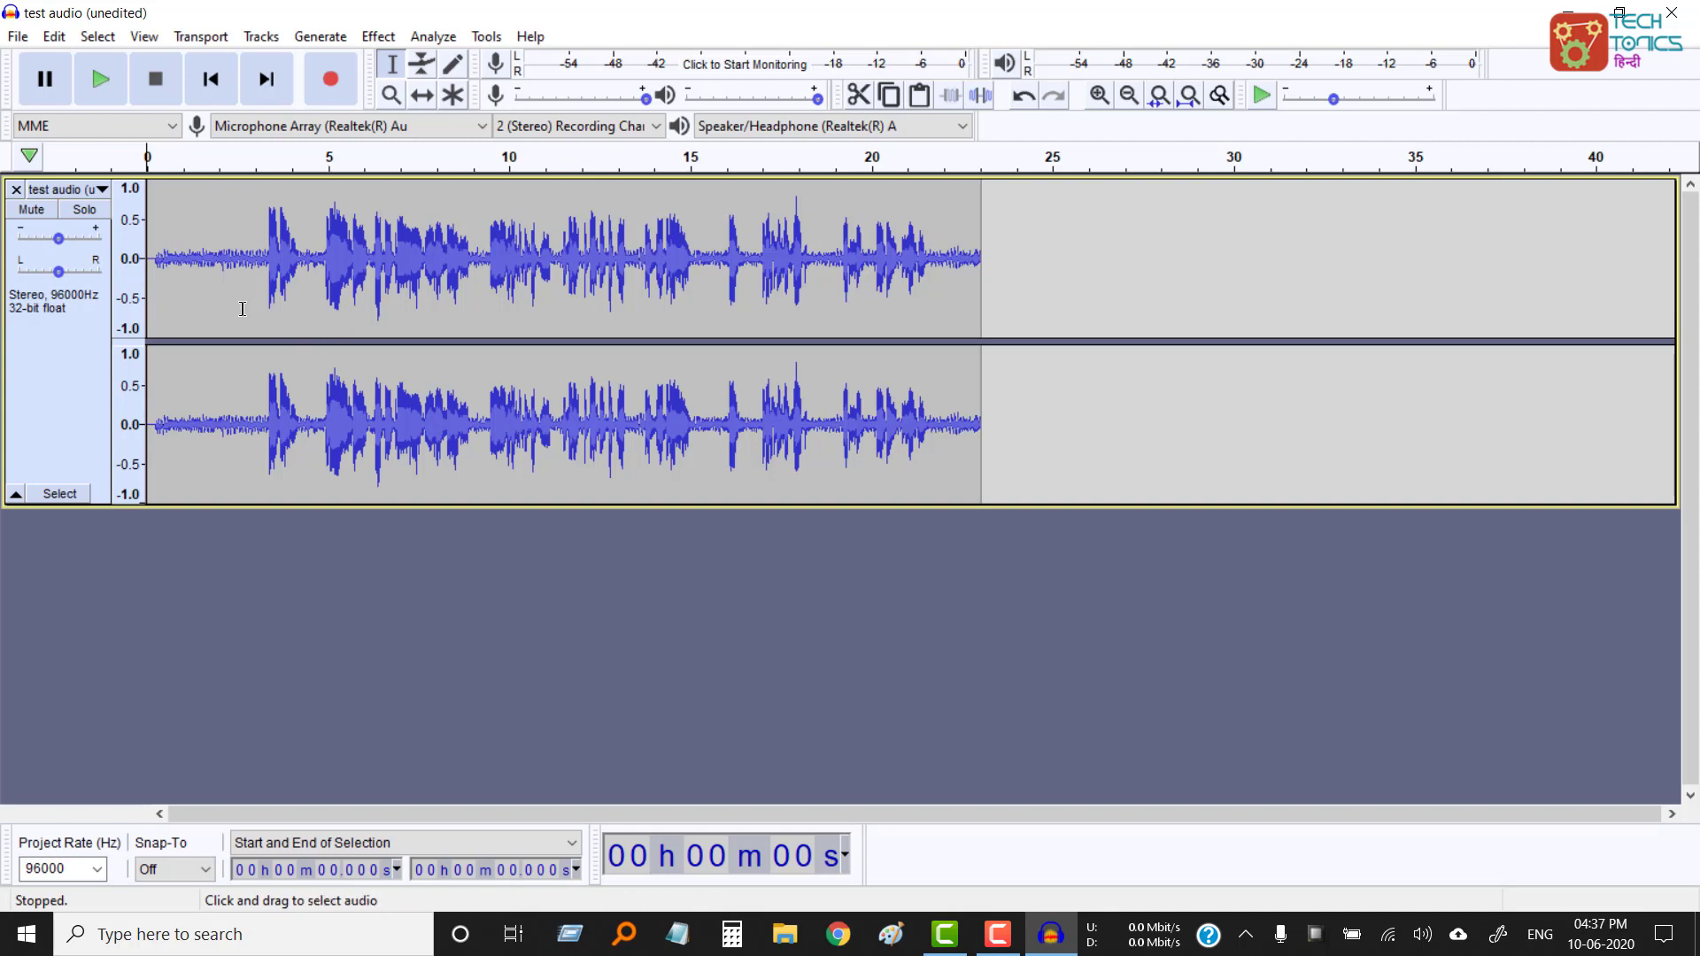
Mark noise-only passages in the track, ending with a selection from about 0.55 s to 3.18 s before the first speech
left_click_drag(157, 257, 260, 262)
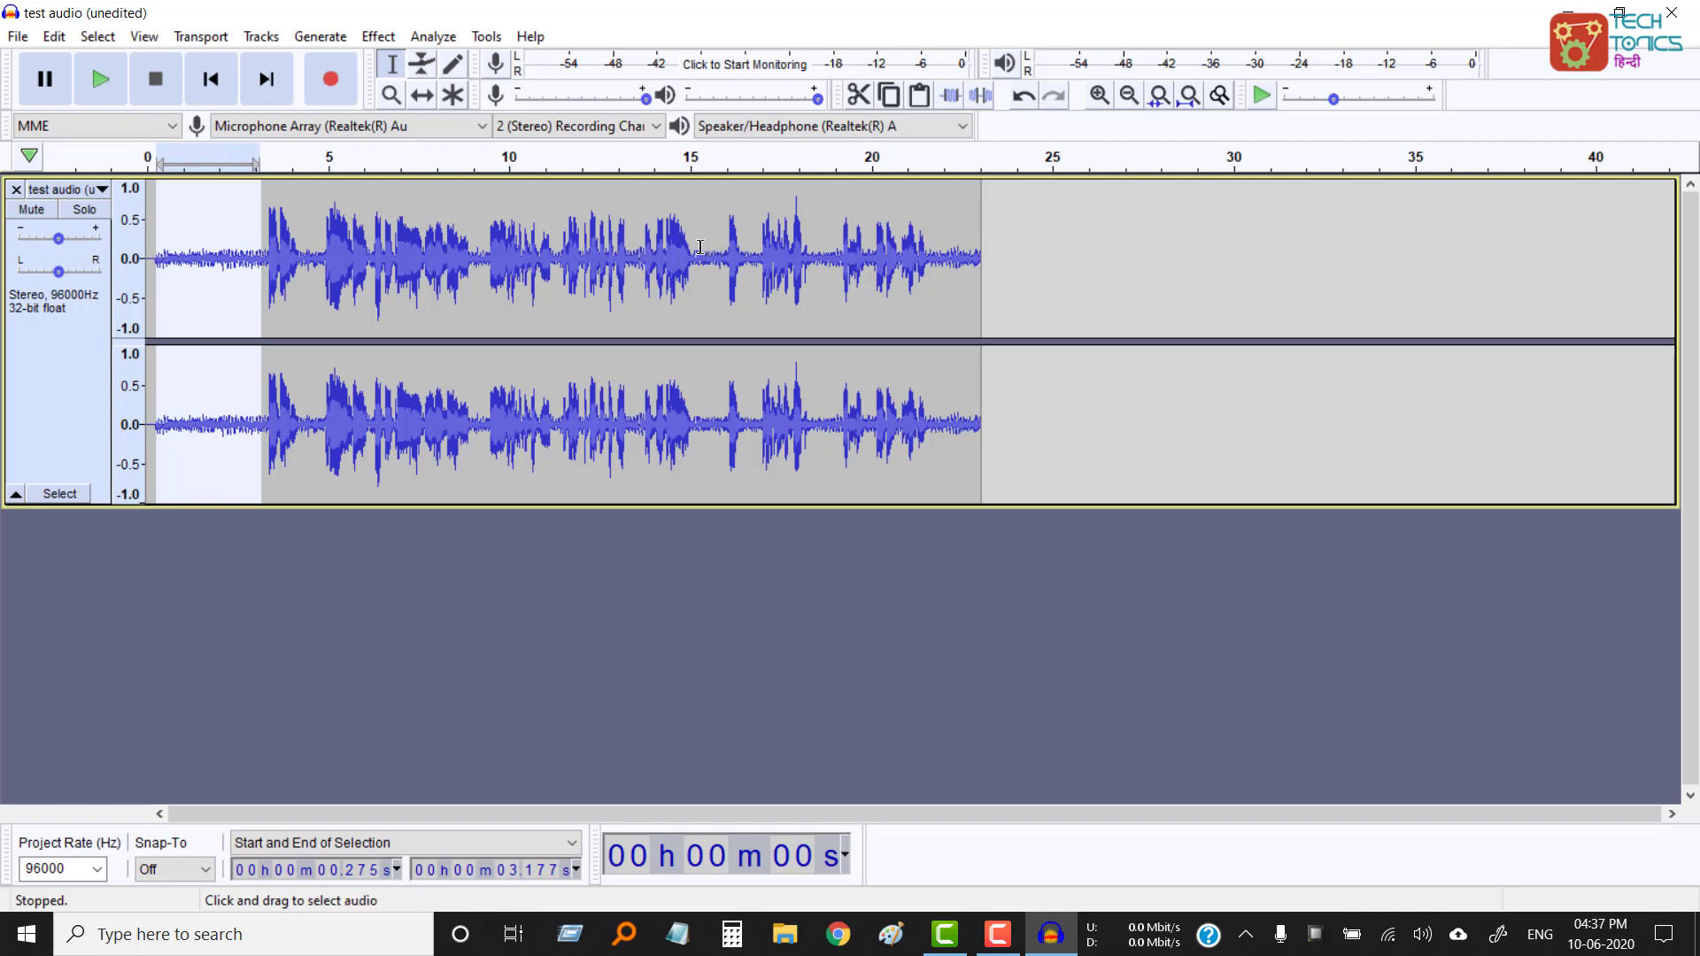
left_click_drag(700, 266, 726, 266)
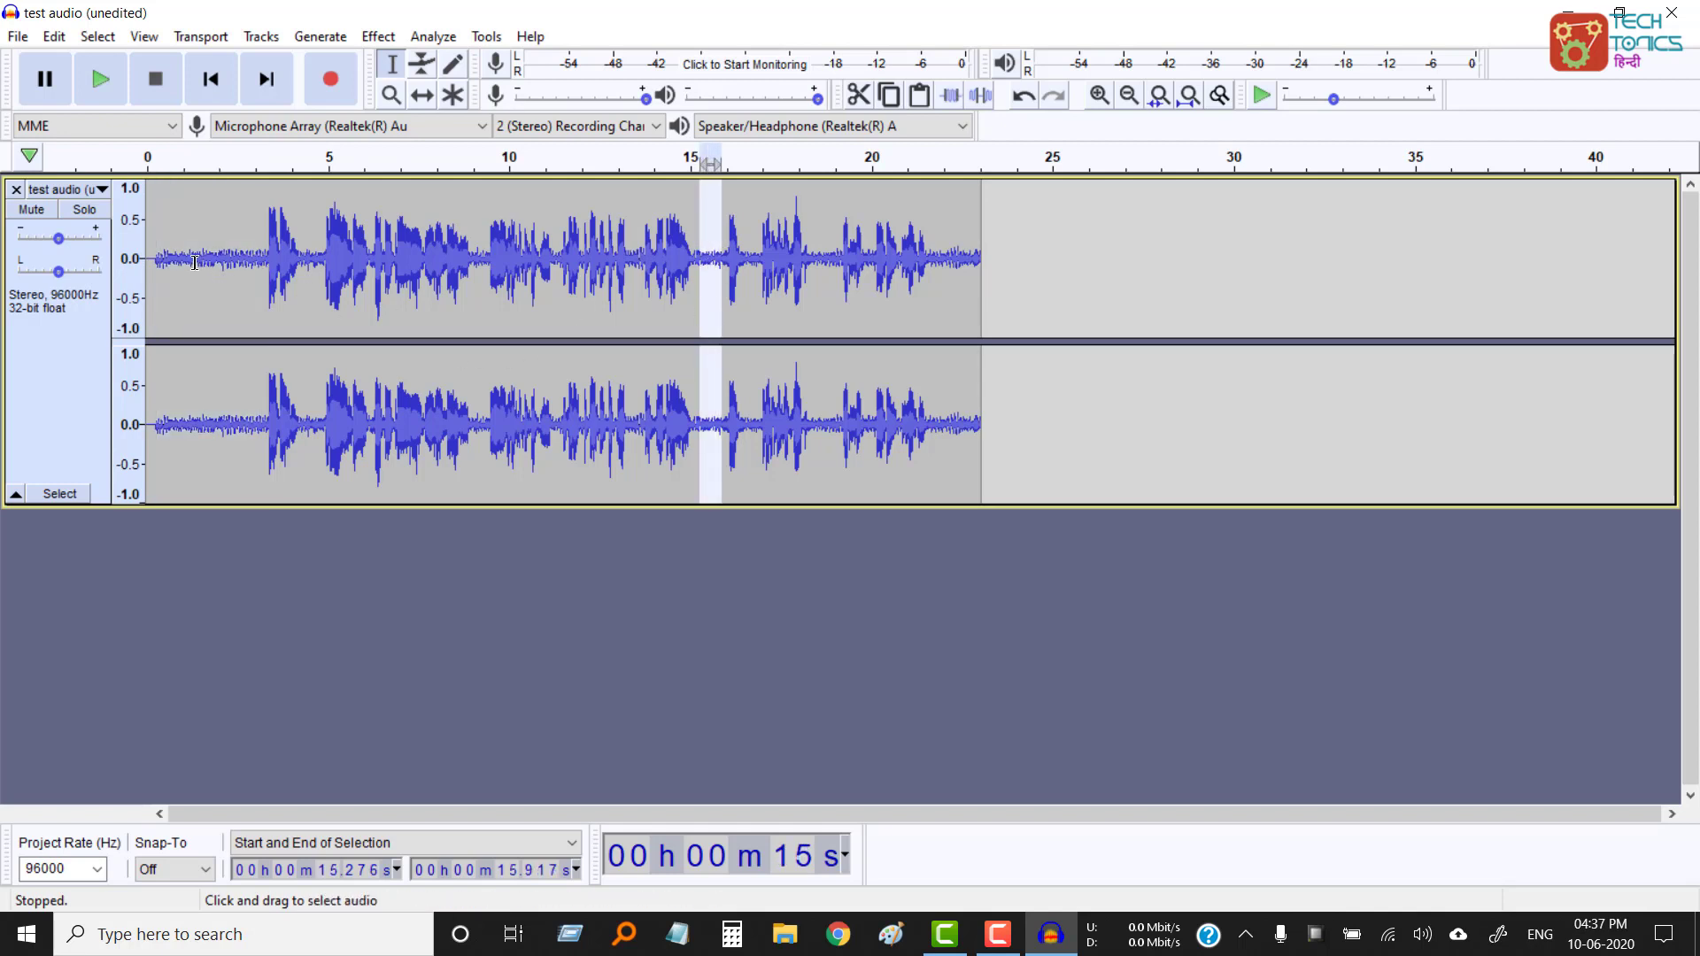
left_click_drag(166, 255, 261, 277)
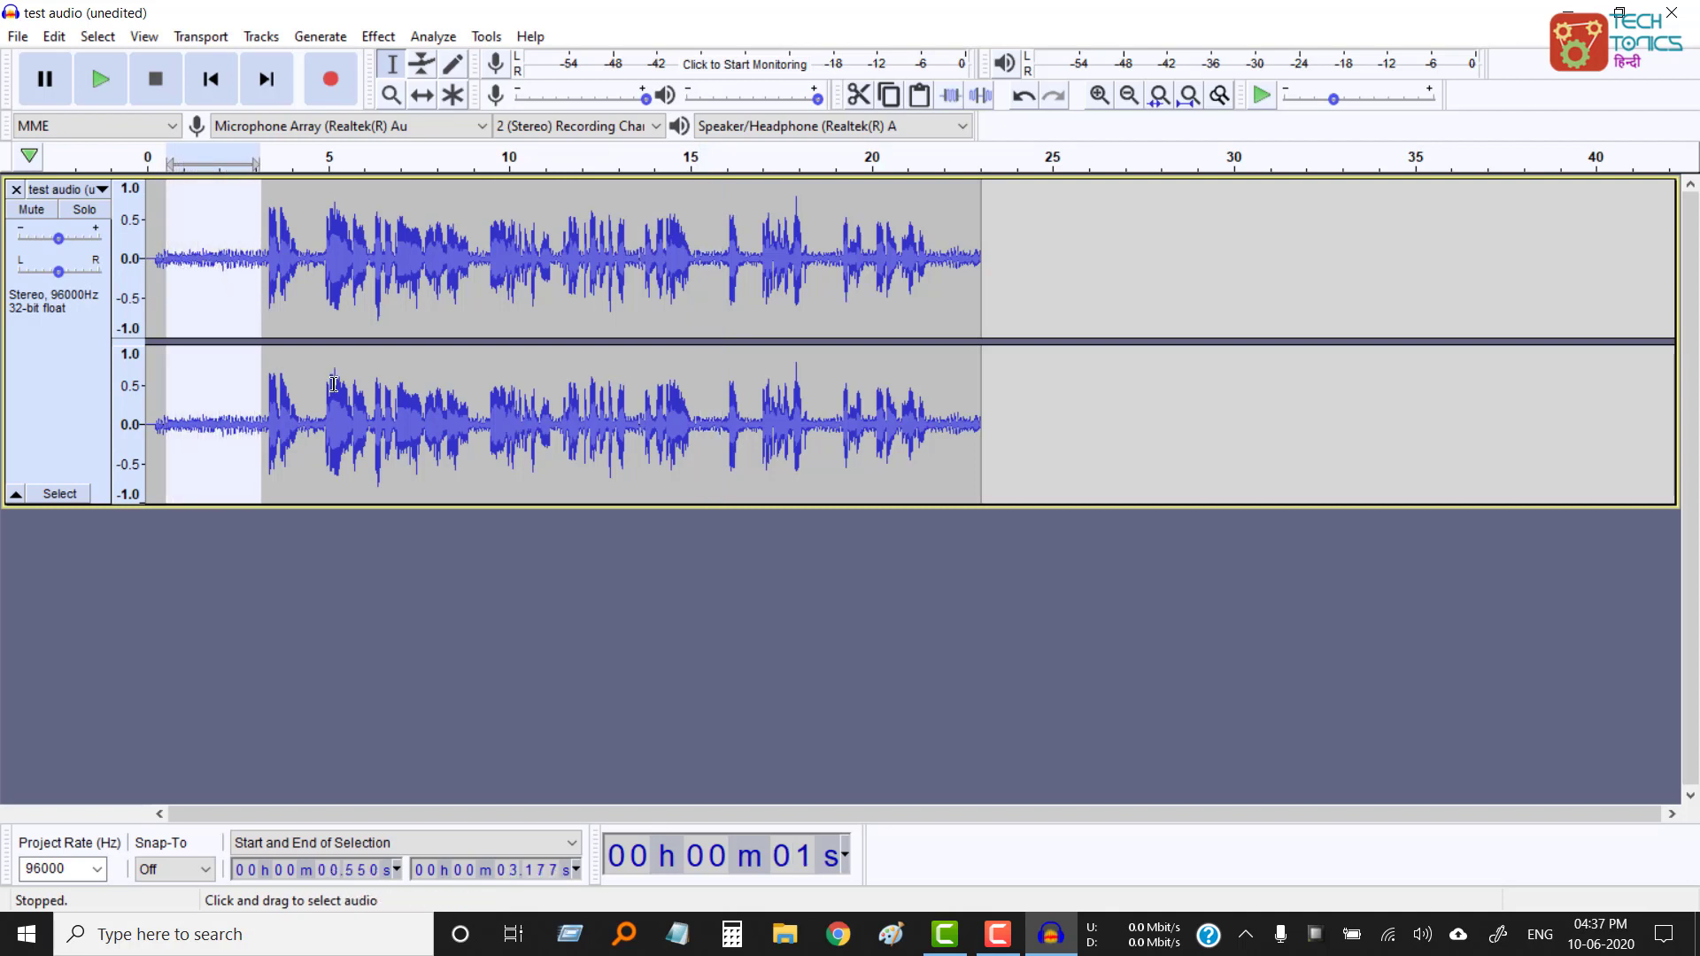
Capture a noise profile for Noise Reduction from the selected noise-only passage
left_click(379, 37)
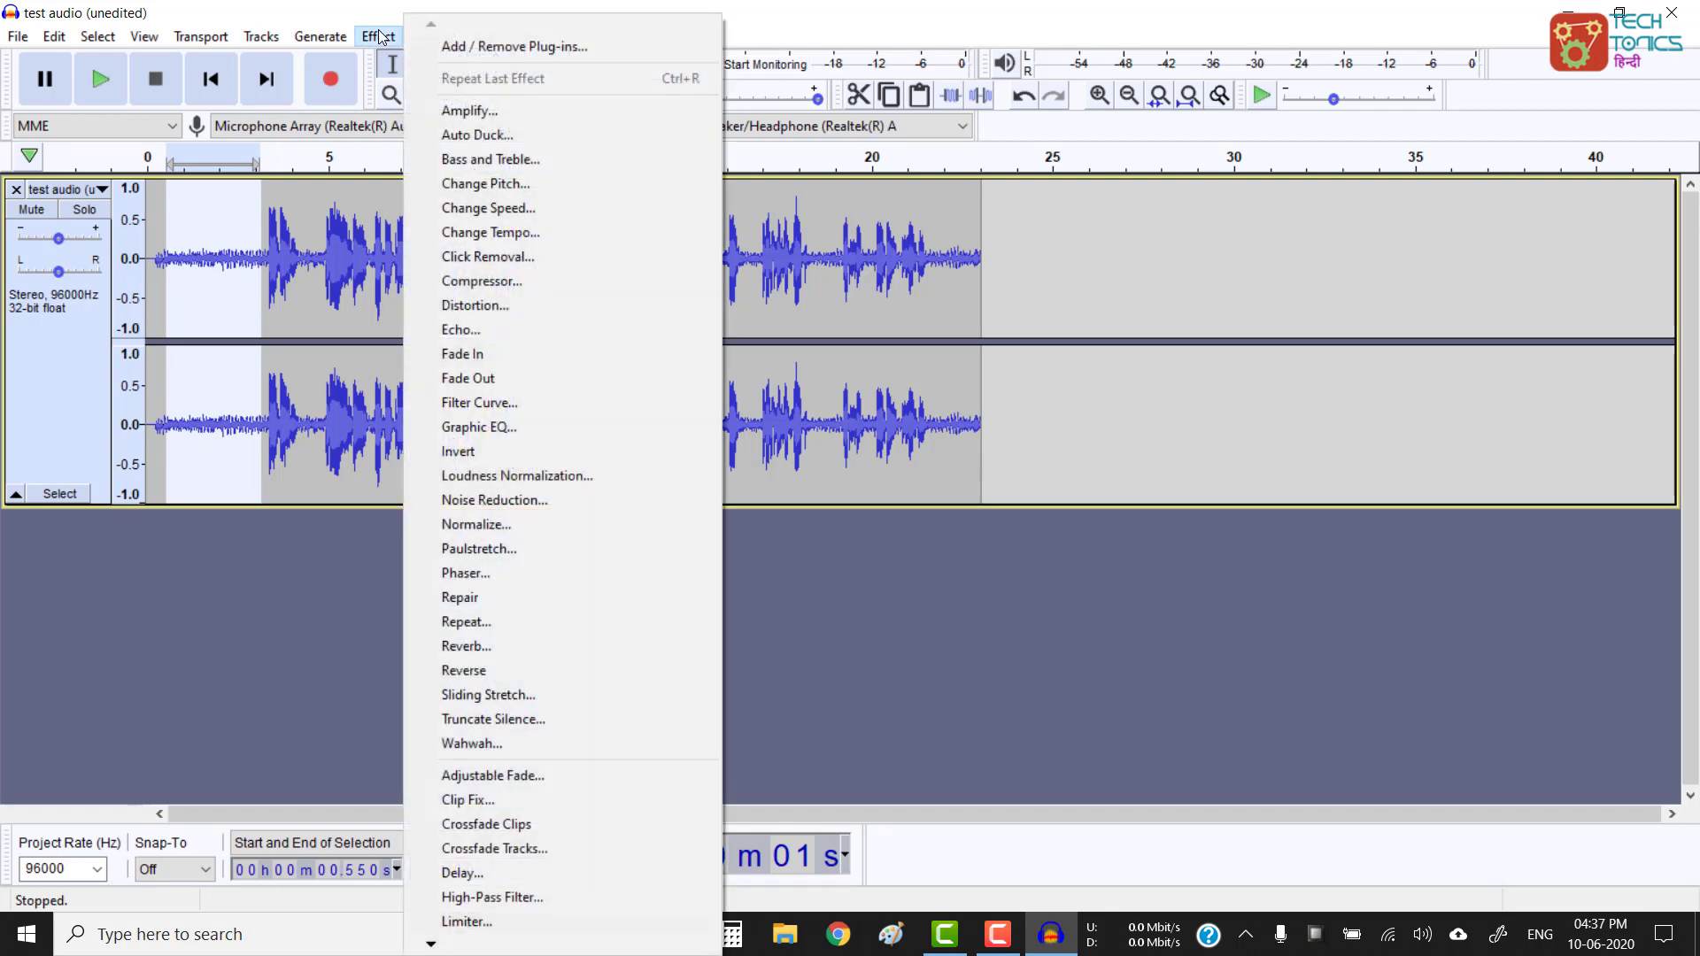
left_click(496, 501)
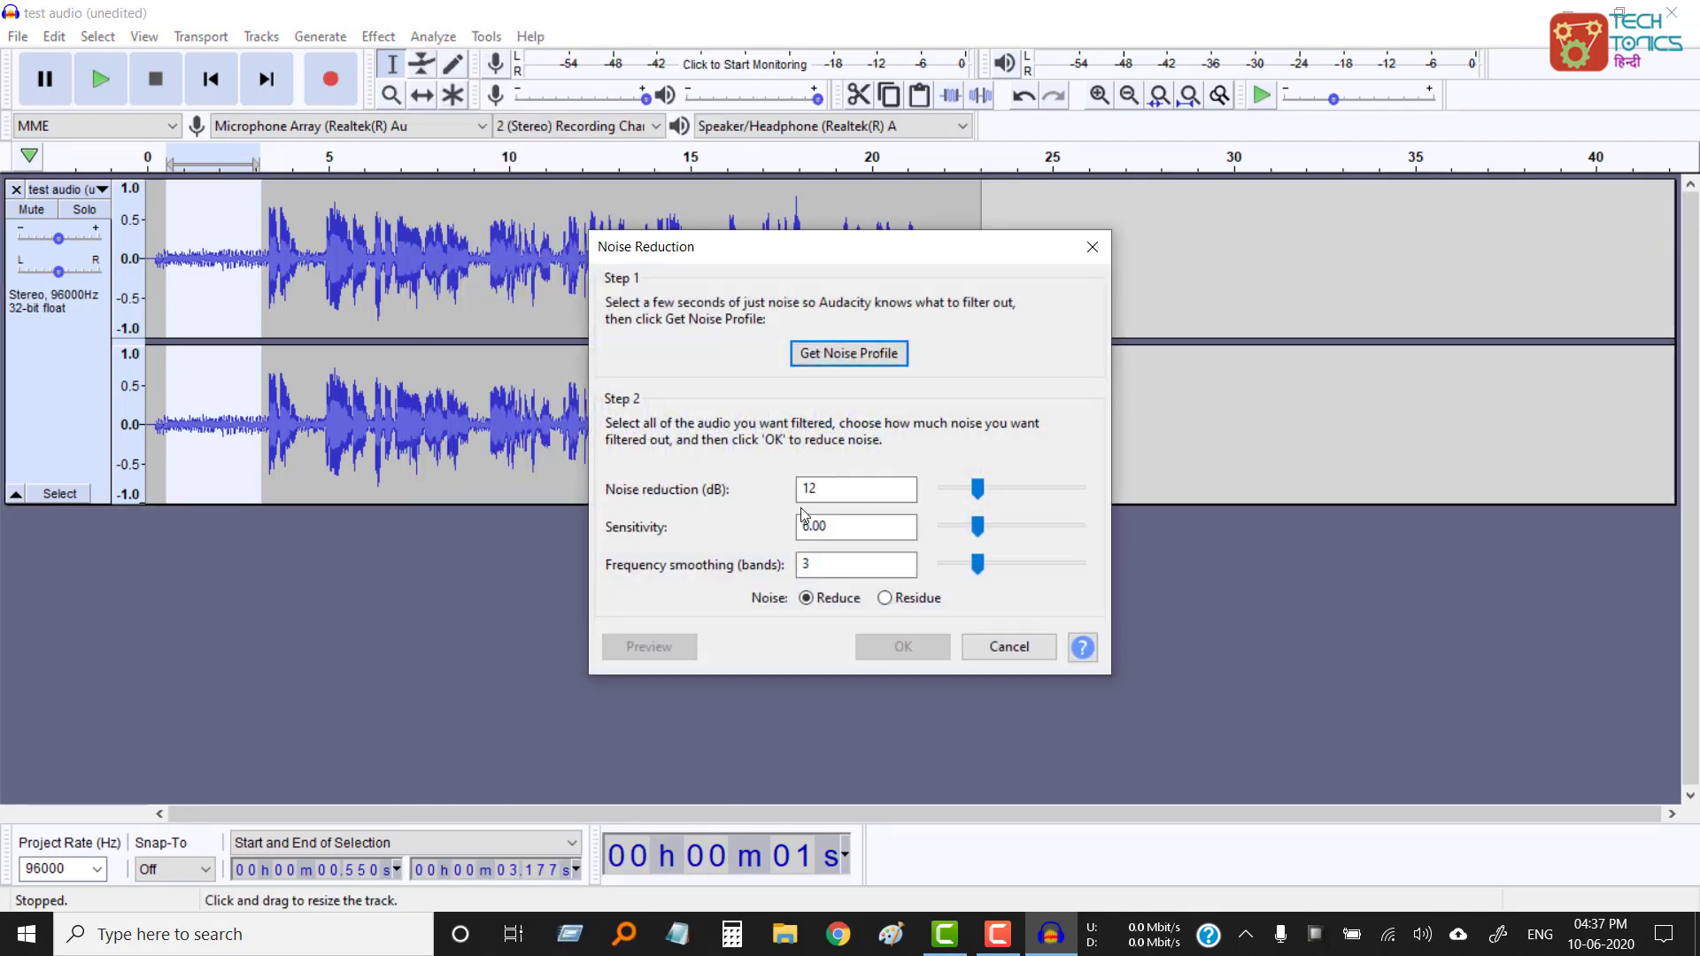
left_click(842, 355)
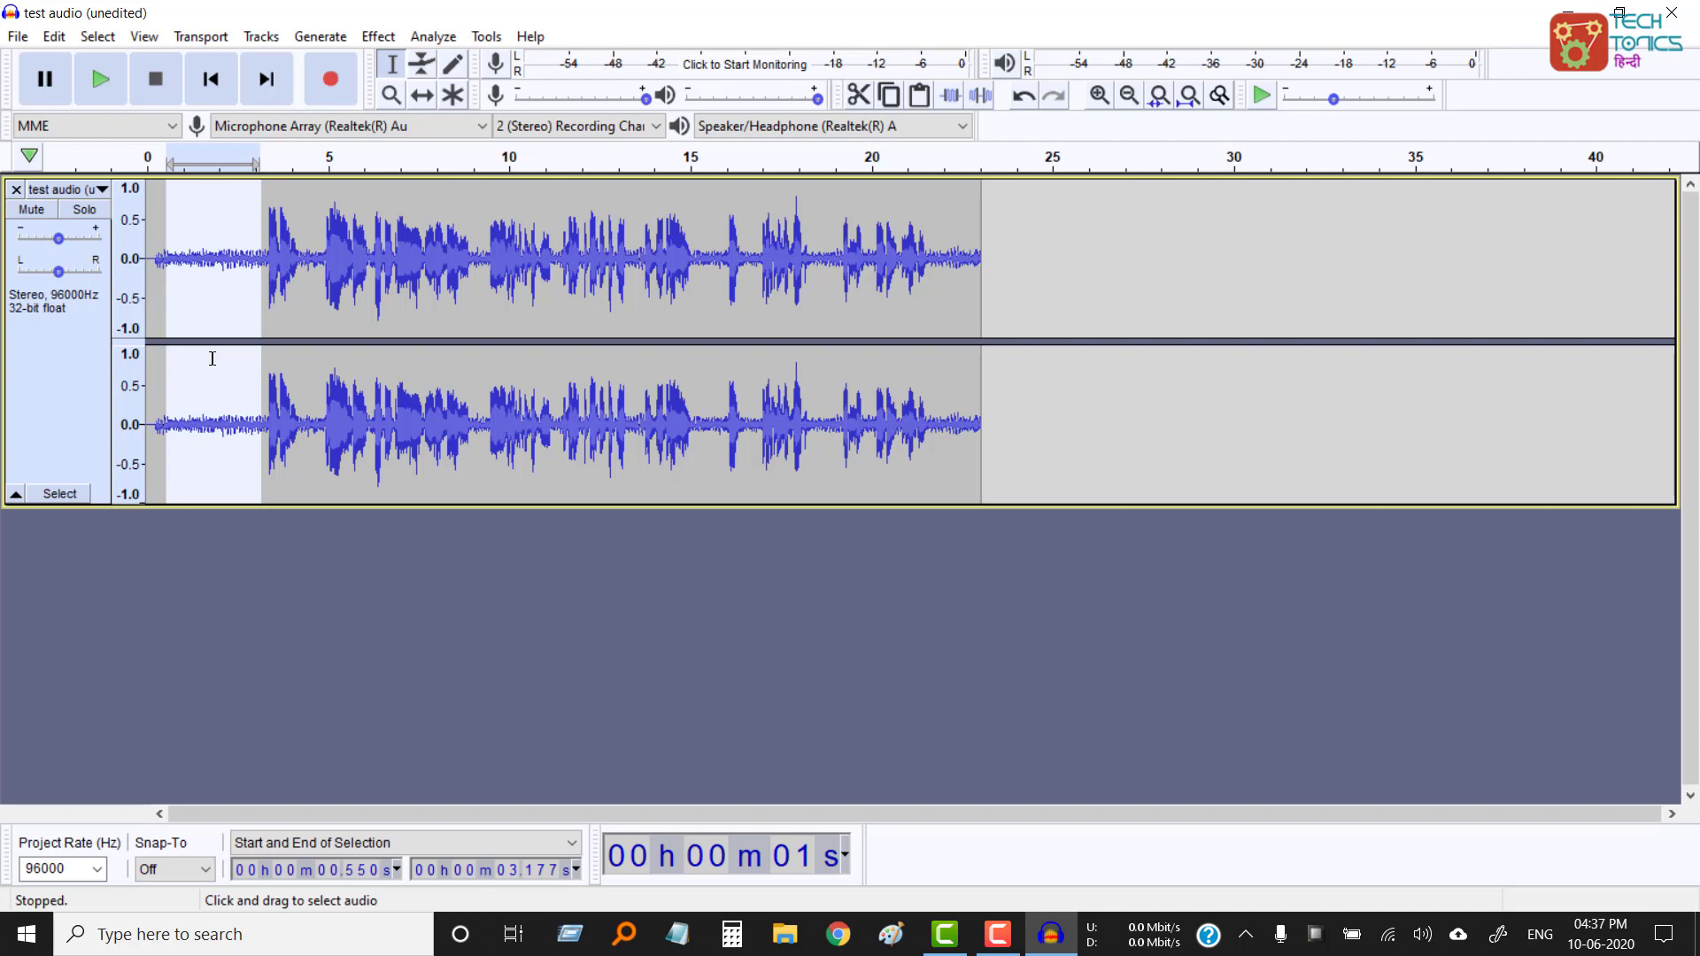
Select the whole track and apply Noise Reduction at 12 dB, sensitivity 6.00 and frequency smoothing 3 bands
key("ctrl+a")
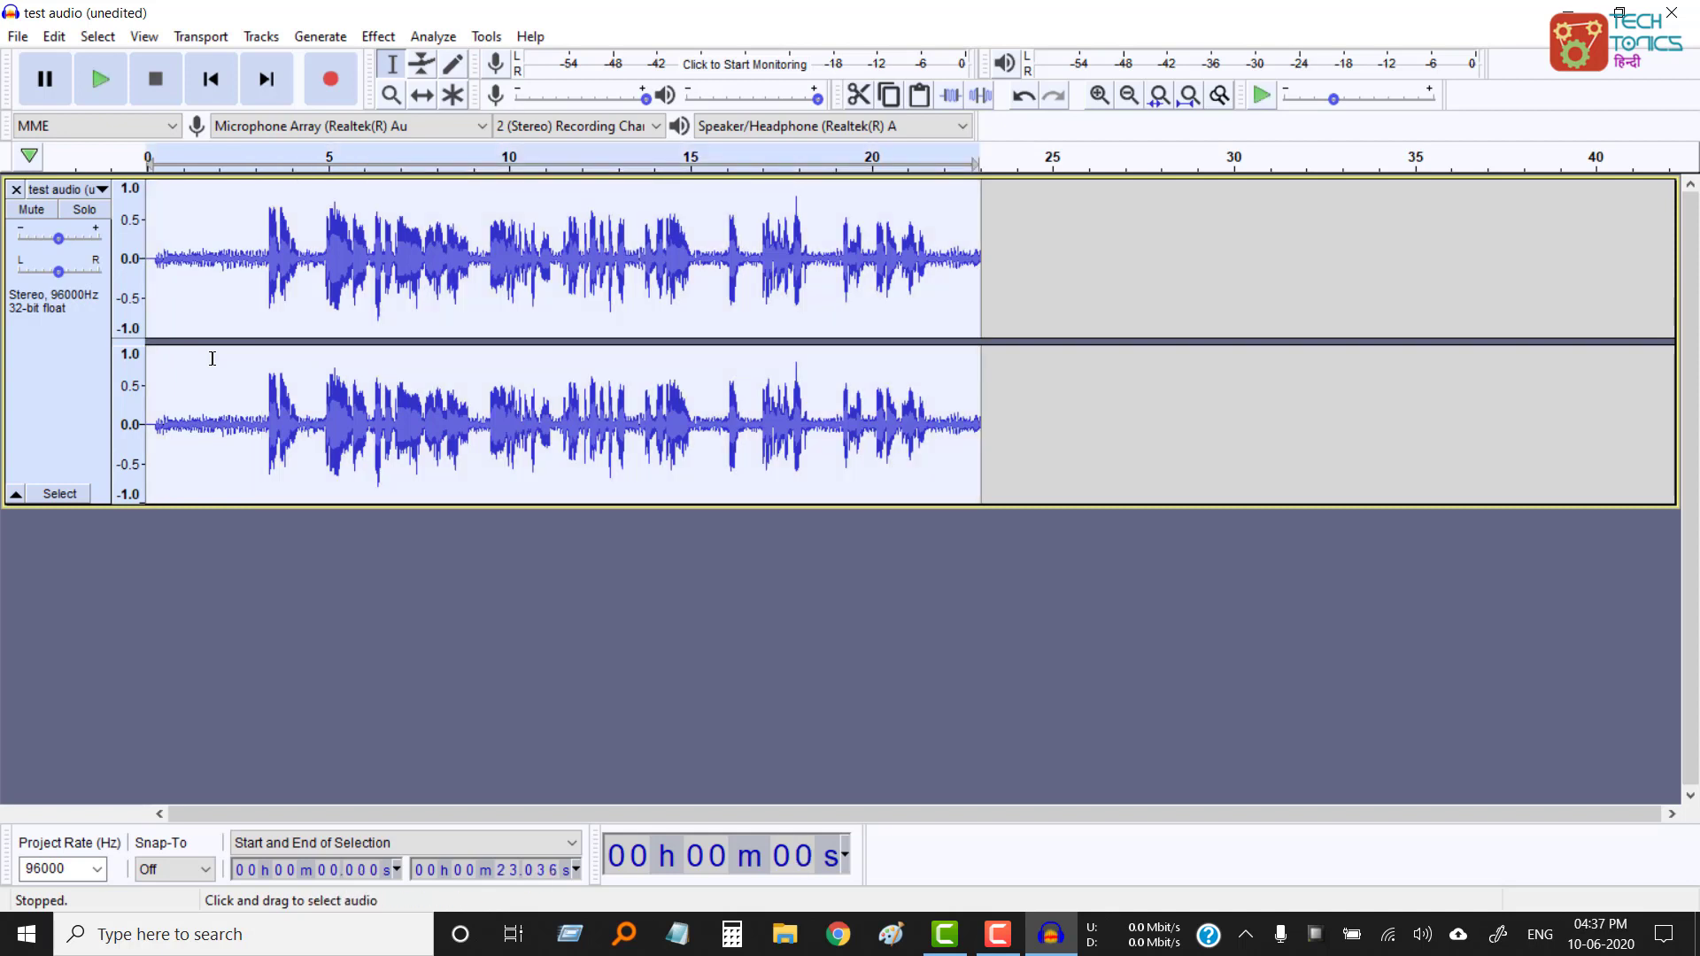
left_click(376, 36)
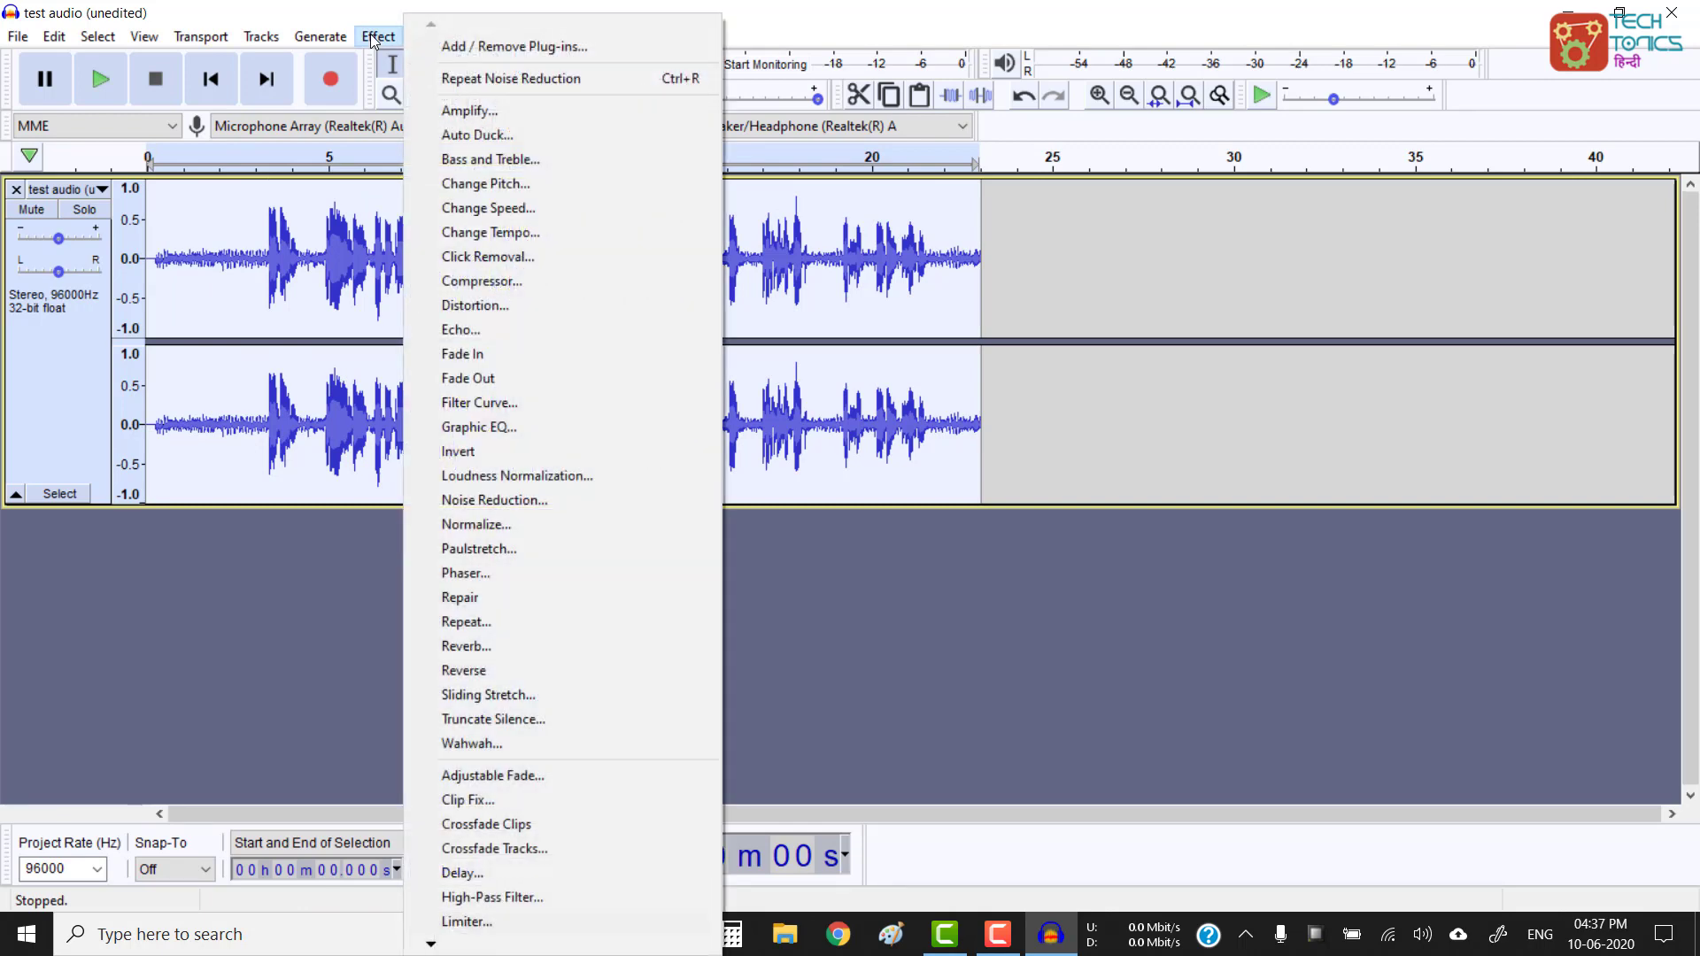
left_click(486, 497)
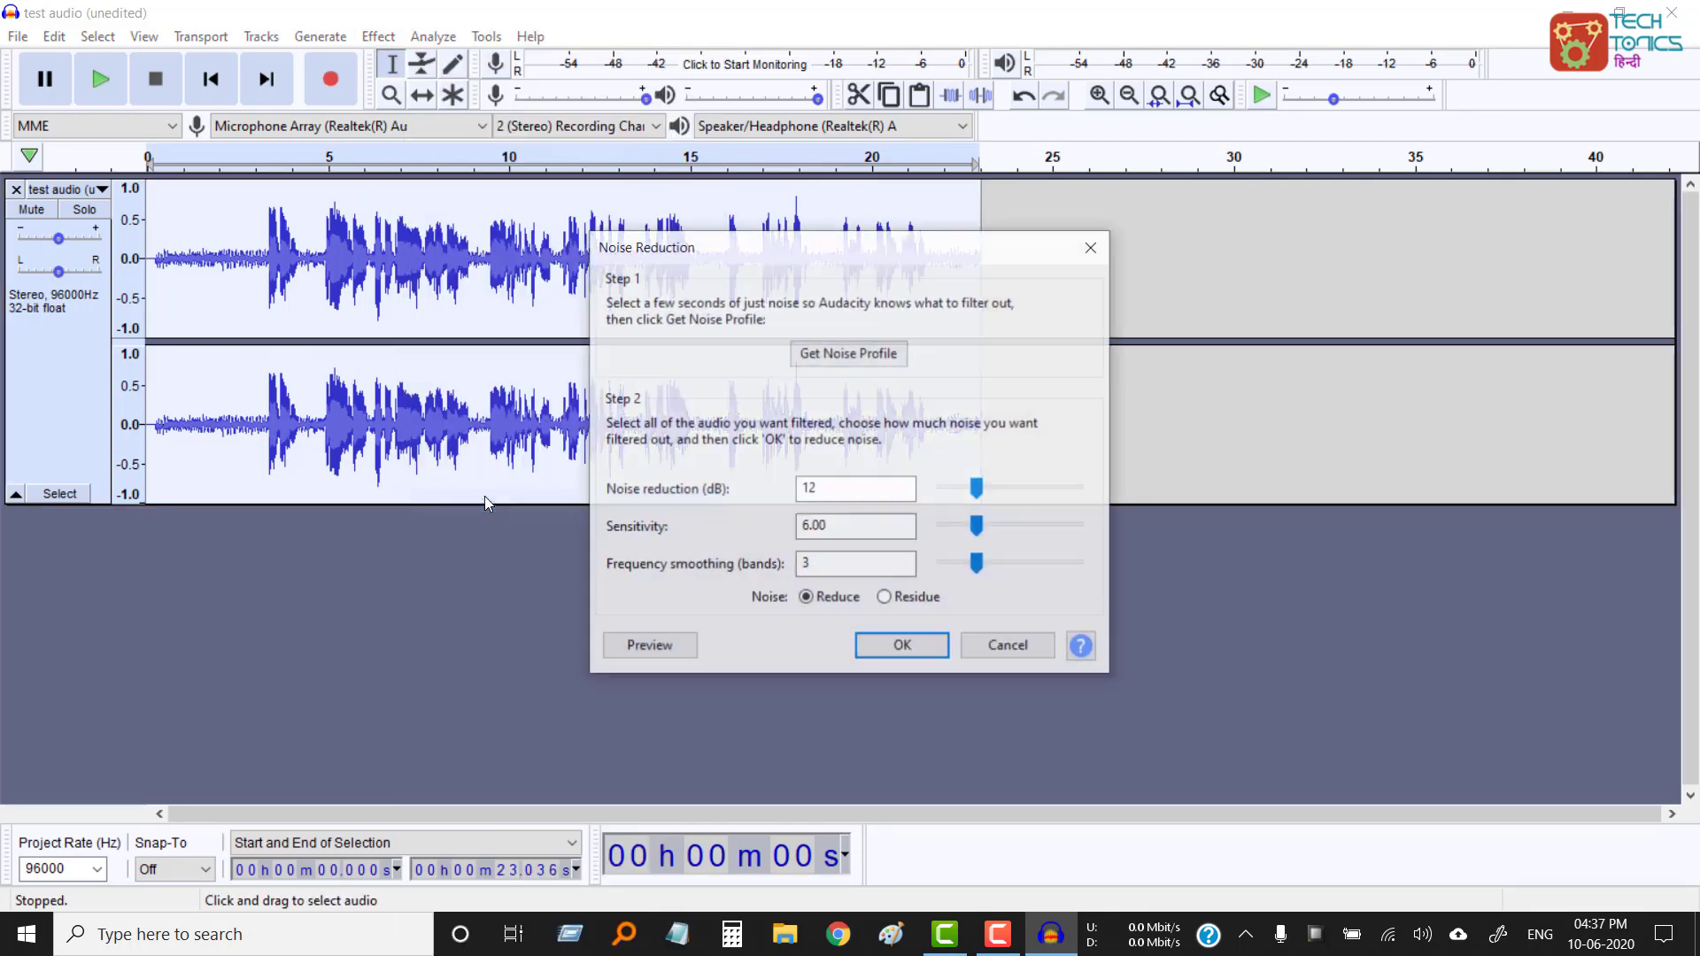
left_click(895, 653)
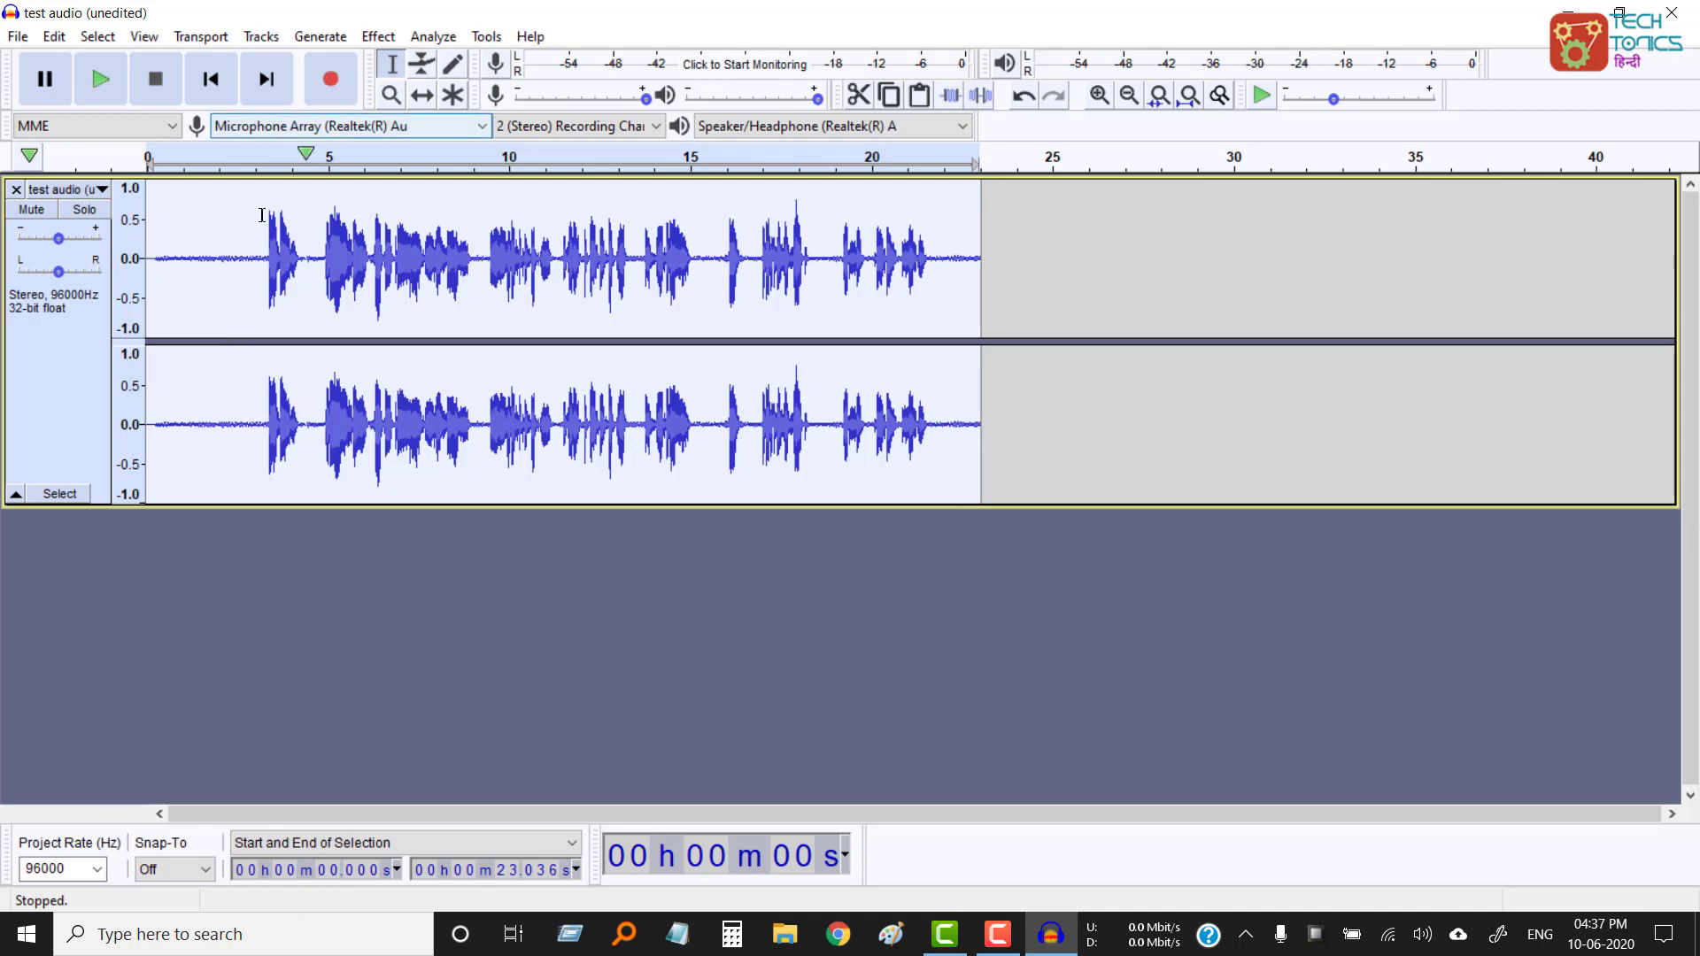
Apply Noise Reduction to the whole track two more times with the same 12 dB, 6.00 and 3-band settings
left_click(380, 39)
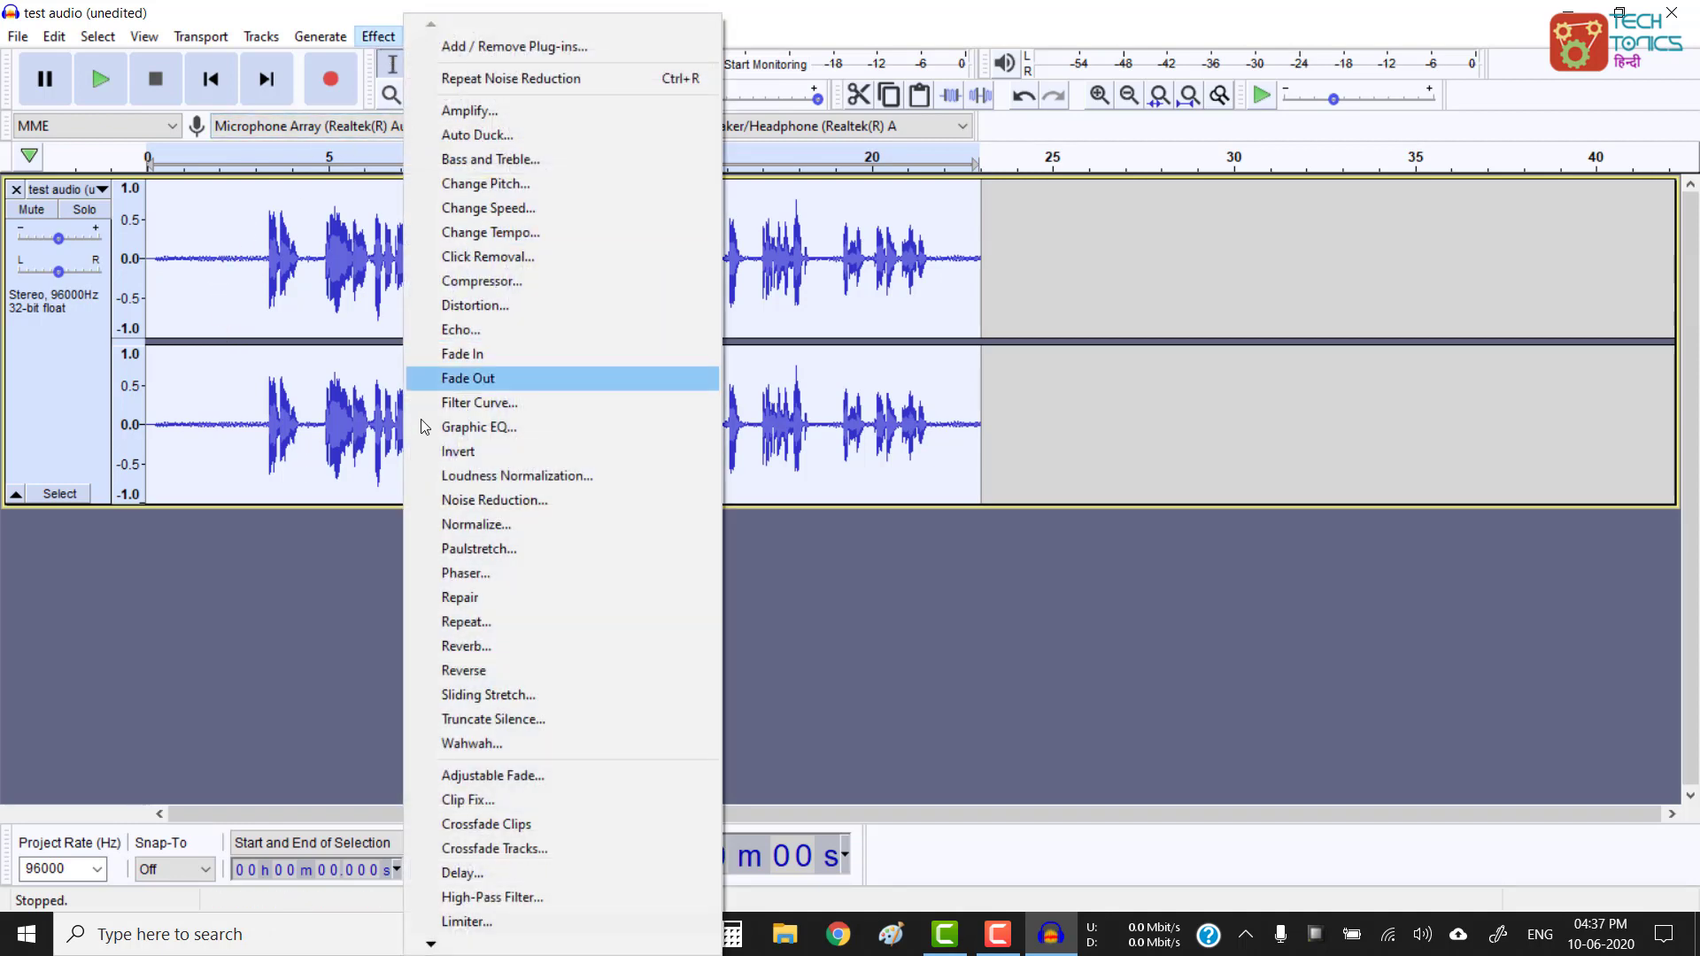
left_click(494, 500)
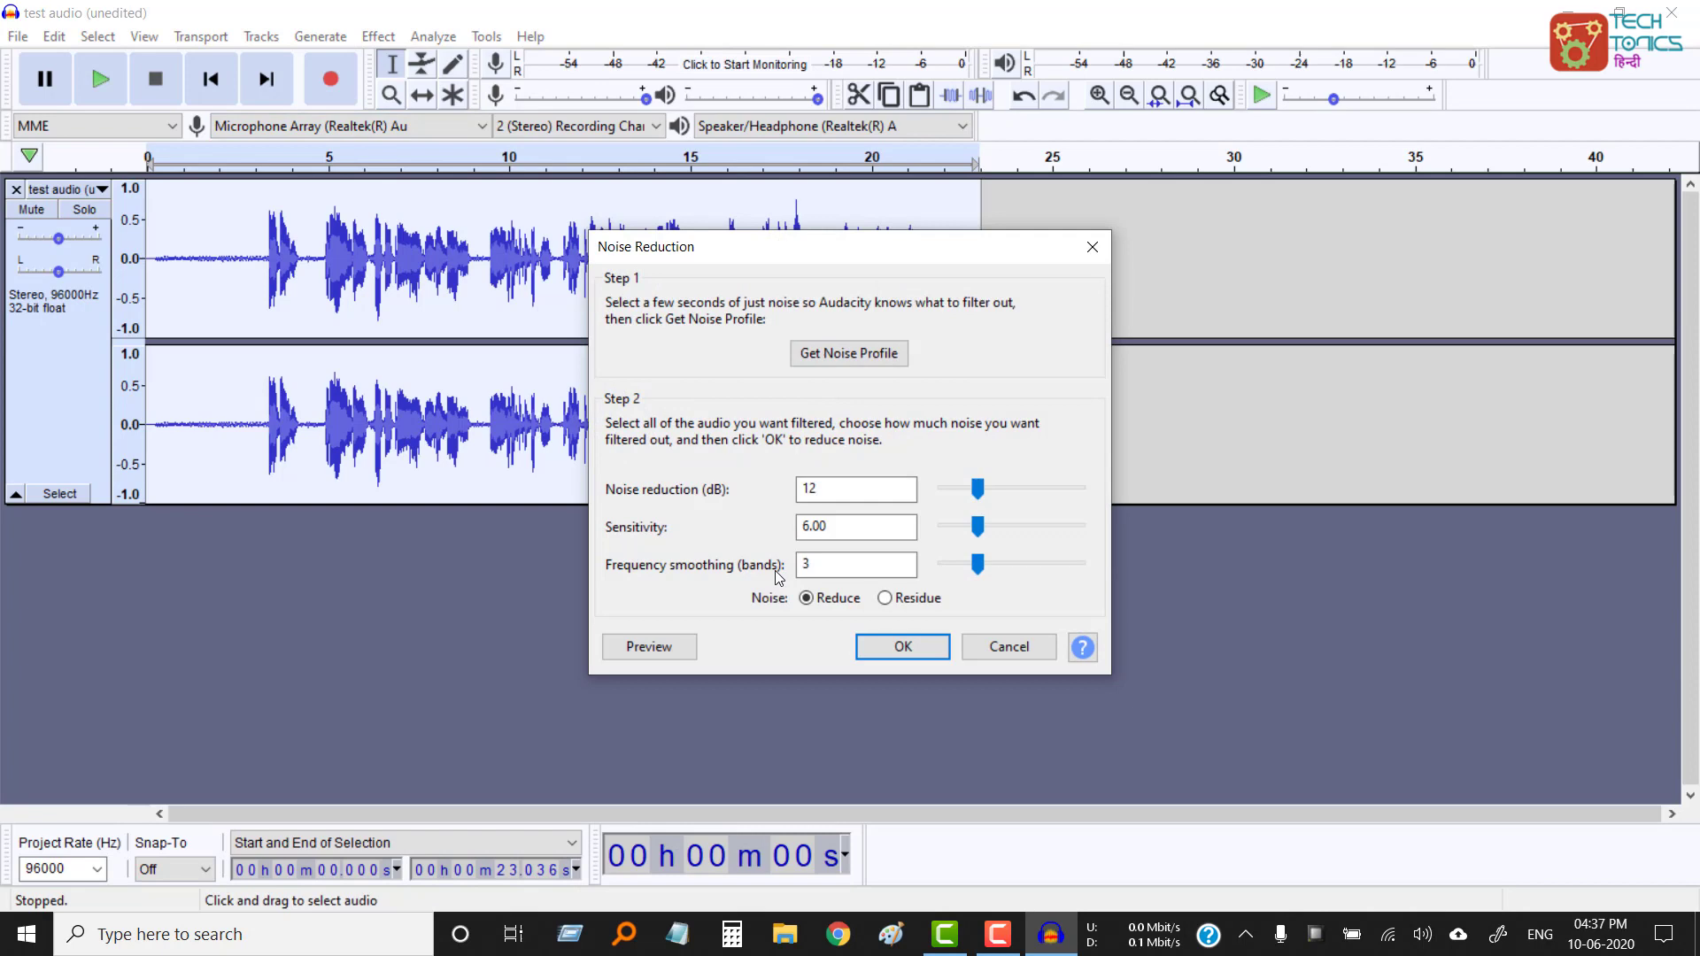
left_click(887, 647)
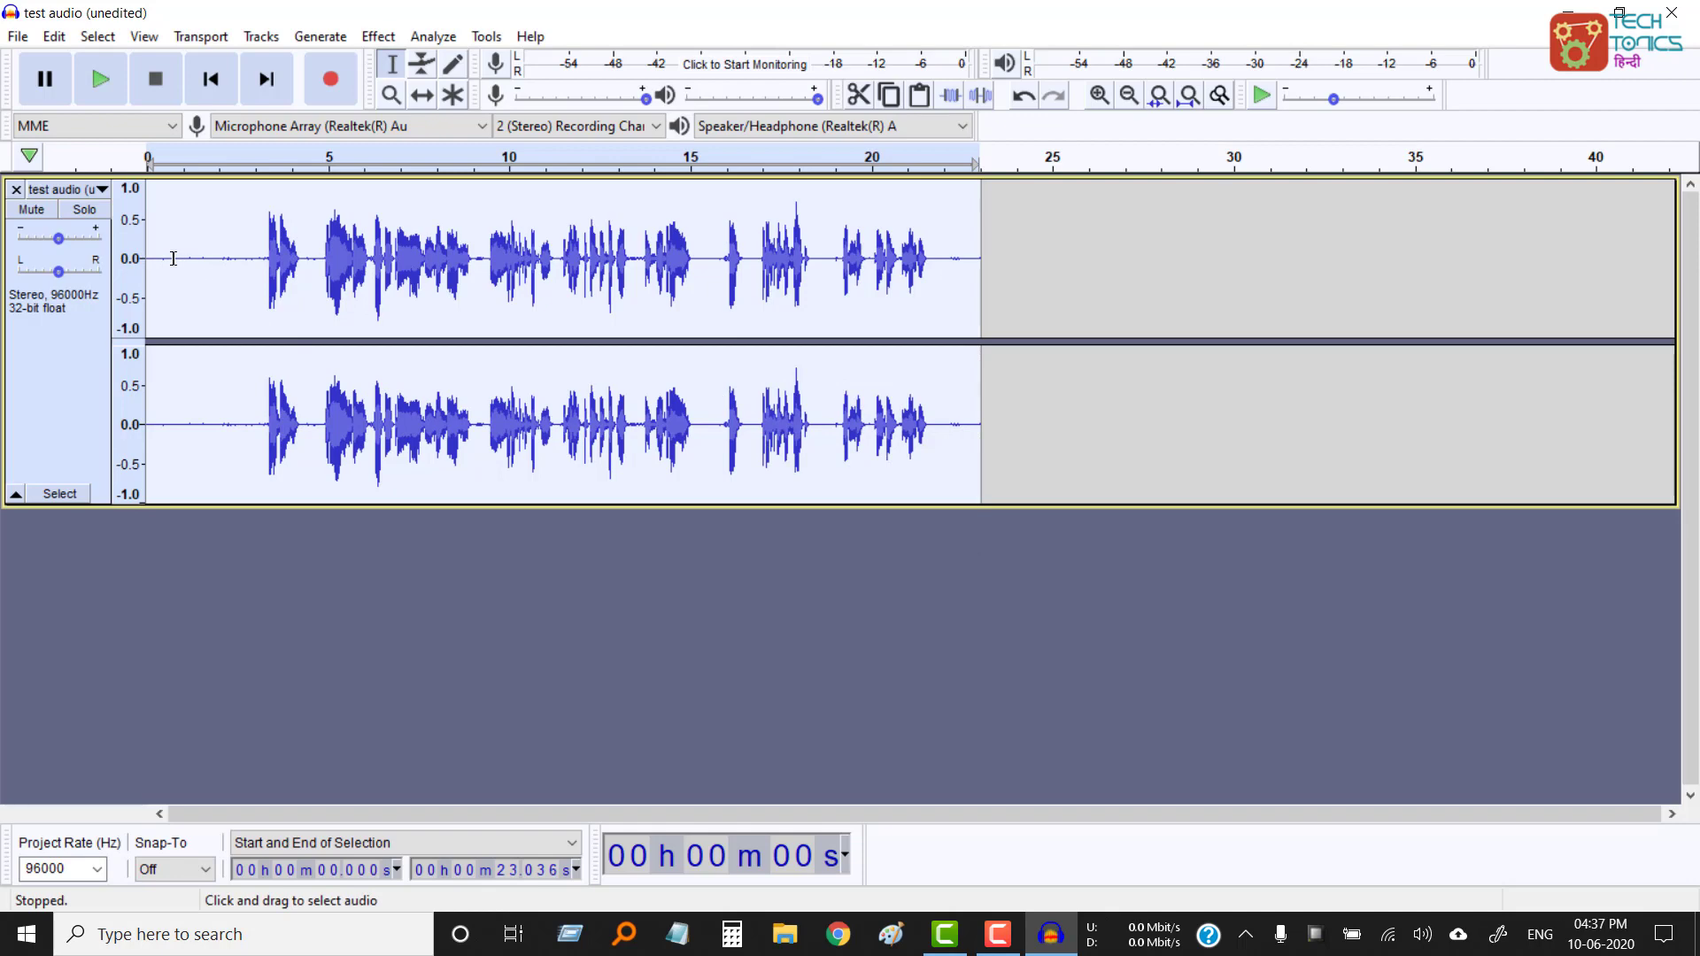
left_click(378, 36)
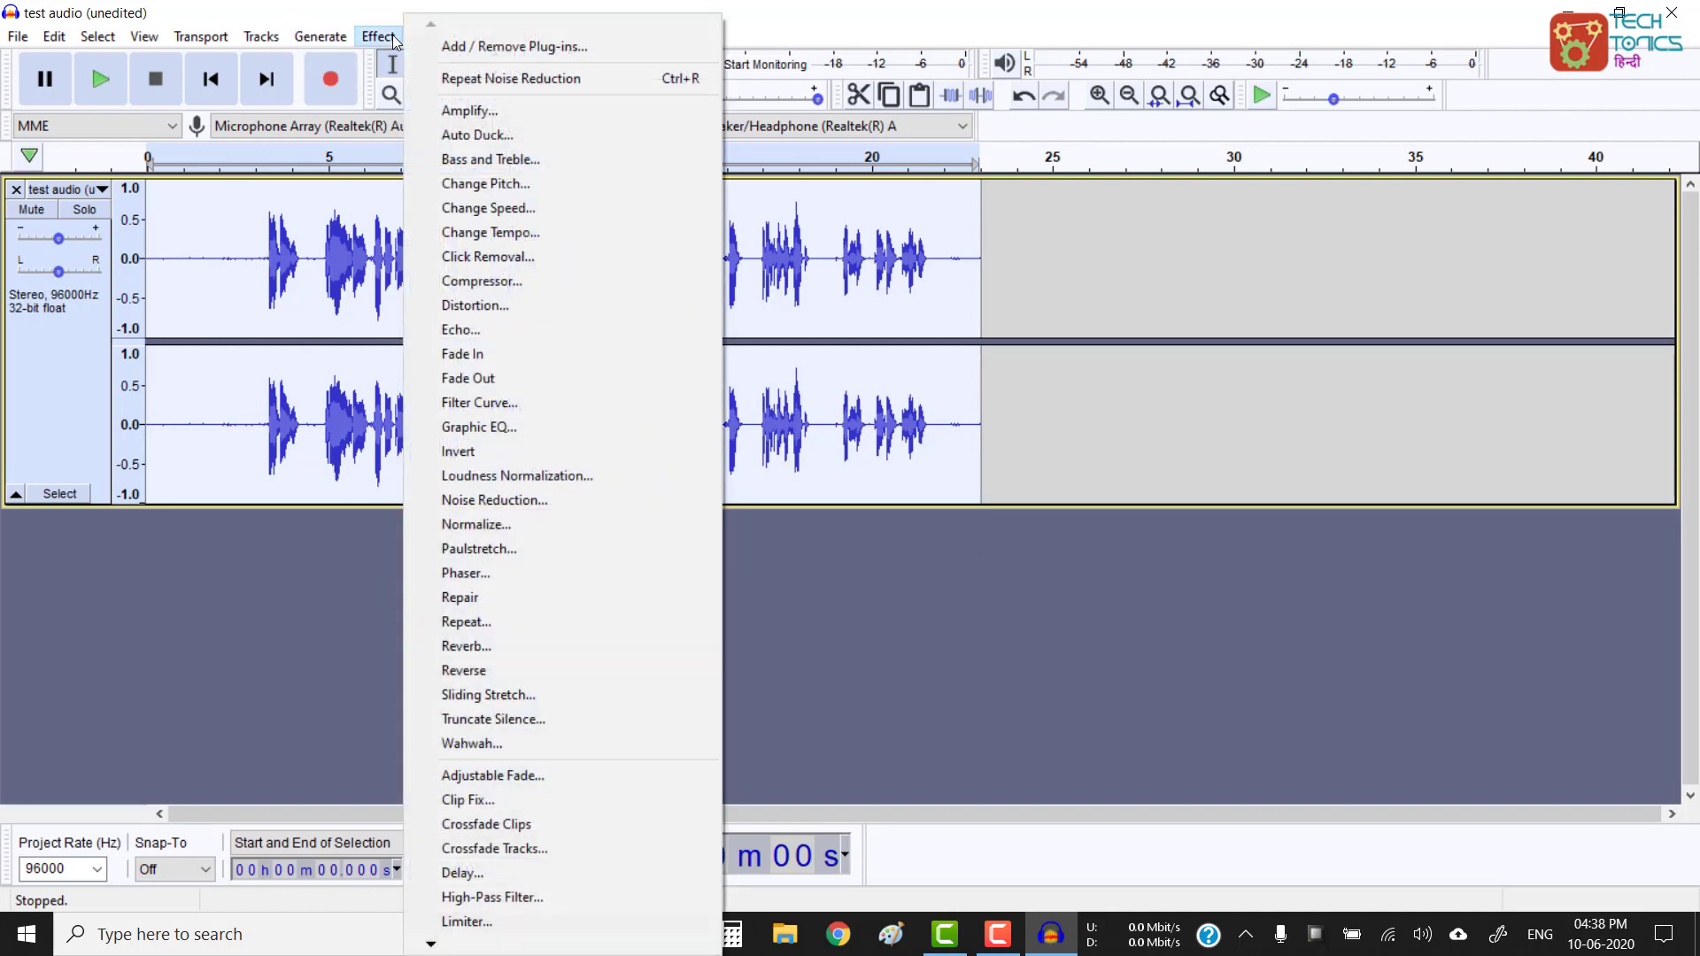
left_click(518, 500)
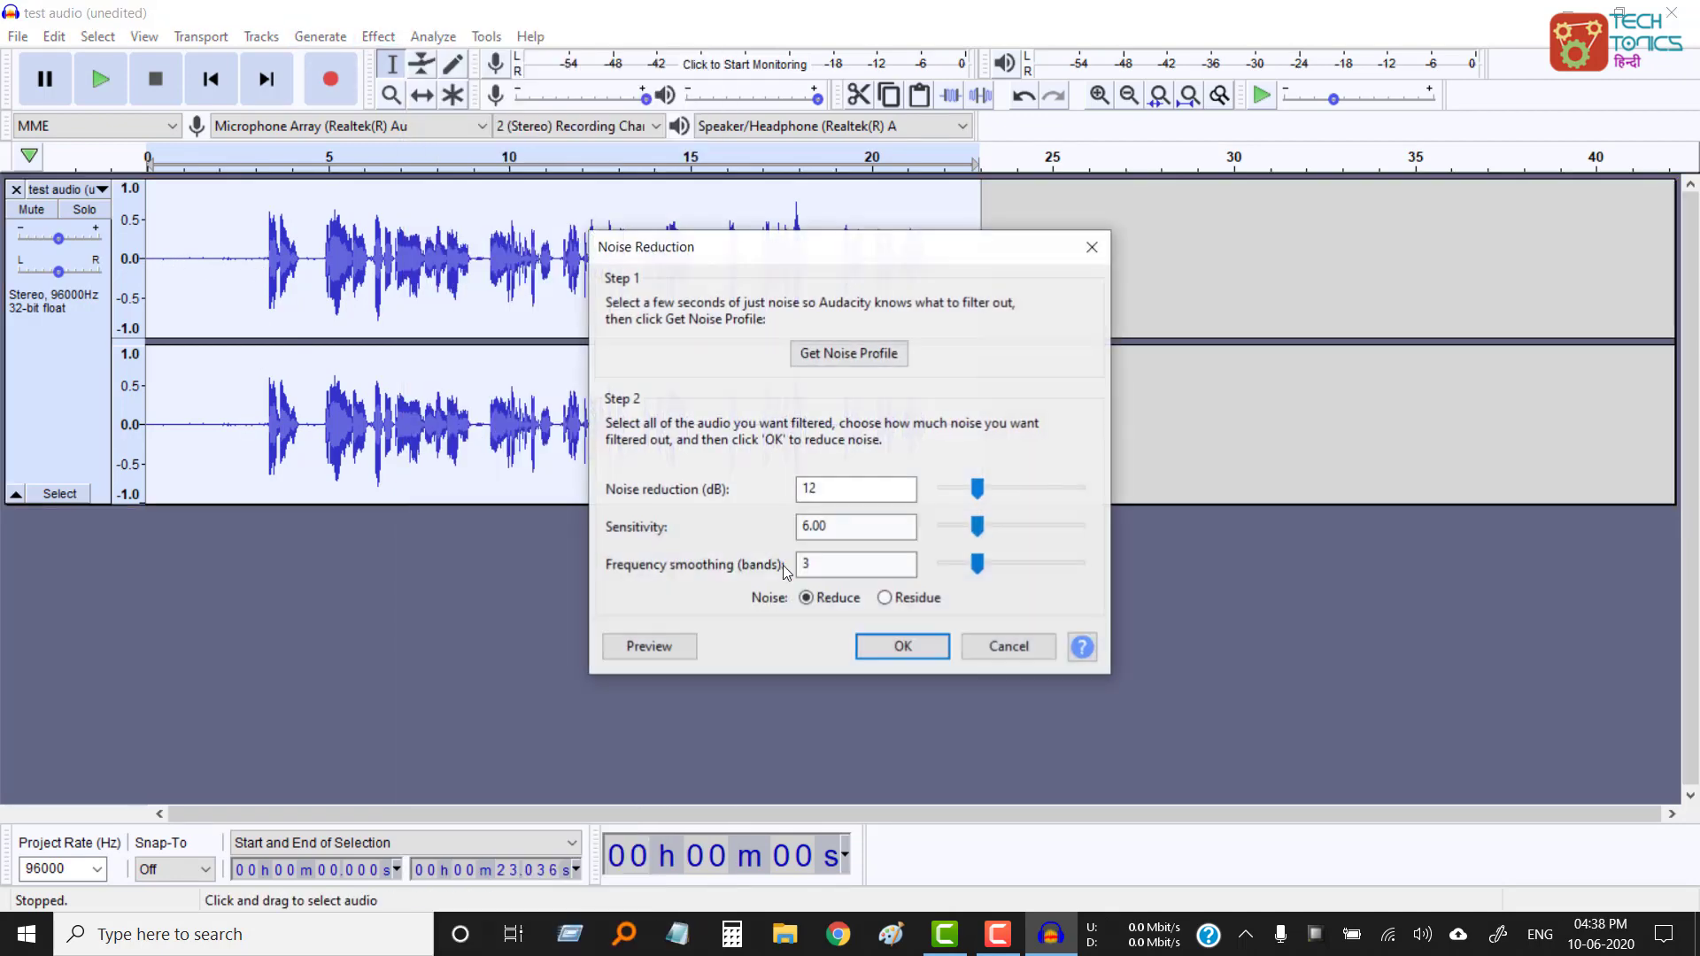
left_click(899, 645)
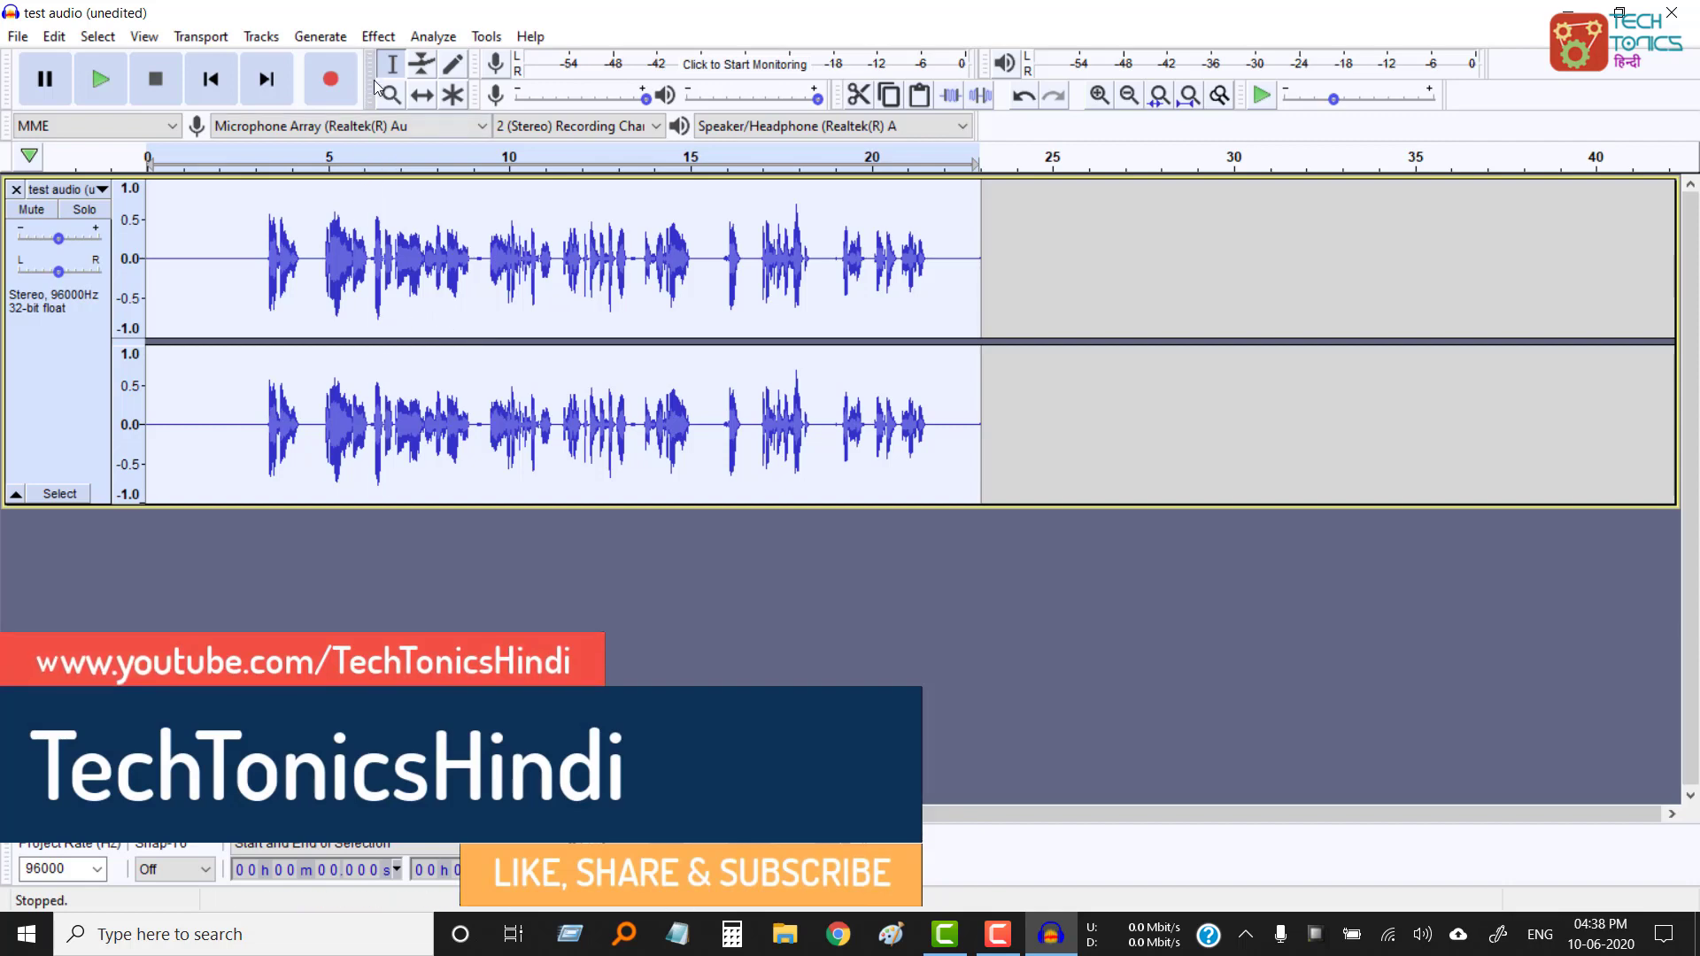
Apply the Compressor to the track with threshold -18 dB, noise floor -40 dB, ratio 2:1 and make-up gain enabled
left_click(379, 36)
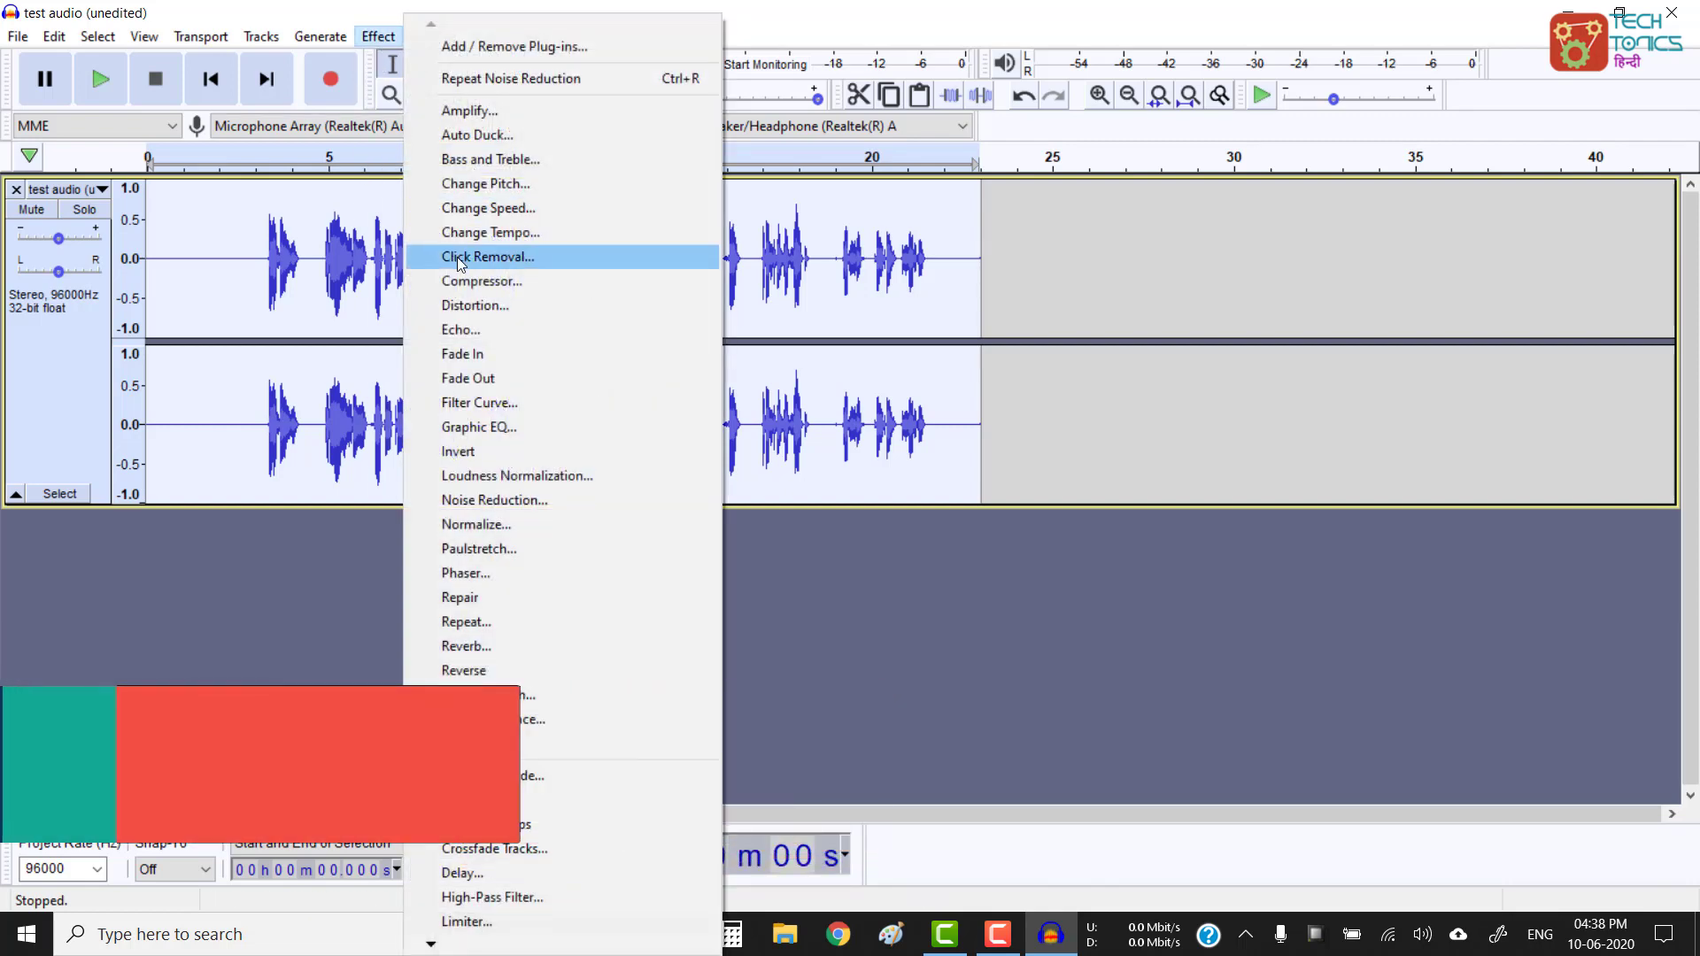
left_click(489, 285)
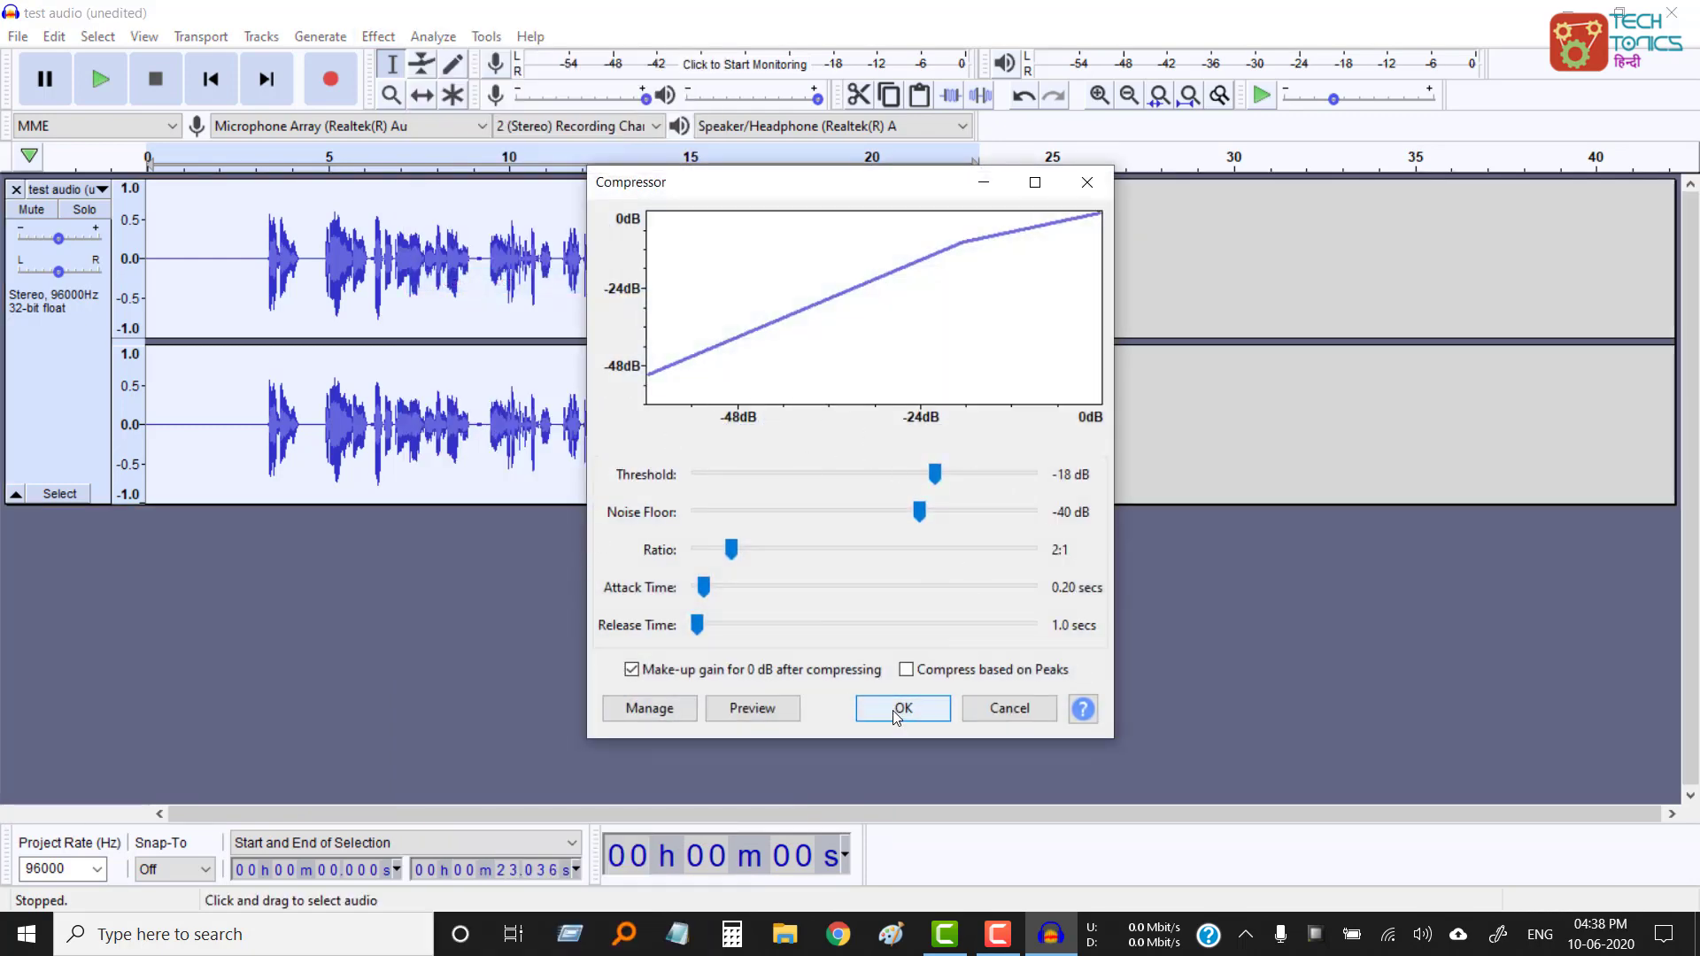
left_click(897, 714)
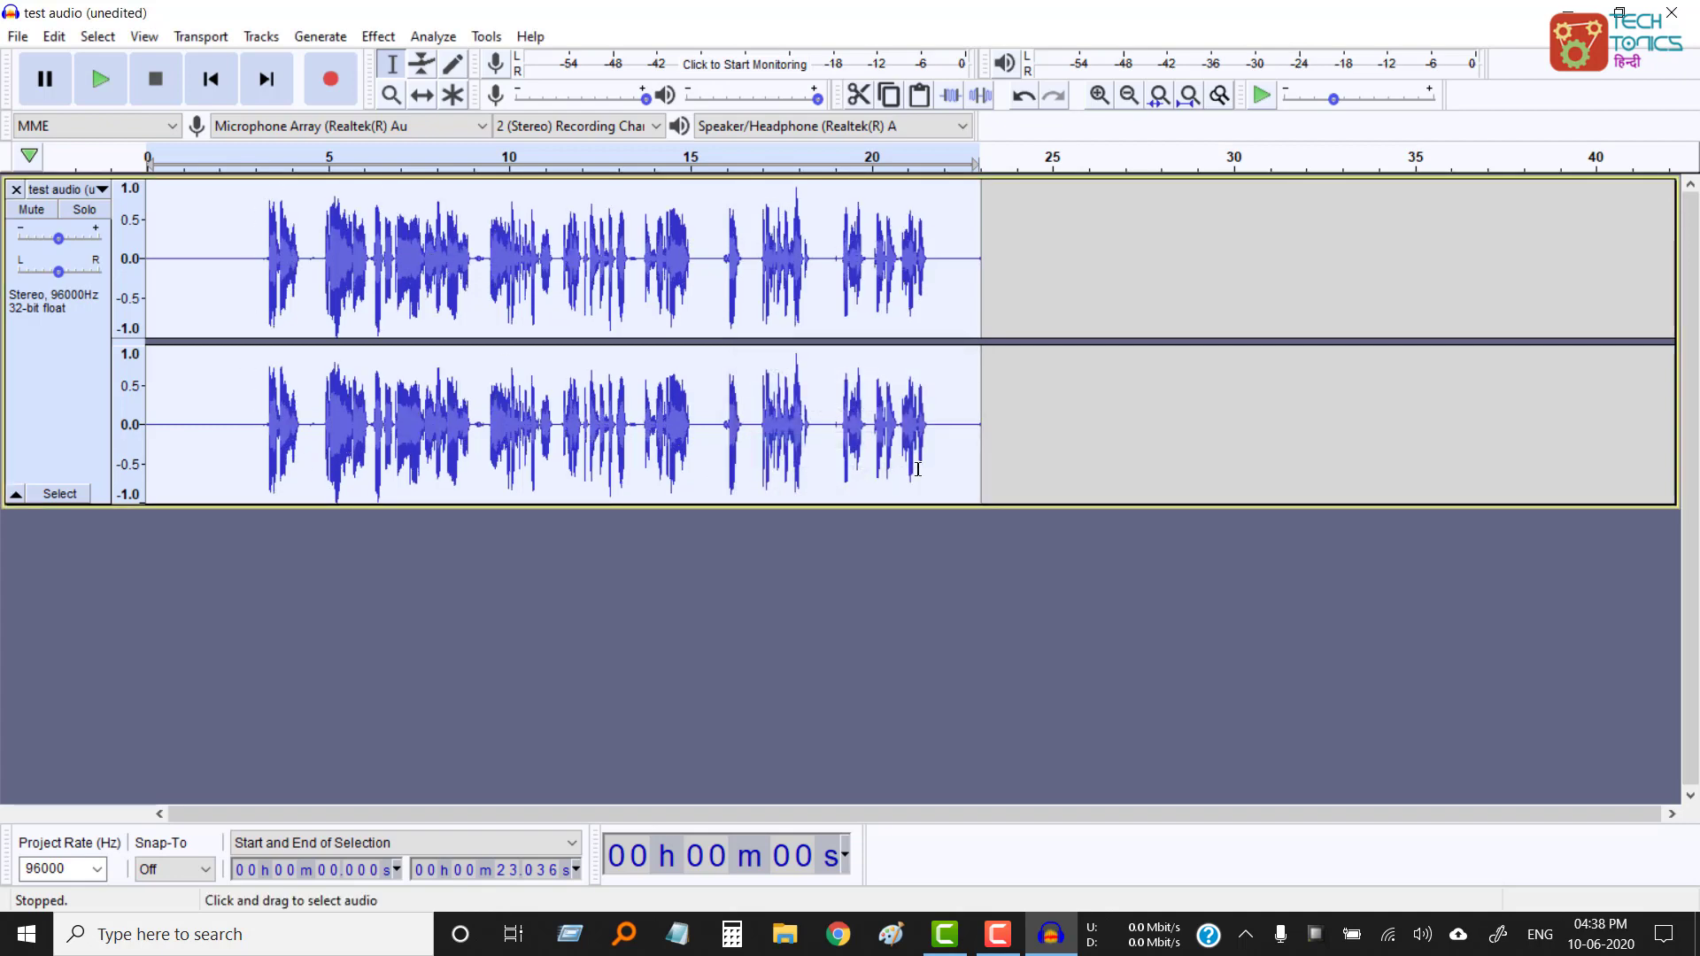
Apply the Bass Boost factory preset of the Filter Curve EQ to the whole track
left_click(379, 36)
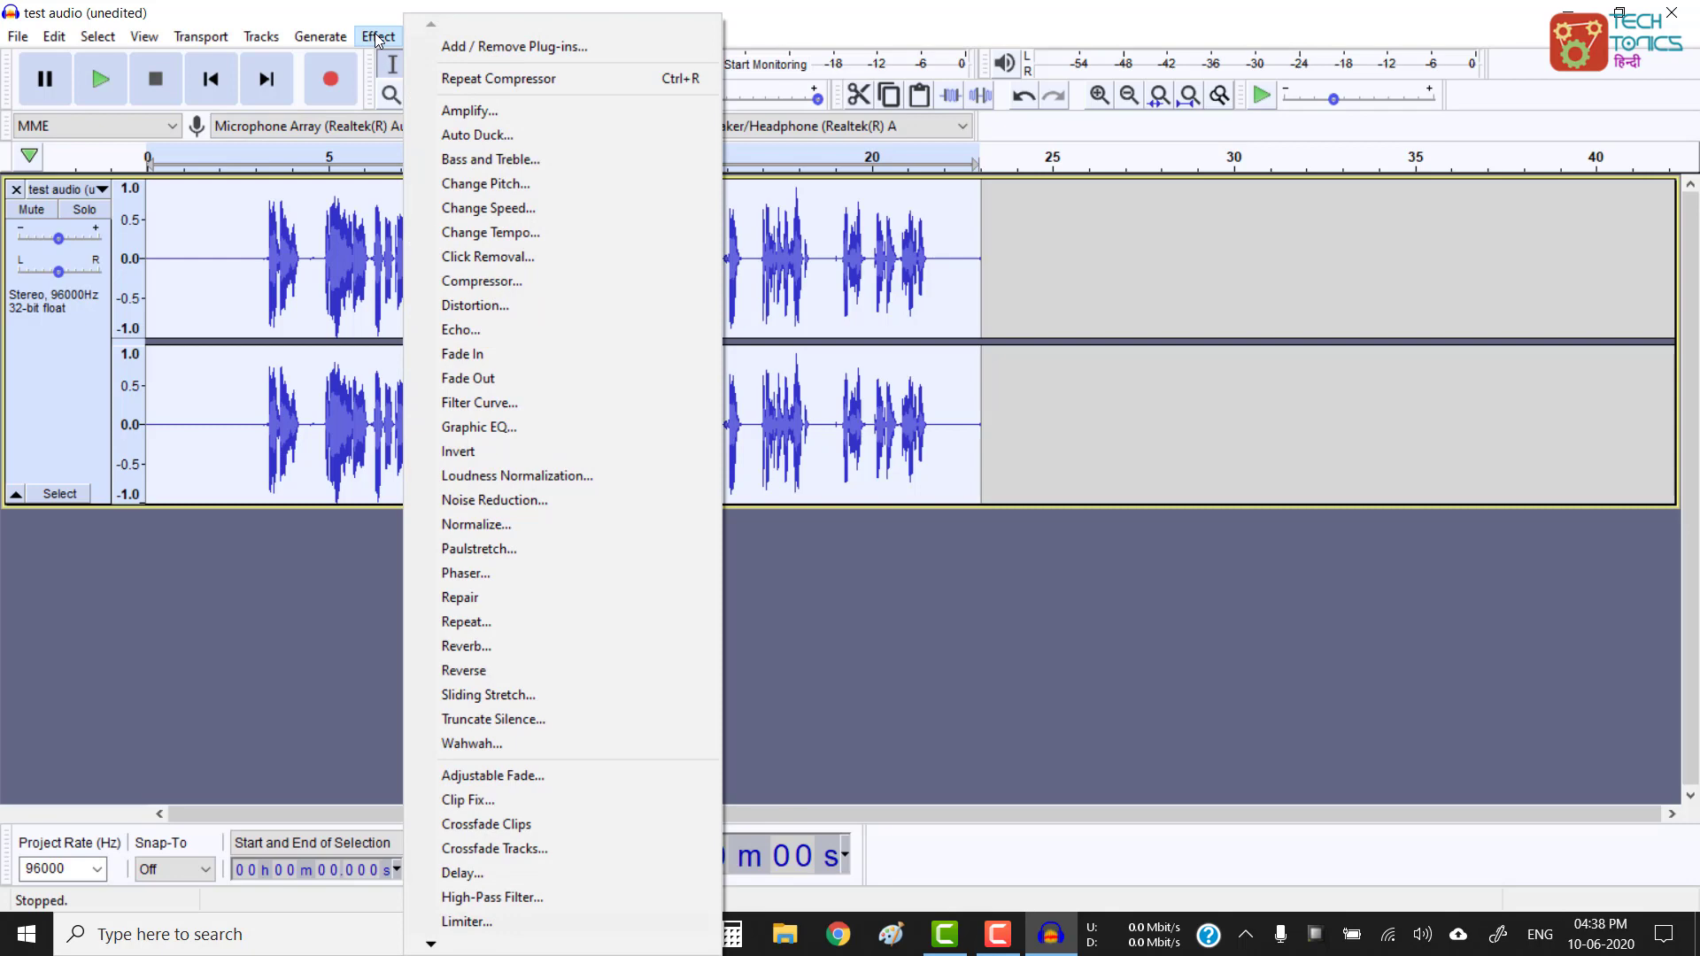
left_click(527, 400)
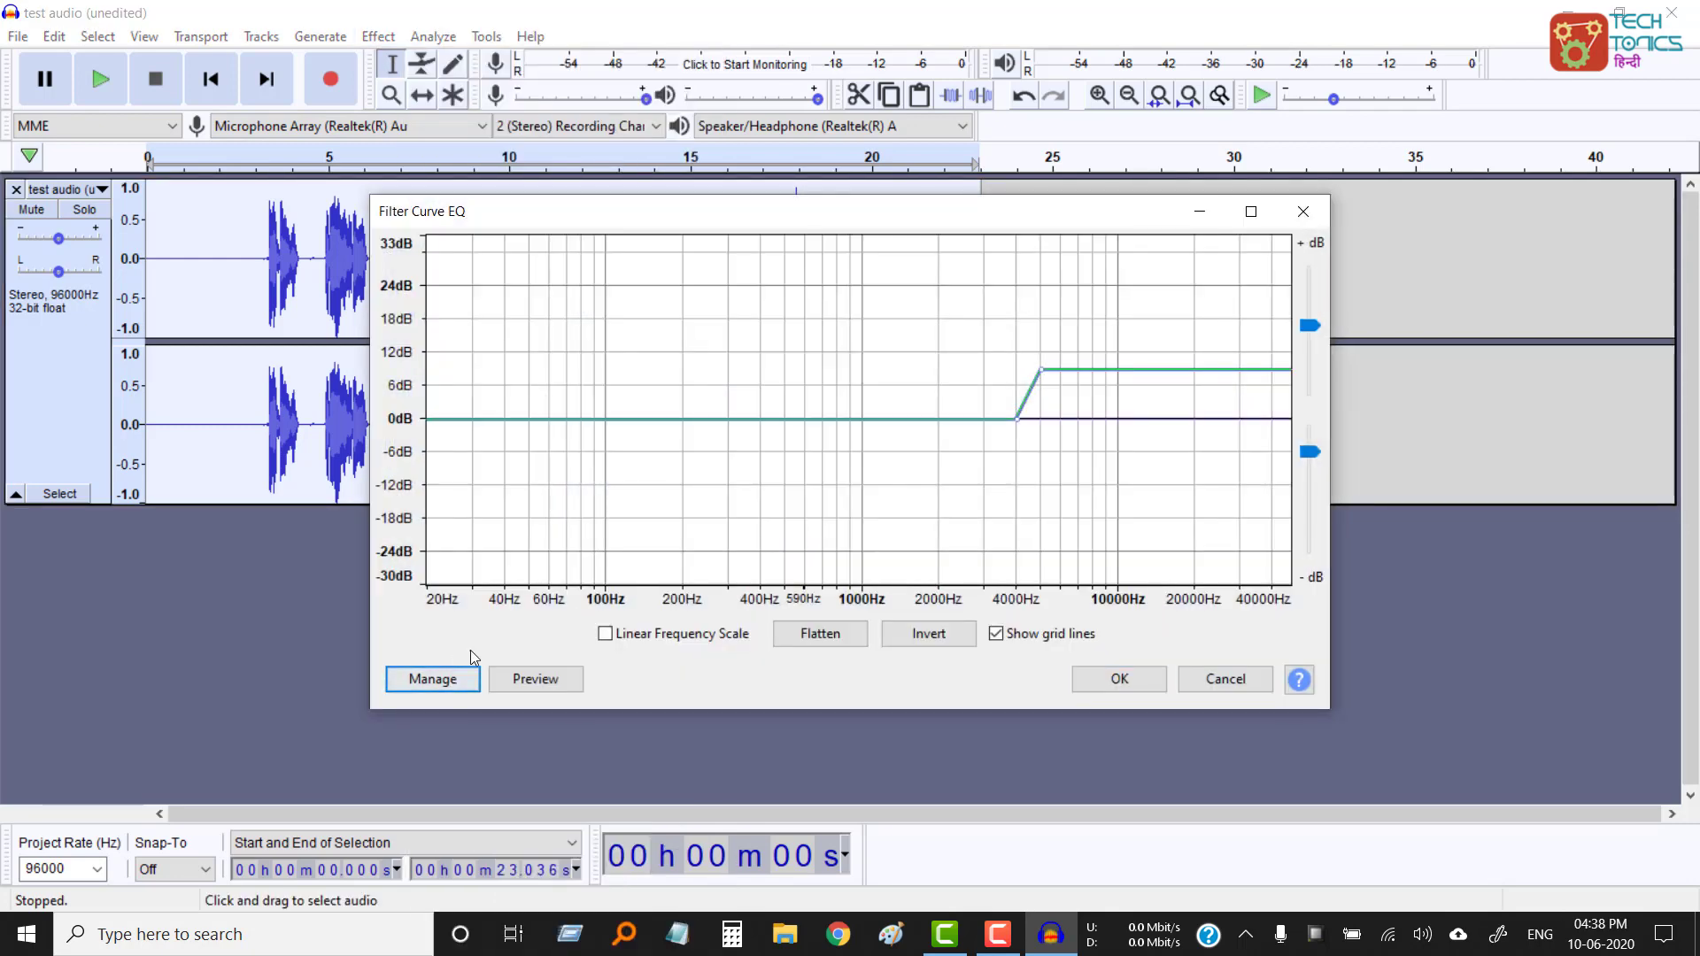
left_click(458, 678)
mouse_move(499, 560)
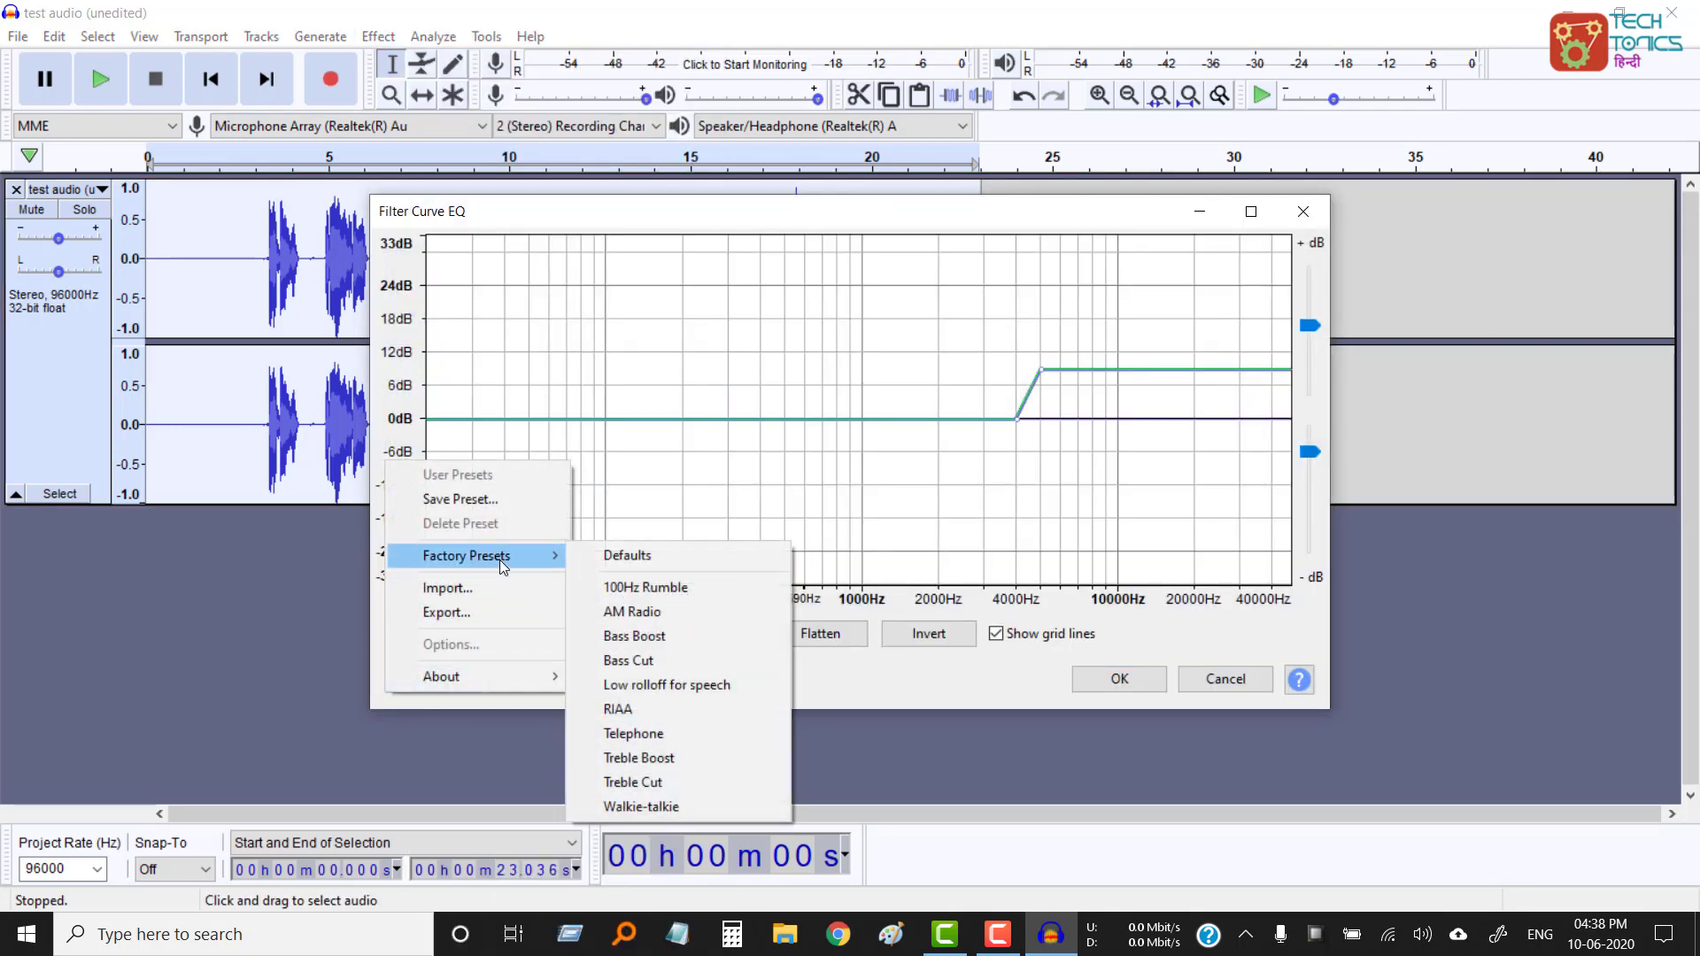
left_click(673, 638)
left_click(1112, 680)
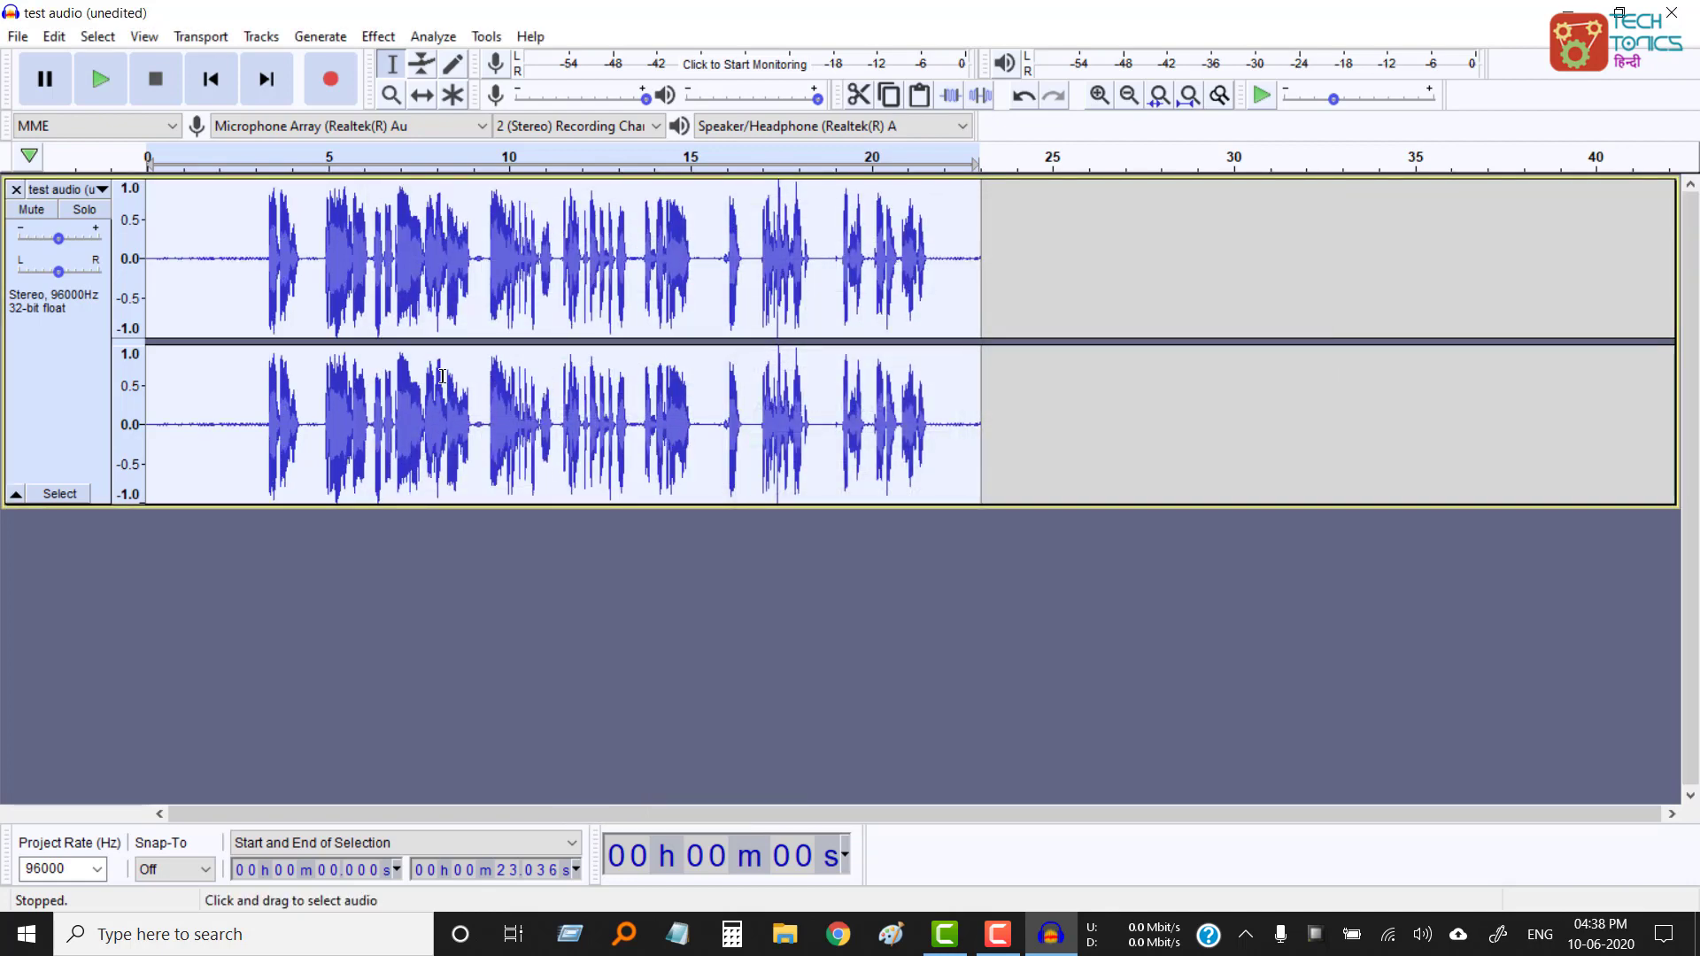
Apply the Treble Boost factory preset of the Filter Curve EQ to the whole track
left_click(381, 37)
left_click(512, 398)
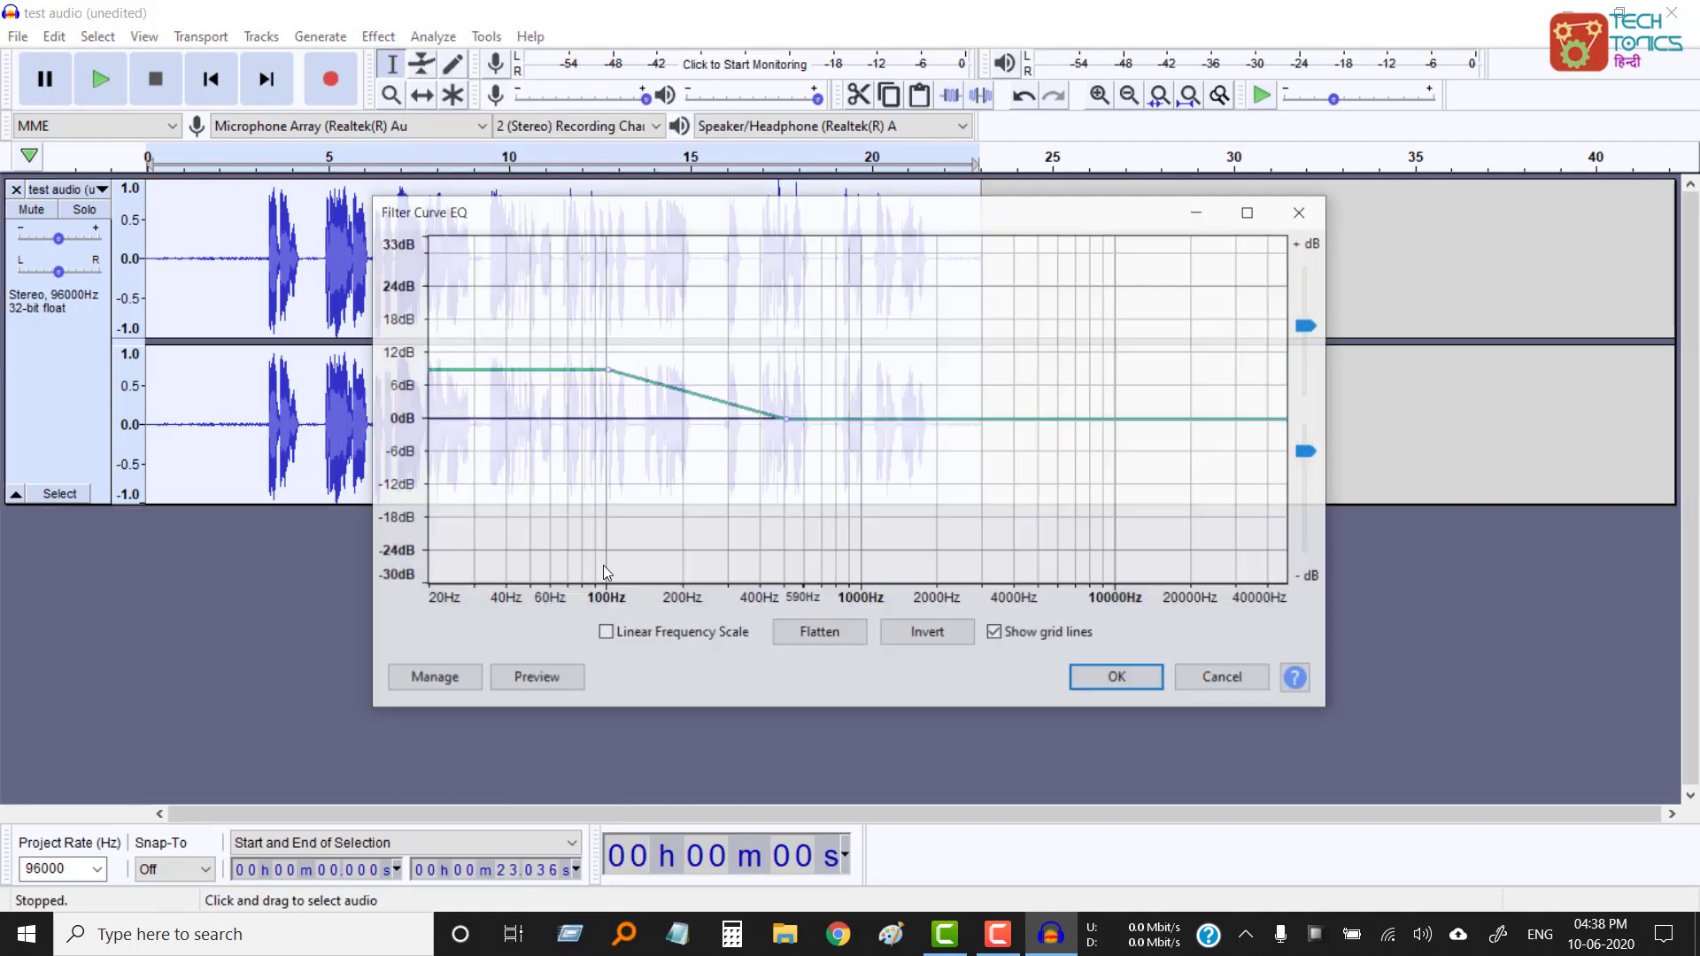
left_click(442, 676)
mouse_move(477, 567)
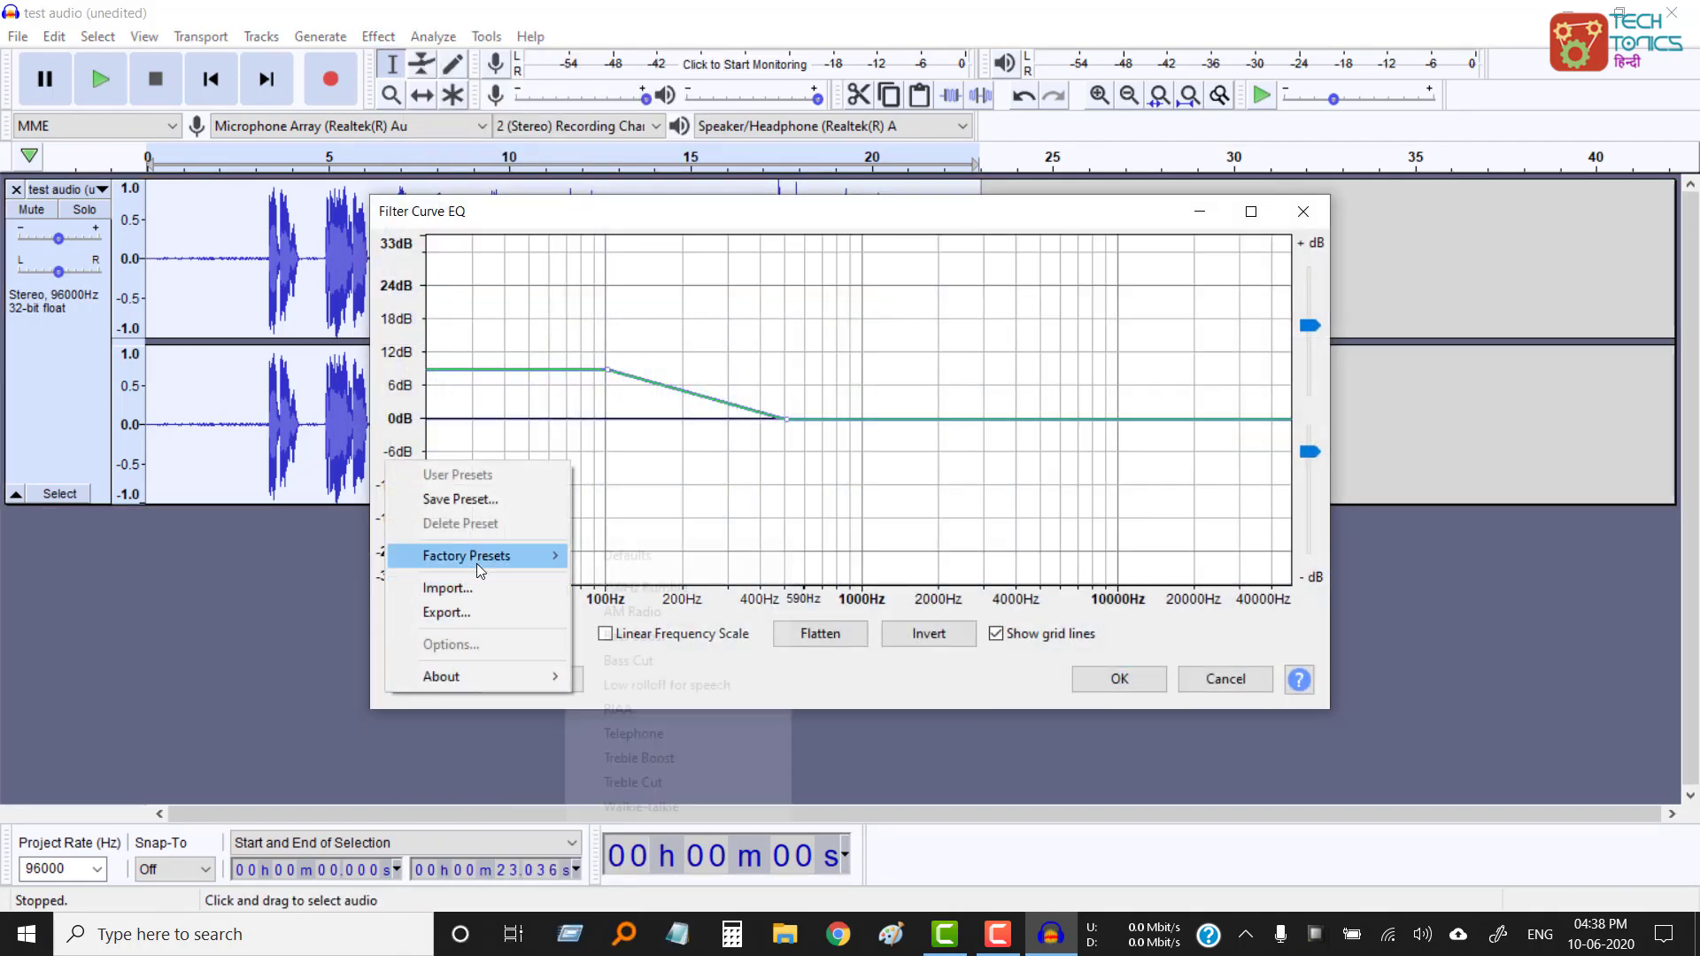
left_click(725, 758)
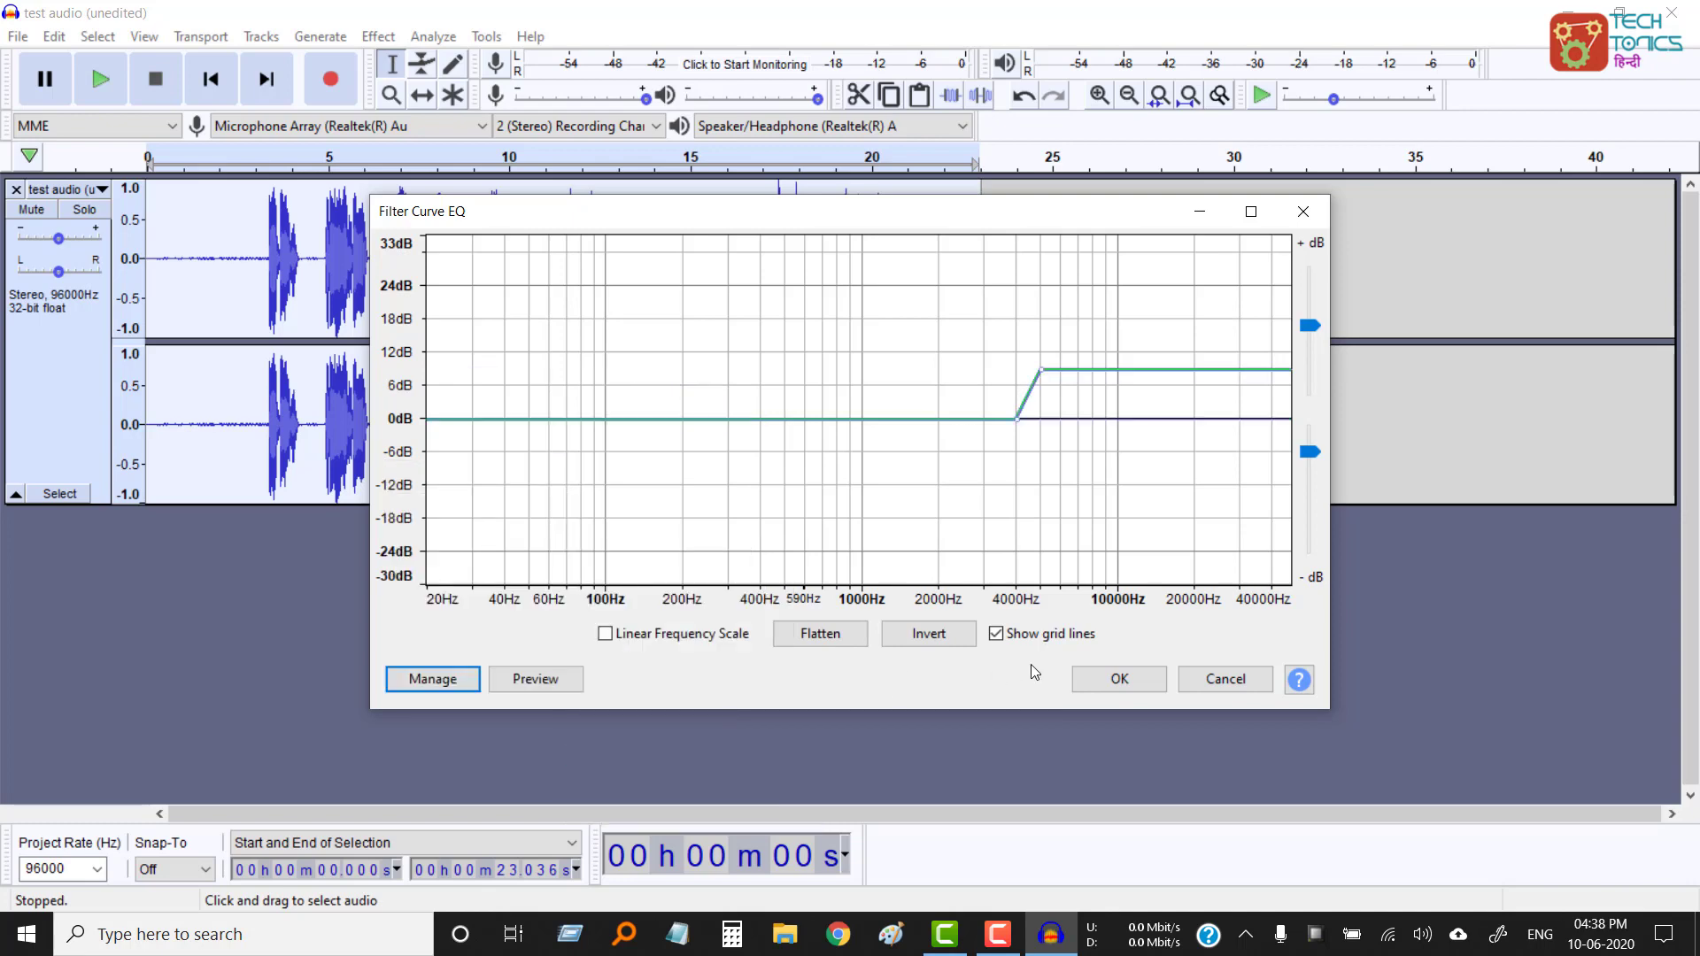
left_click(1118, 678)
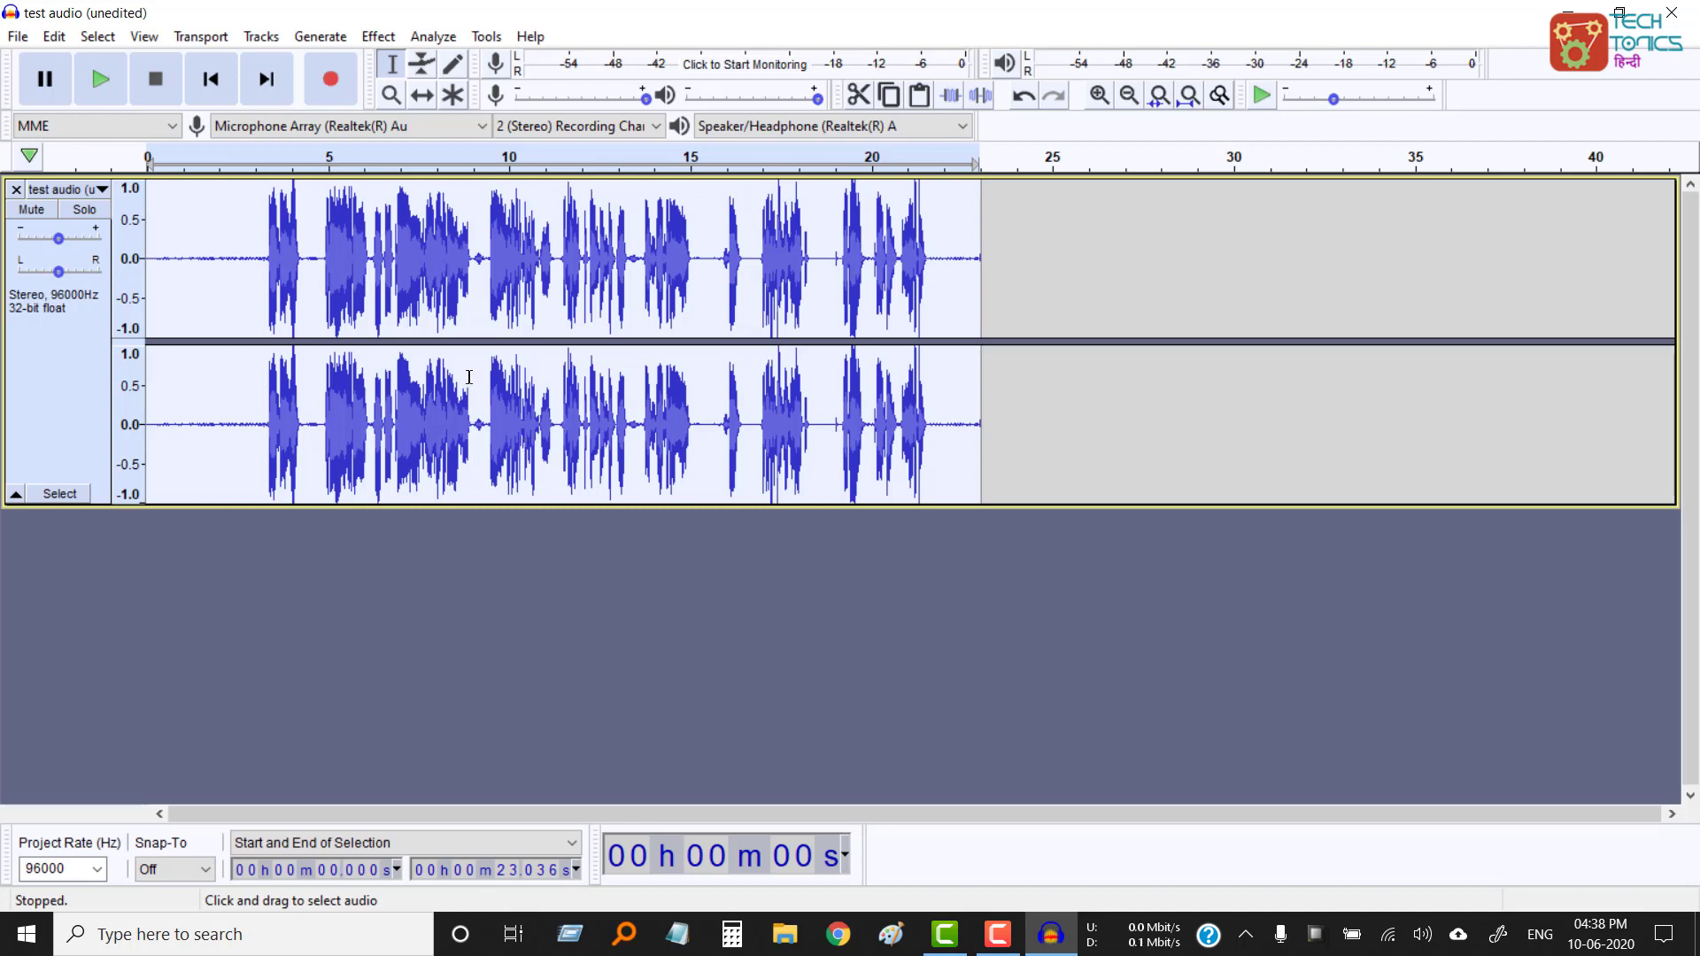
Normalize the track to a peak amplitude of -1.0 dB with DC offset removal enabled
left_click(378, 36)
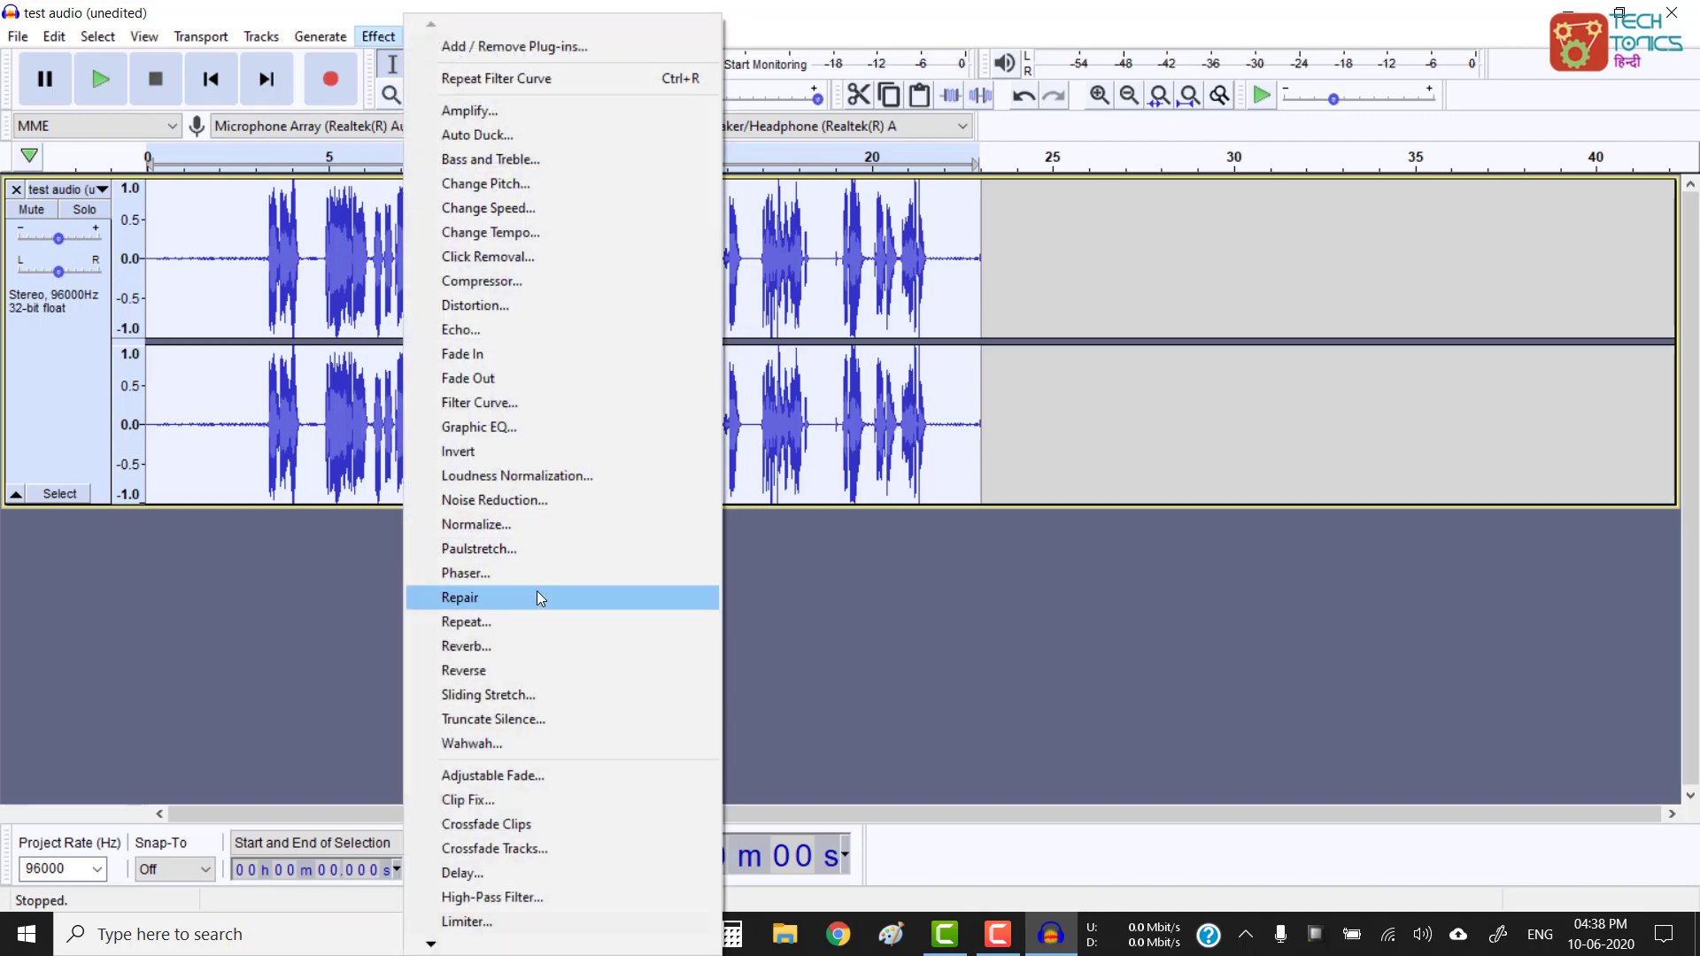
left_click(510, 524)
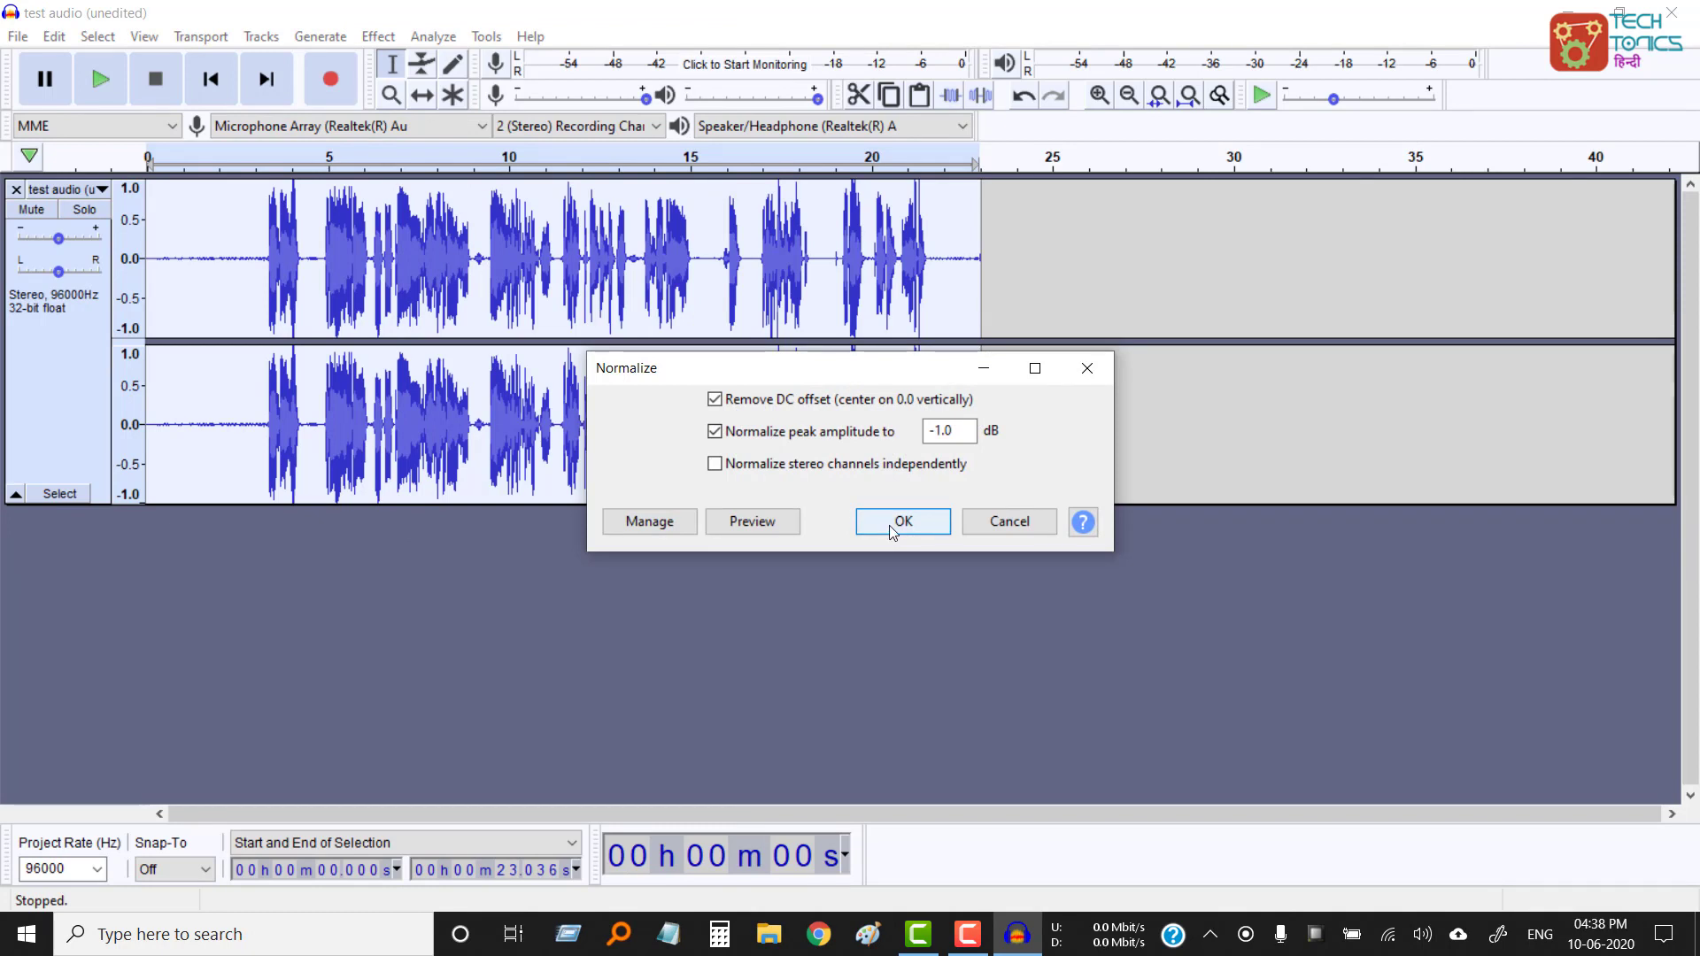
left_click(889, 525)
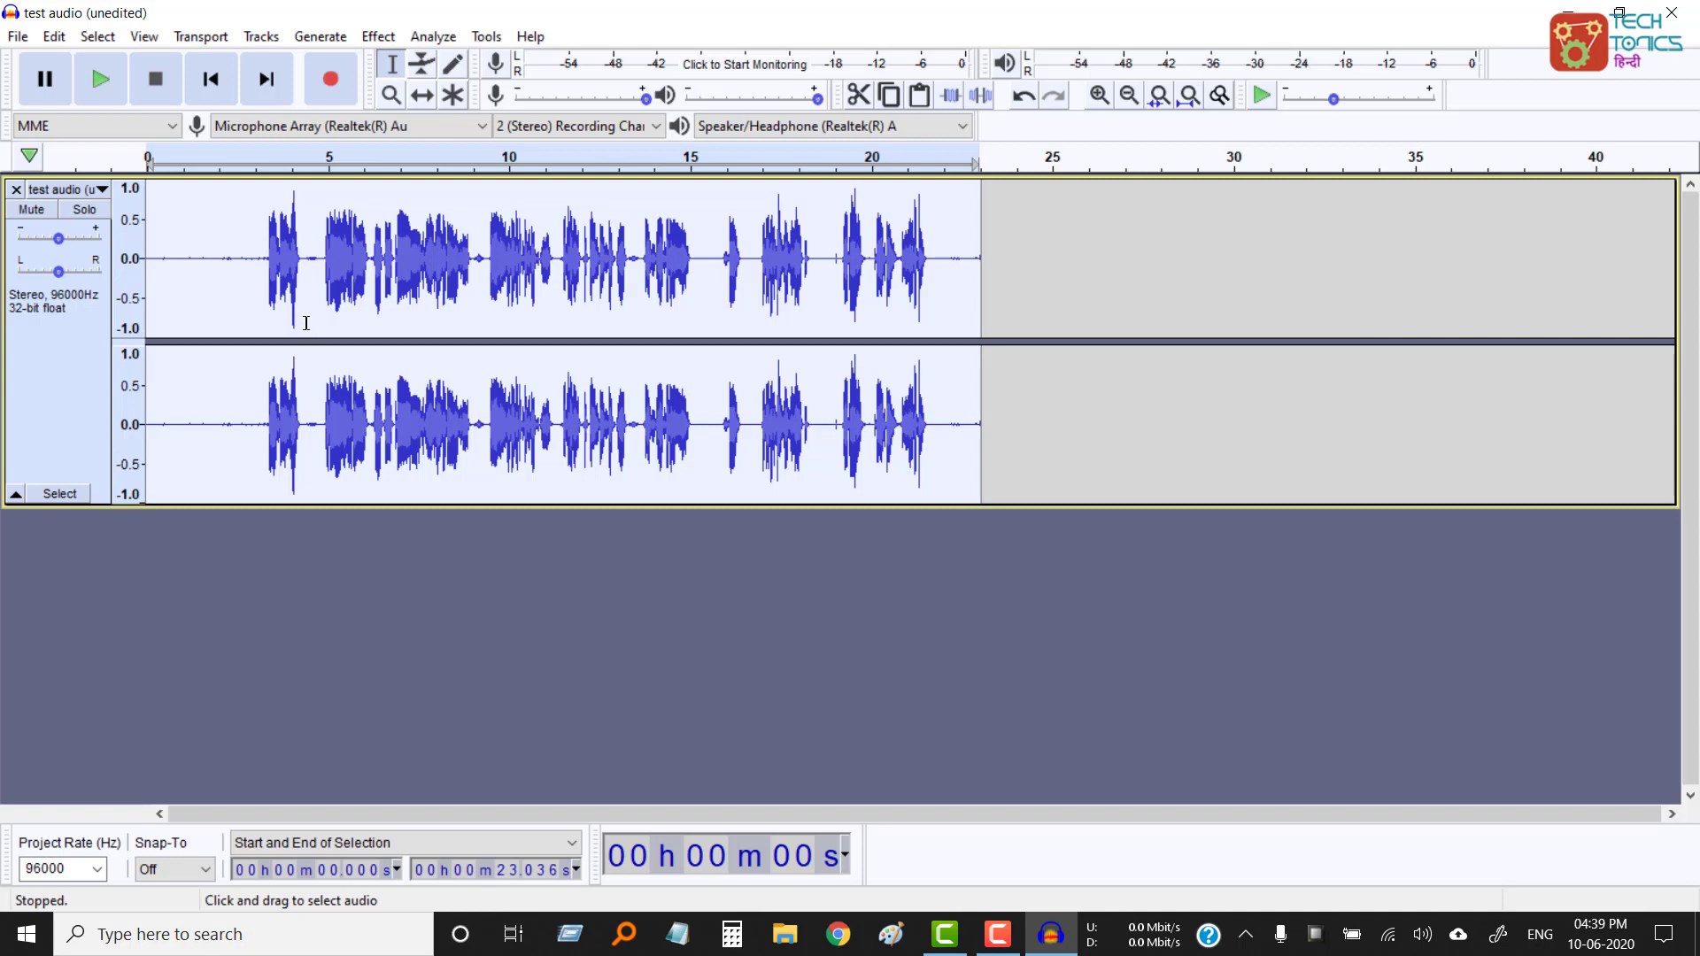
Export the audio to the Desktop as "test audio" in WAV (Microsoft) format with Signed 16-bit PCM encoding
left_click(11, 41)
mouse_move(76, 202)
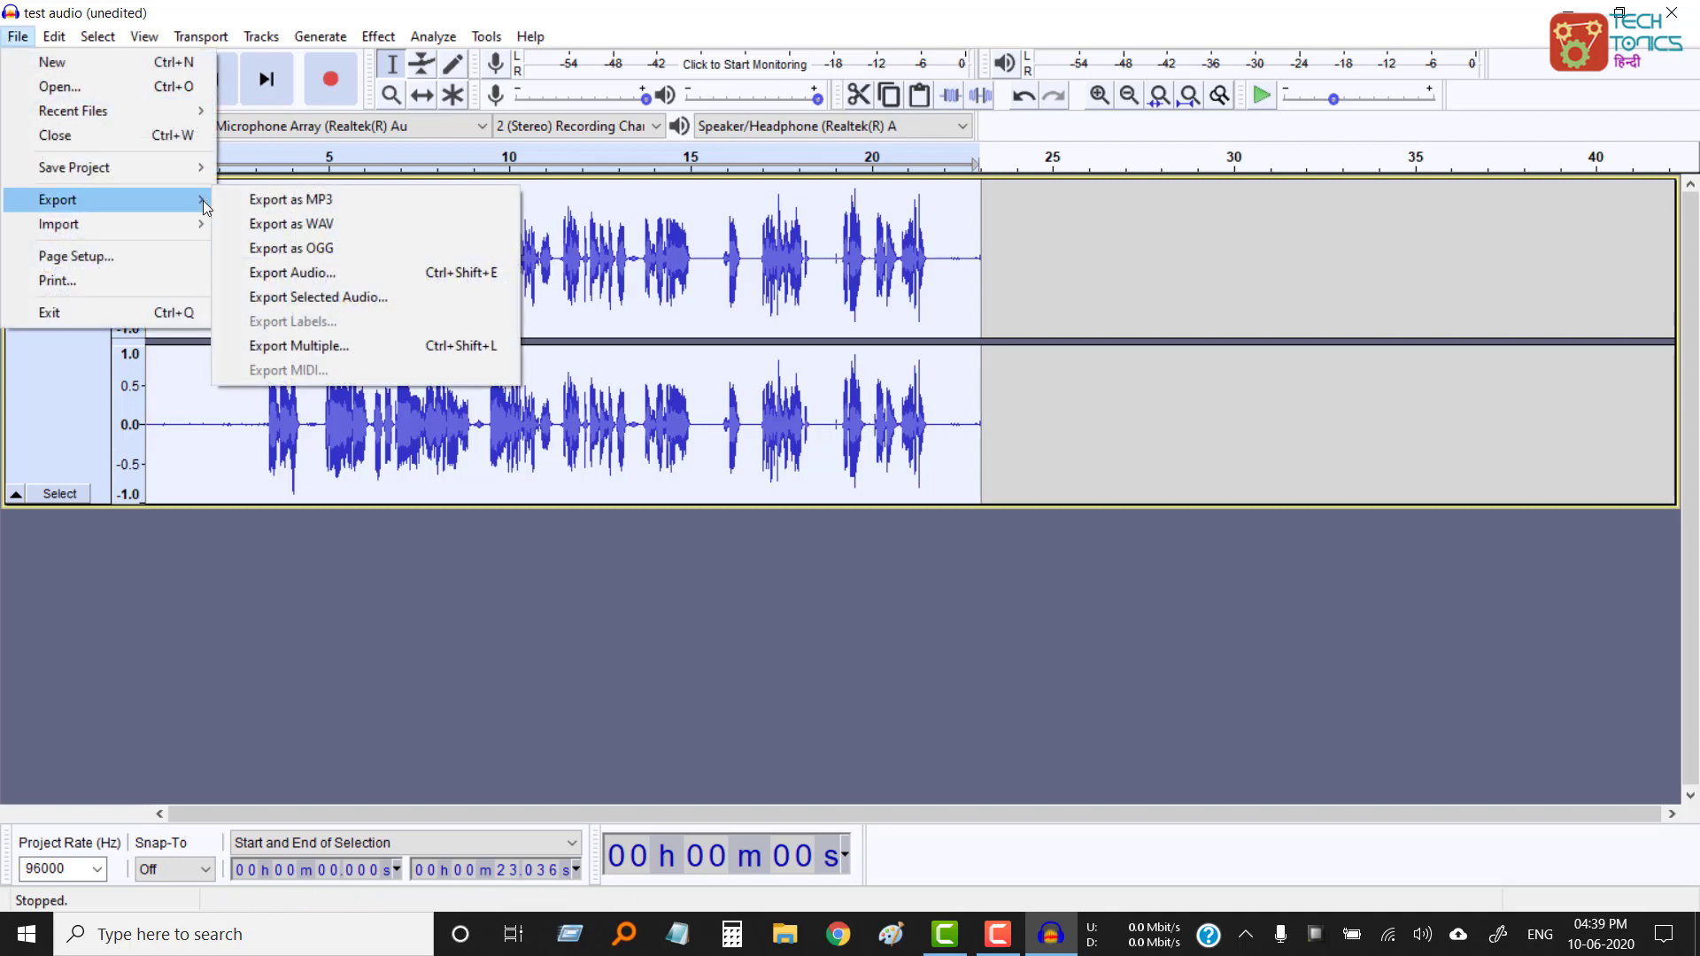
left_click(306, 274)
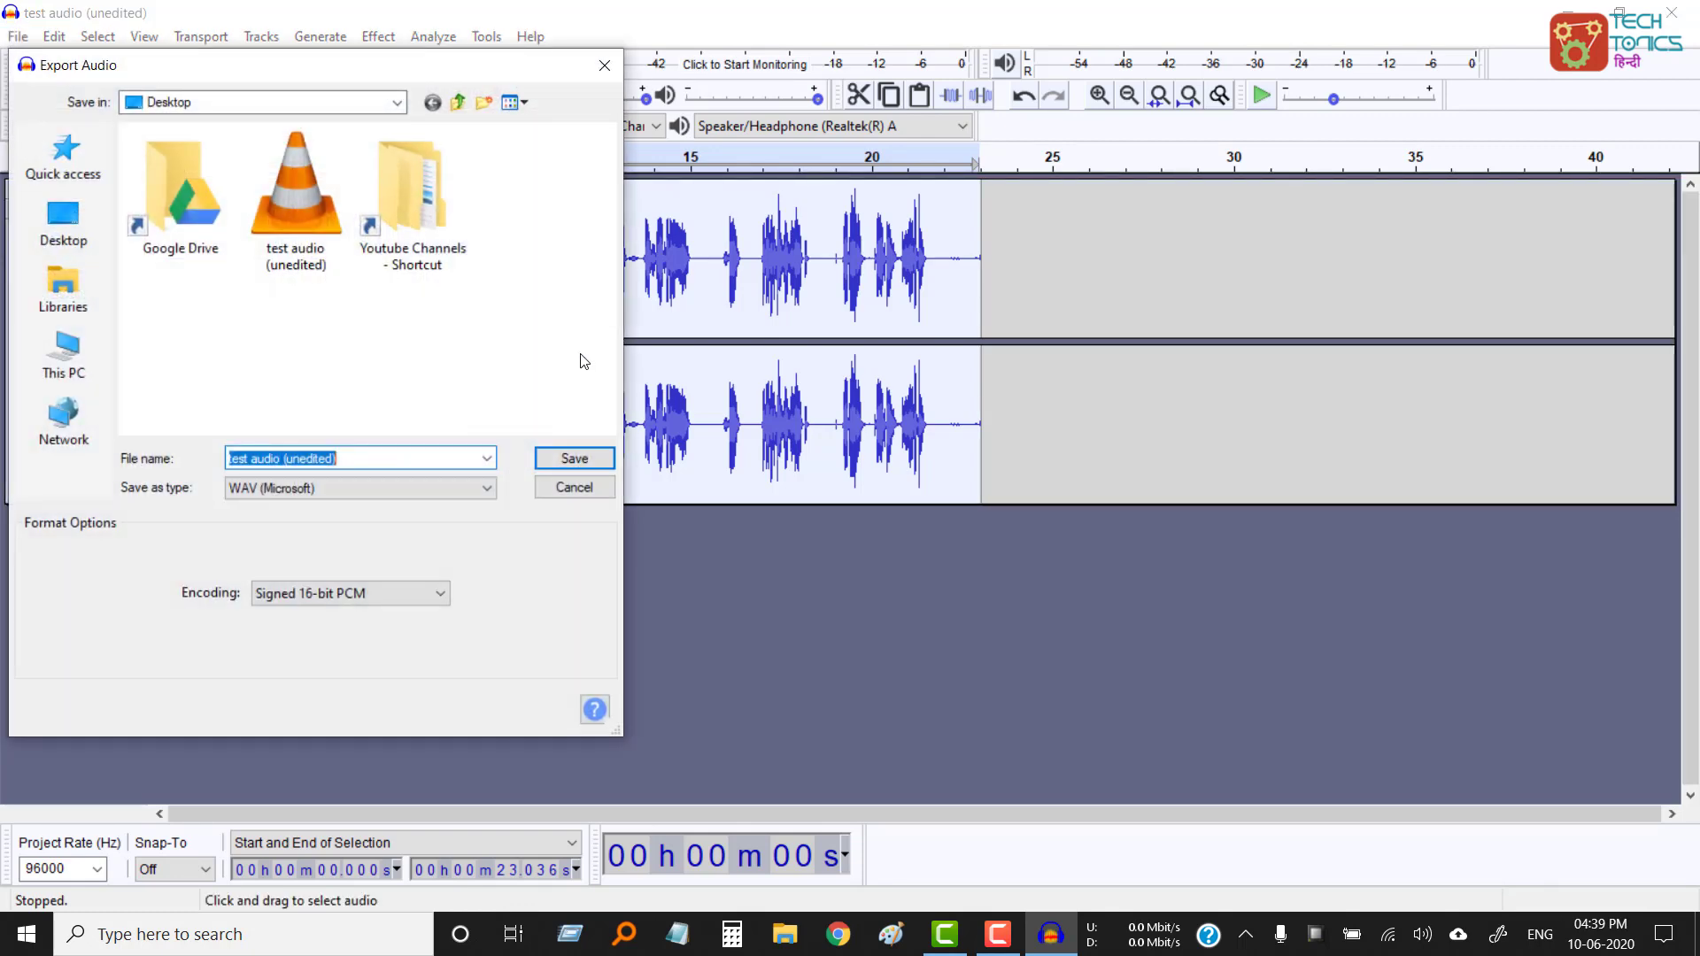
left_click(289, 460)
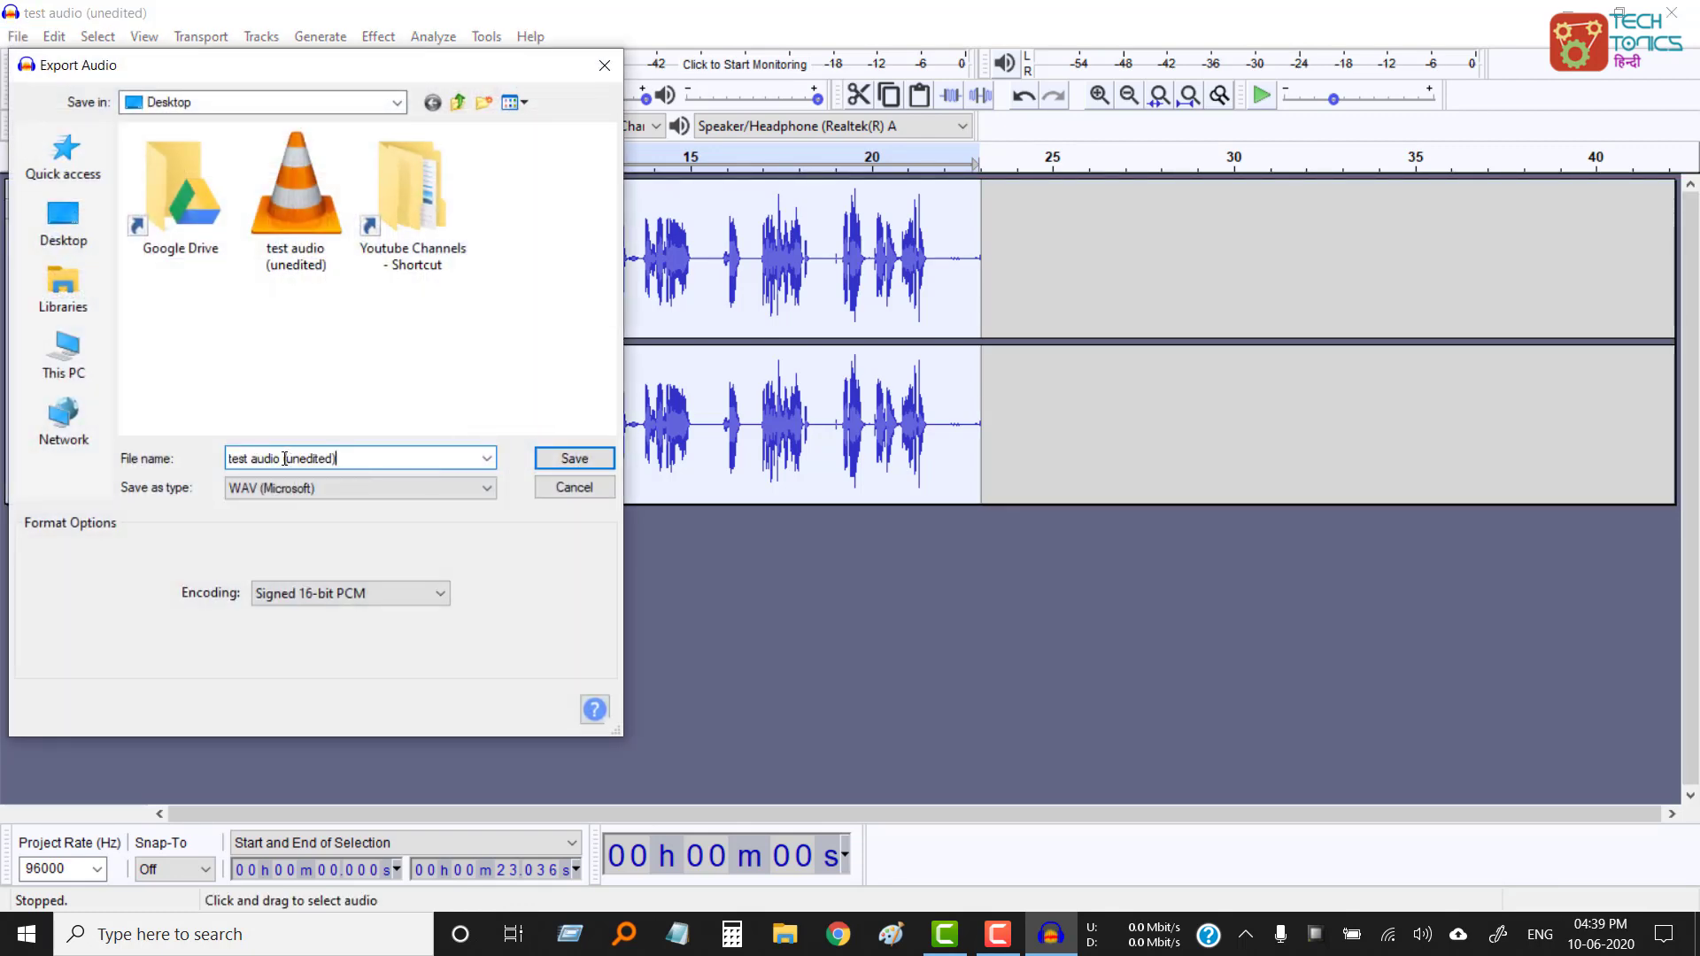
left_click_drag(284, 459, 334, 459)
key("BackSpace")
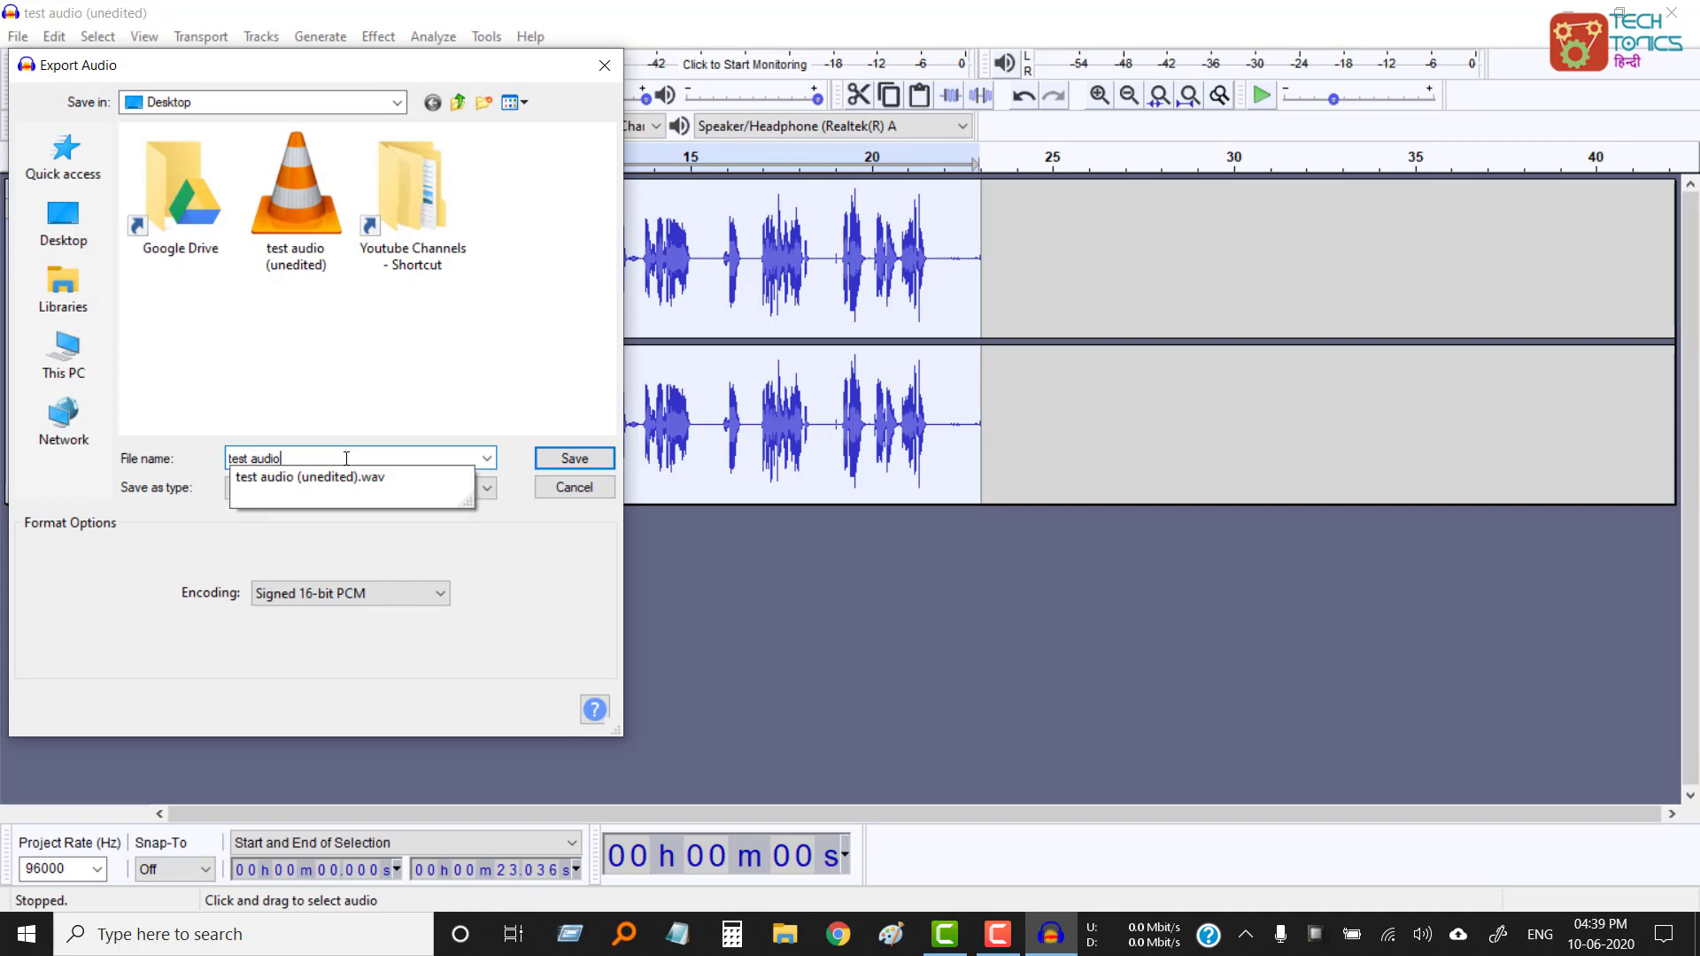
left_click(523, 588)
left_click(321, 496)
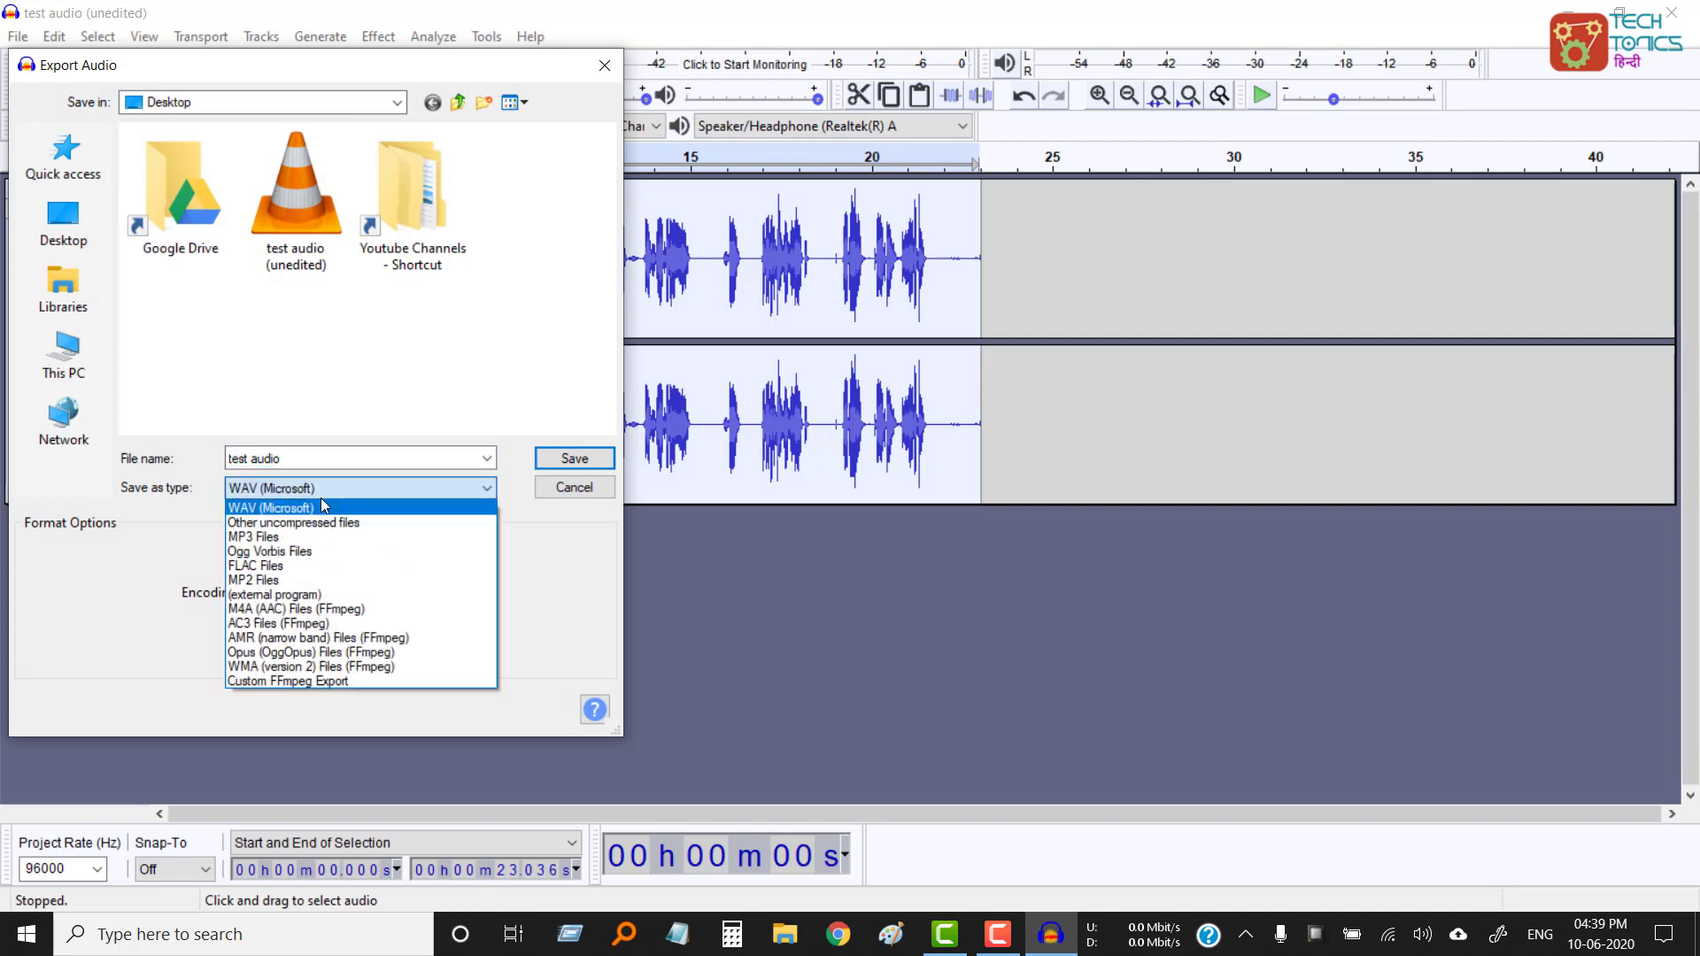
left_click(537, 581)
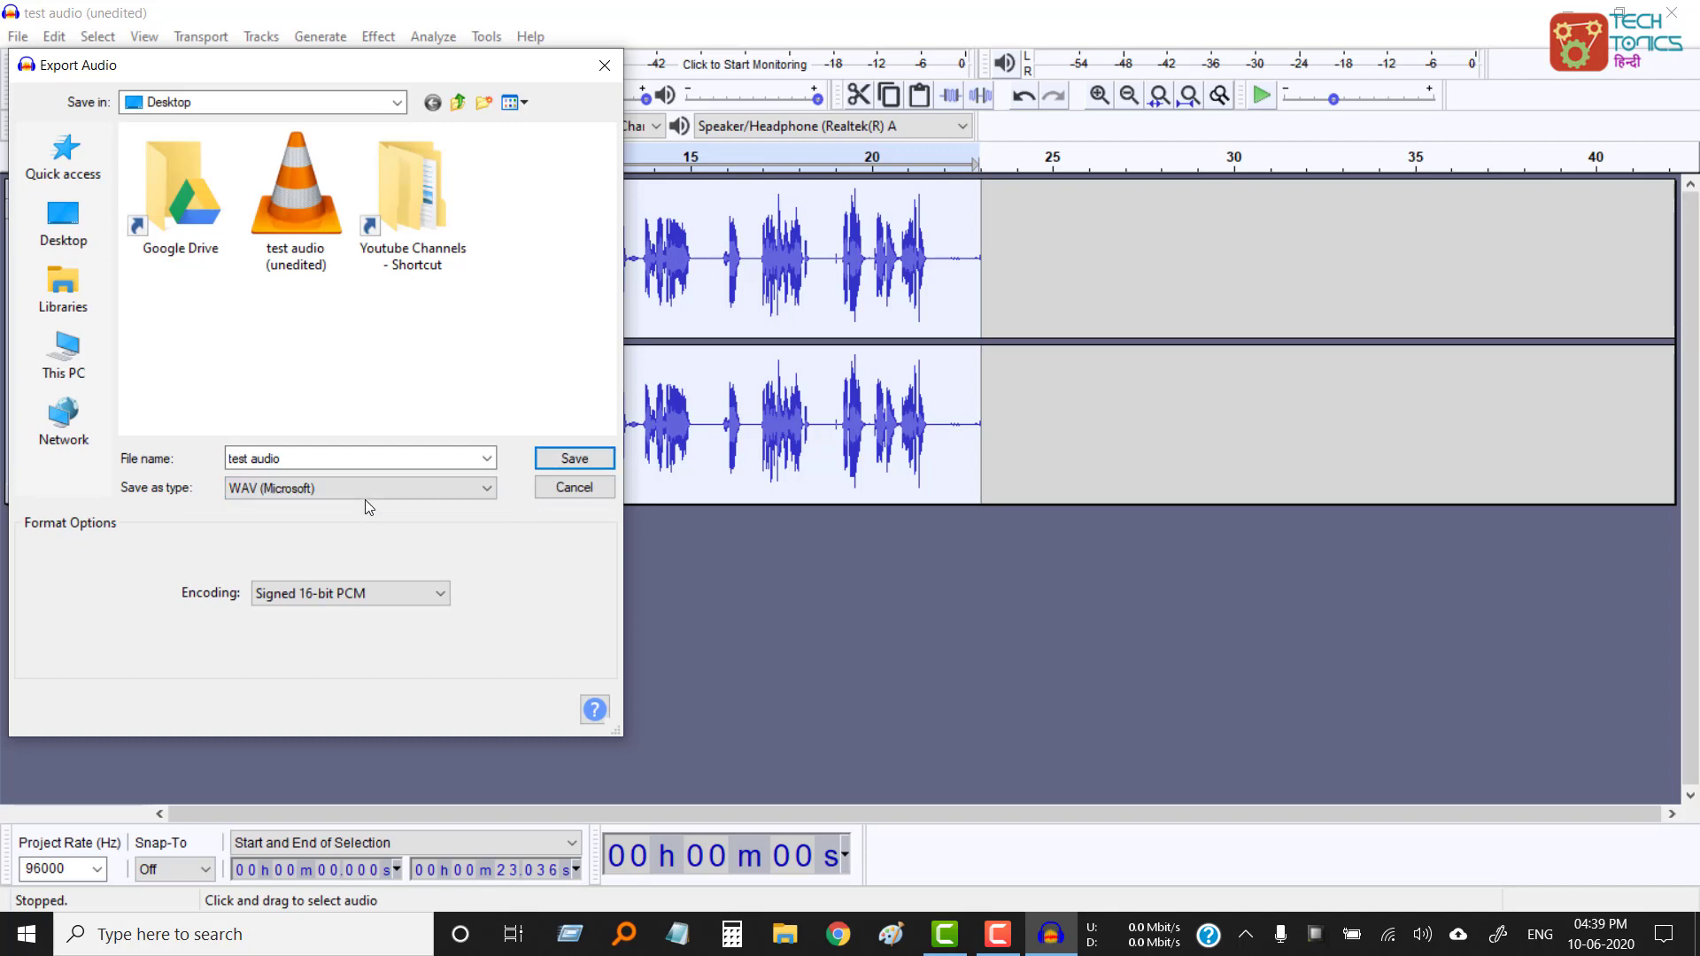
left_click(573, 458)
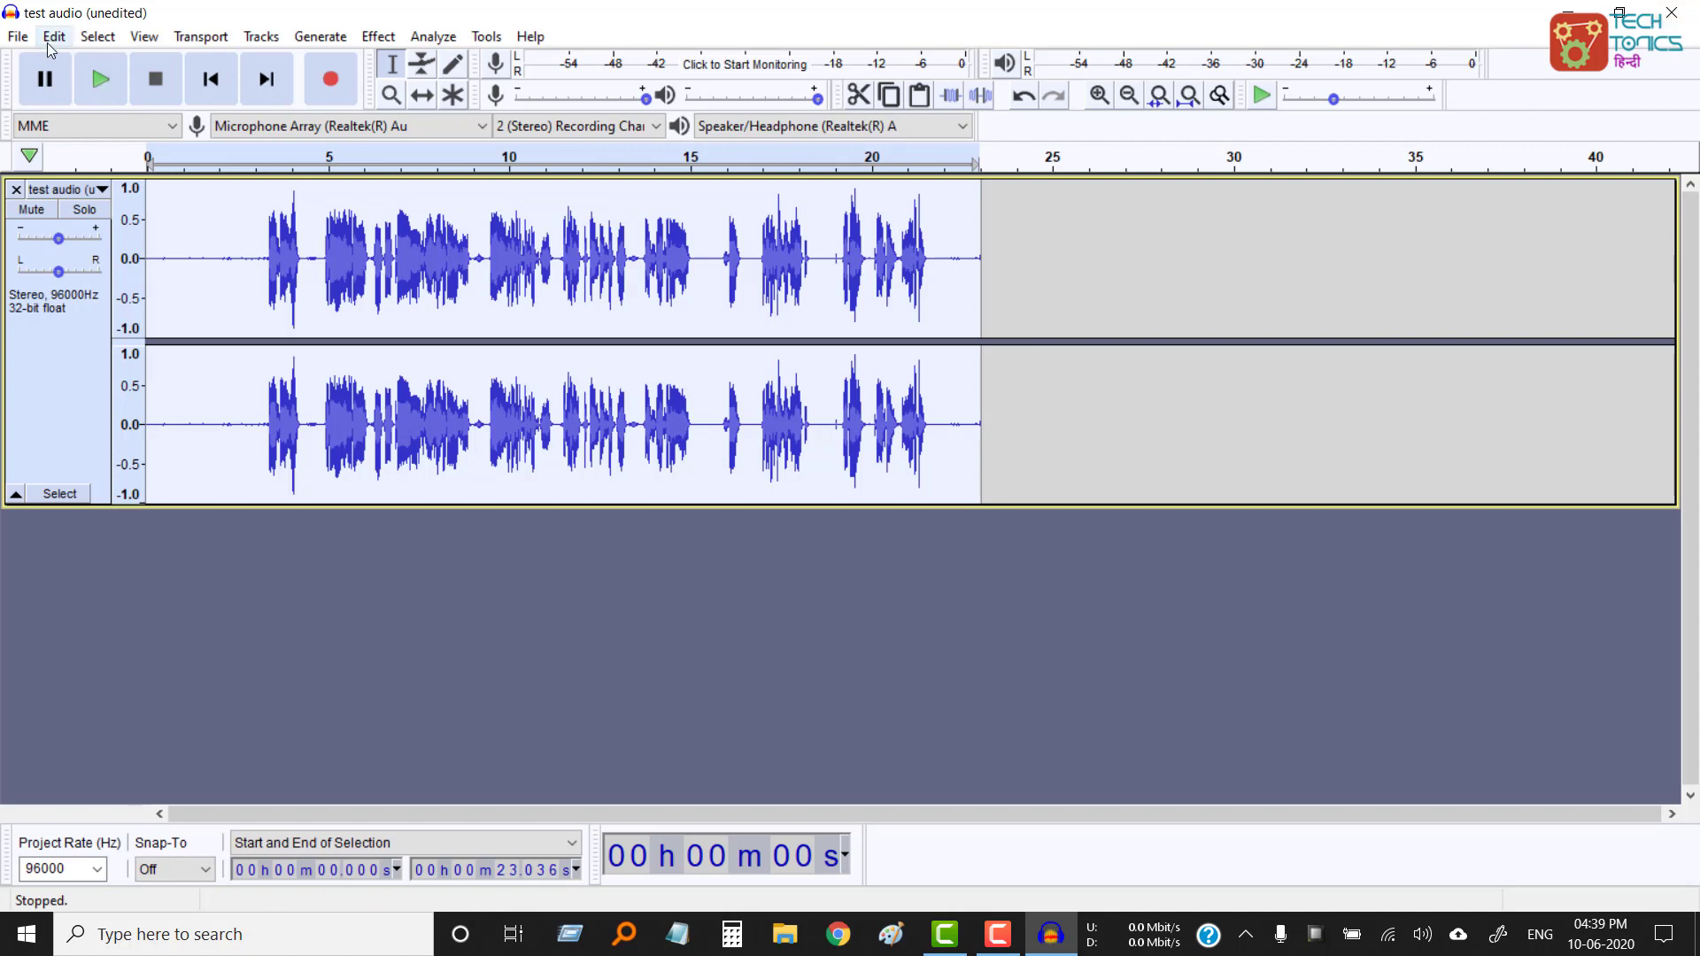
Close Audacity without saving the project
left_click(18, 36)
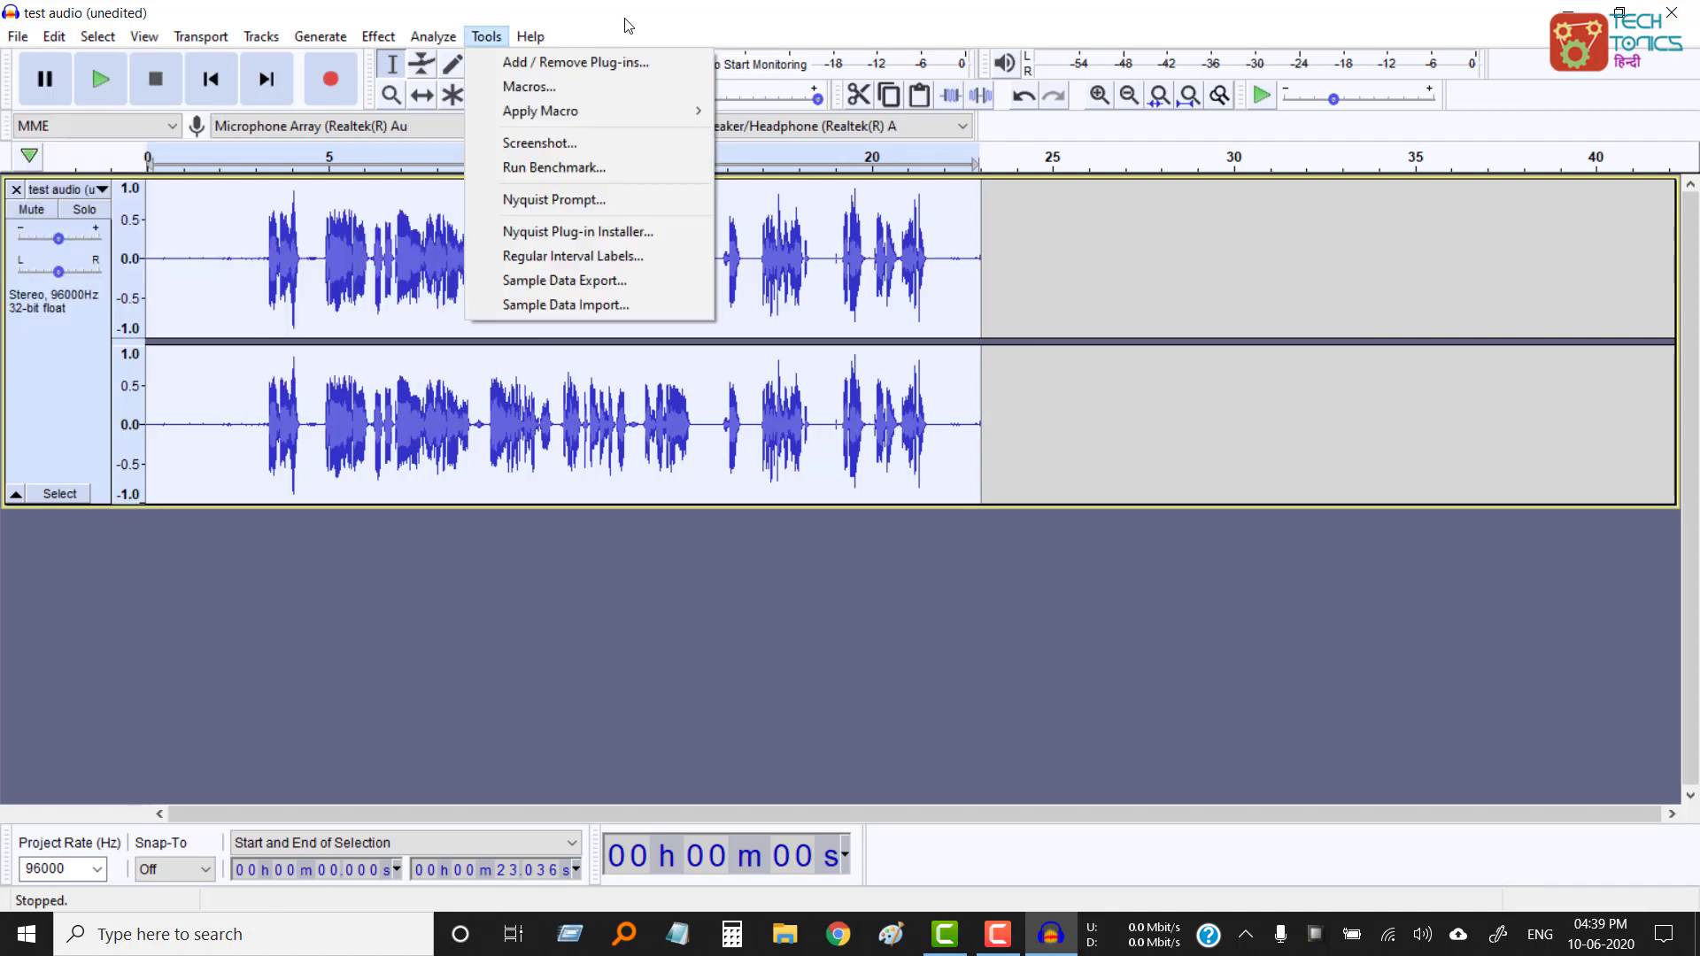
left_click(713, 20)
left_click(1694, 10)
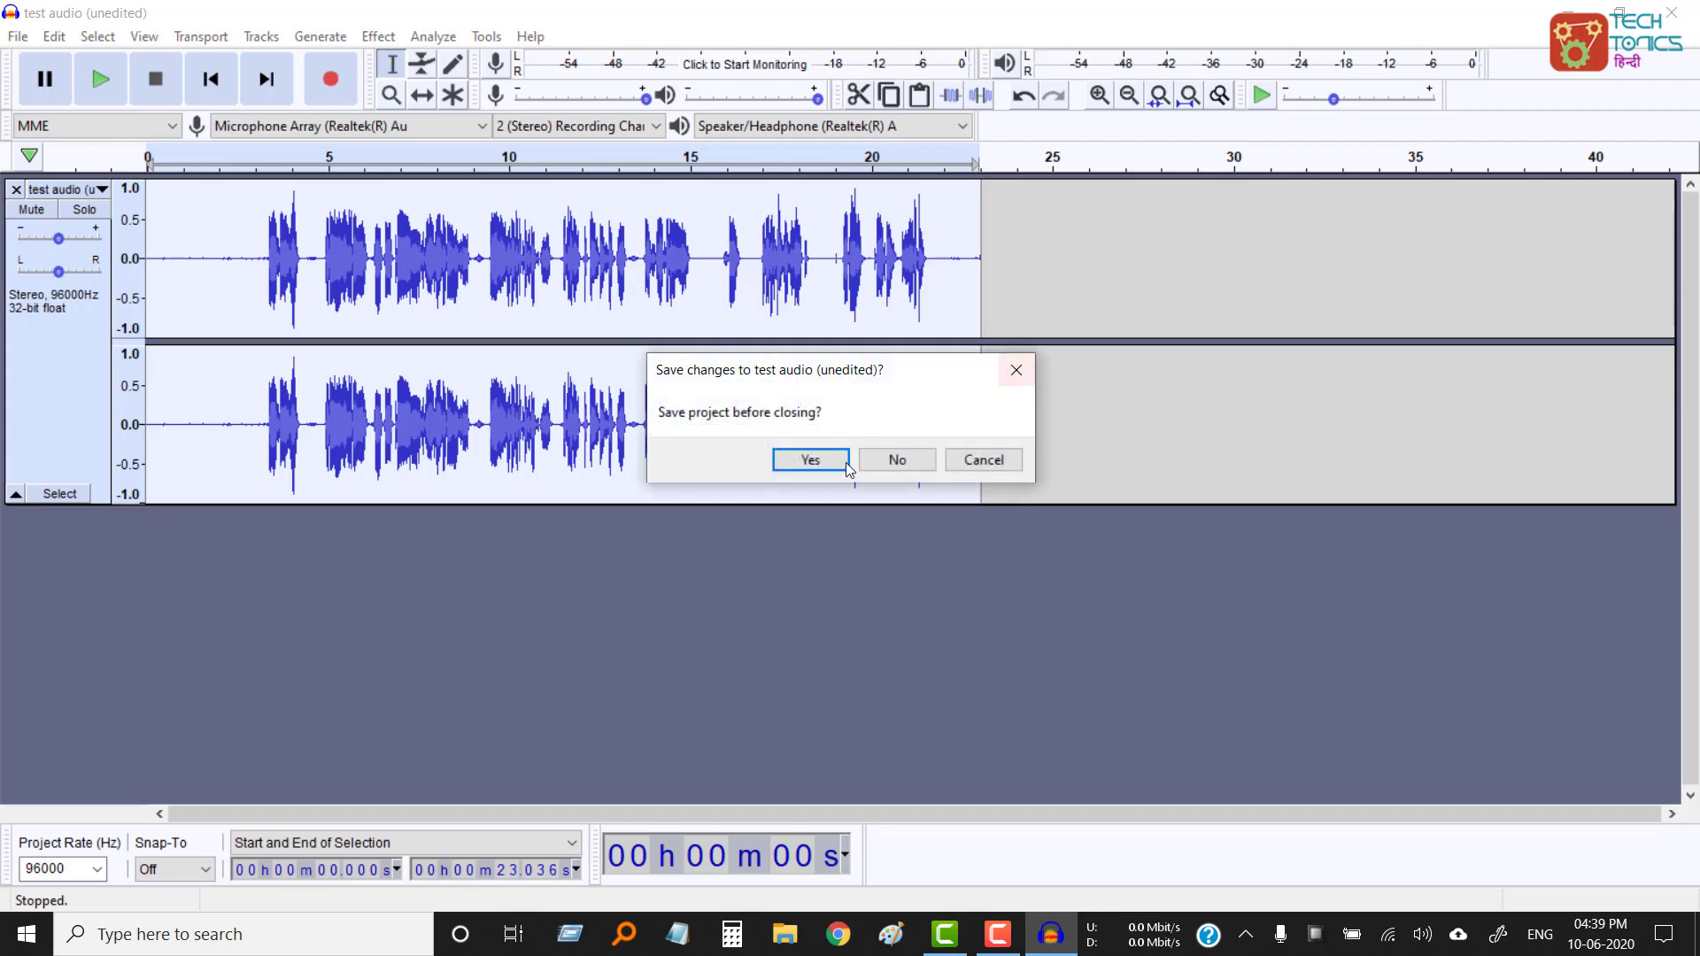
left_click(897, 461)
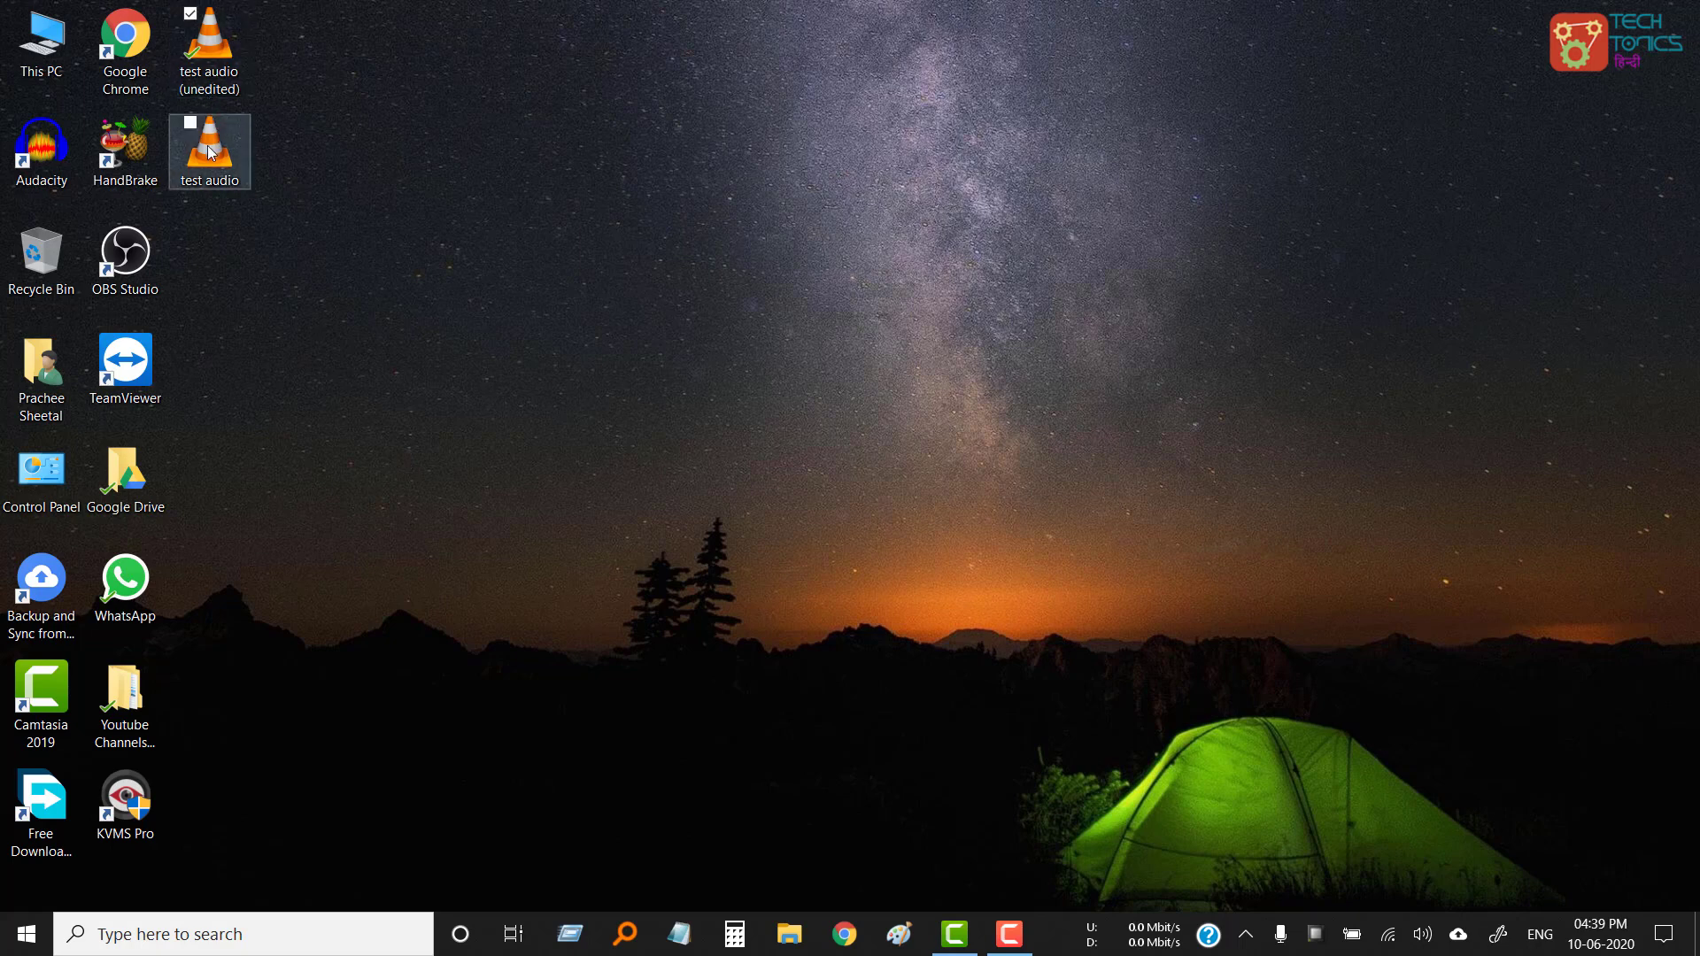
Play the desktop files "test audio (unedited)" and "test audio" in VLC to compare them, and close the player
double_click(214, 77)
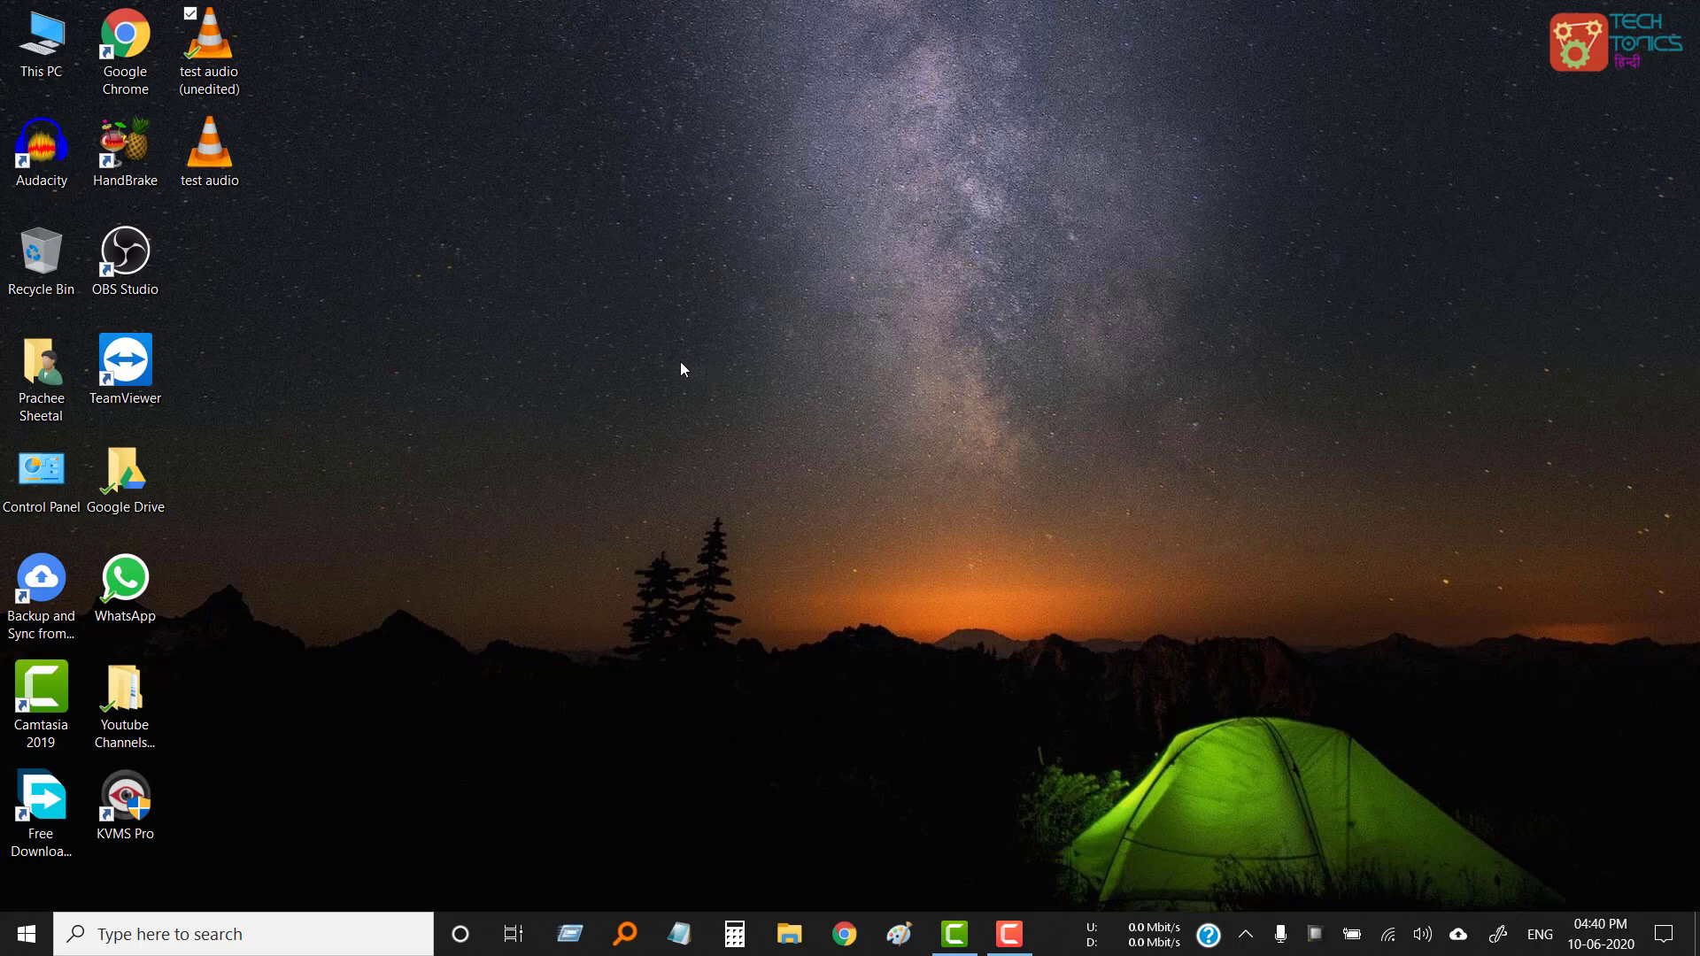
double_click(222, 179)
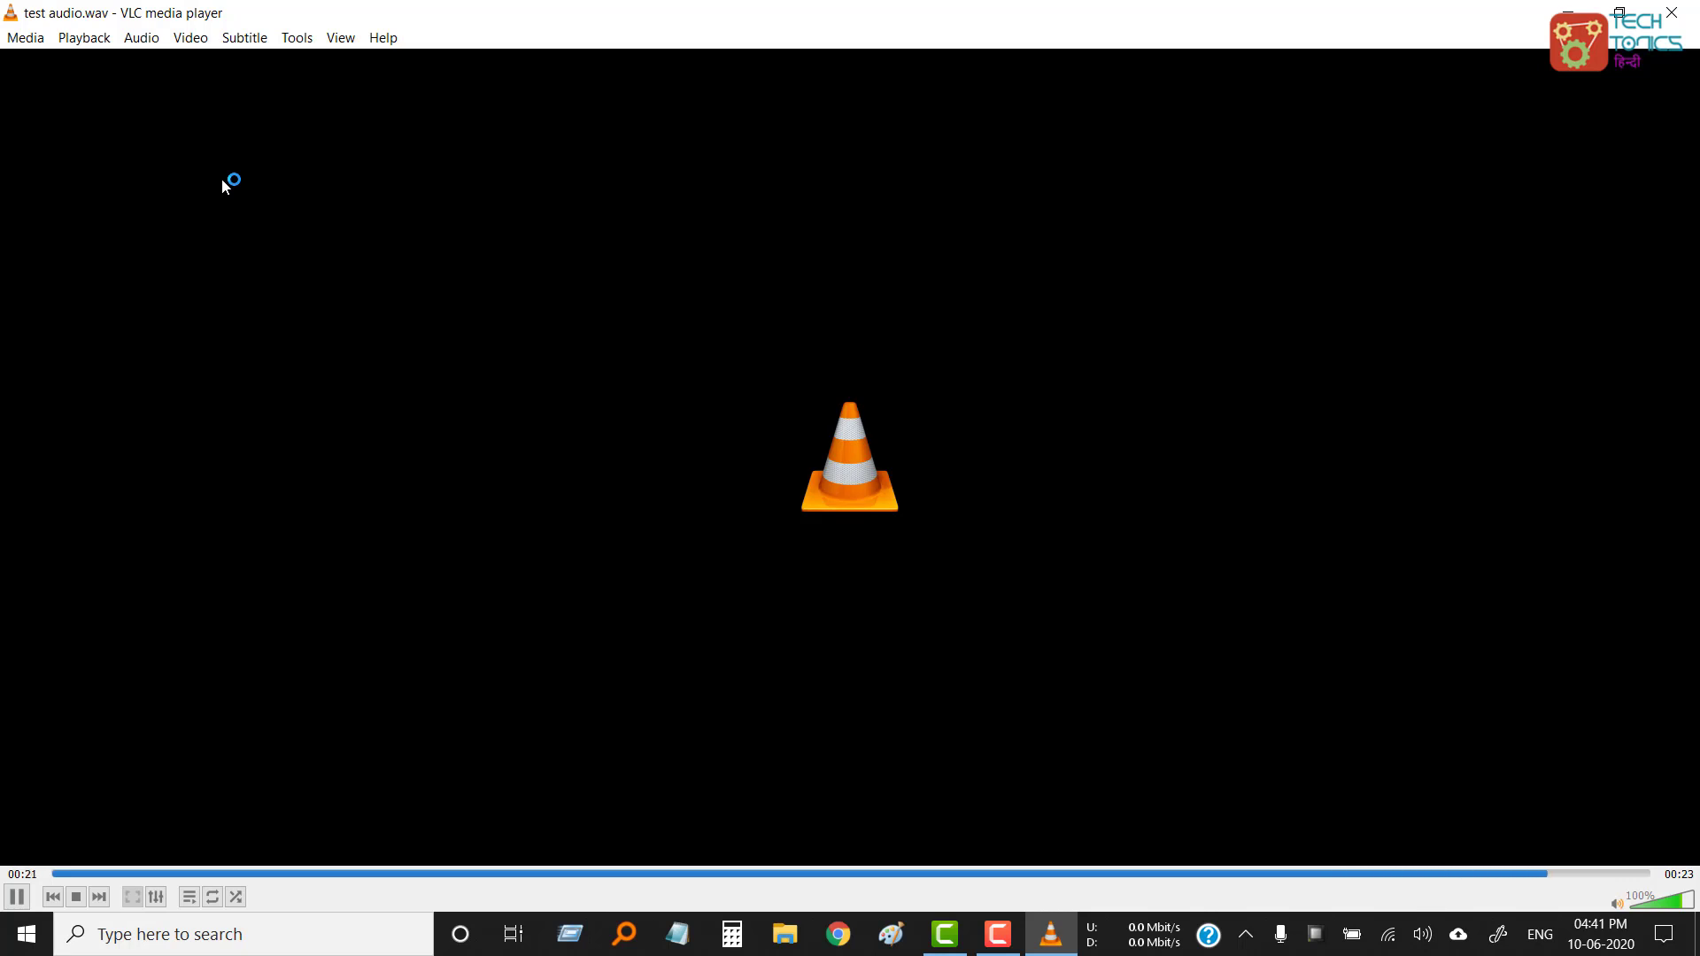
left_click(1682, 19)
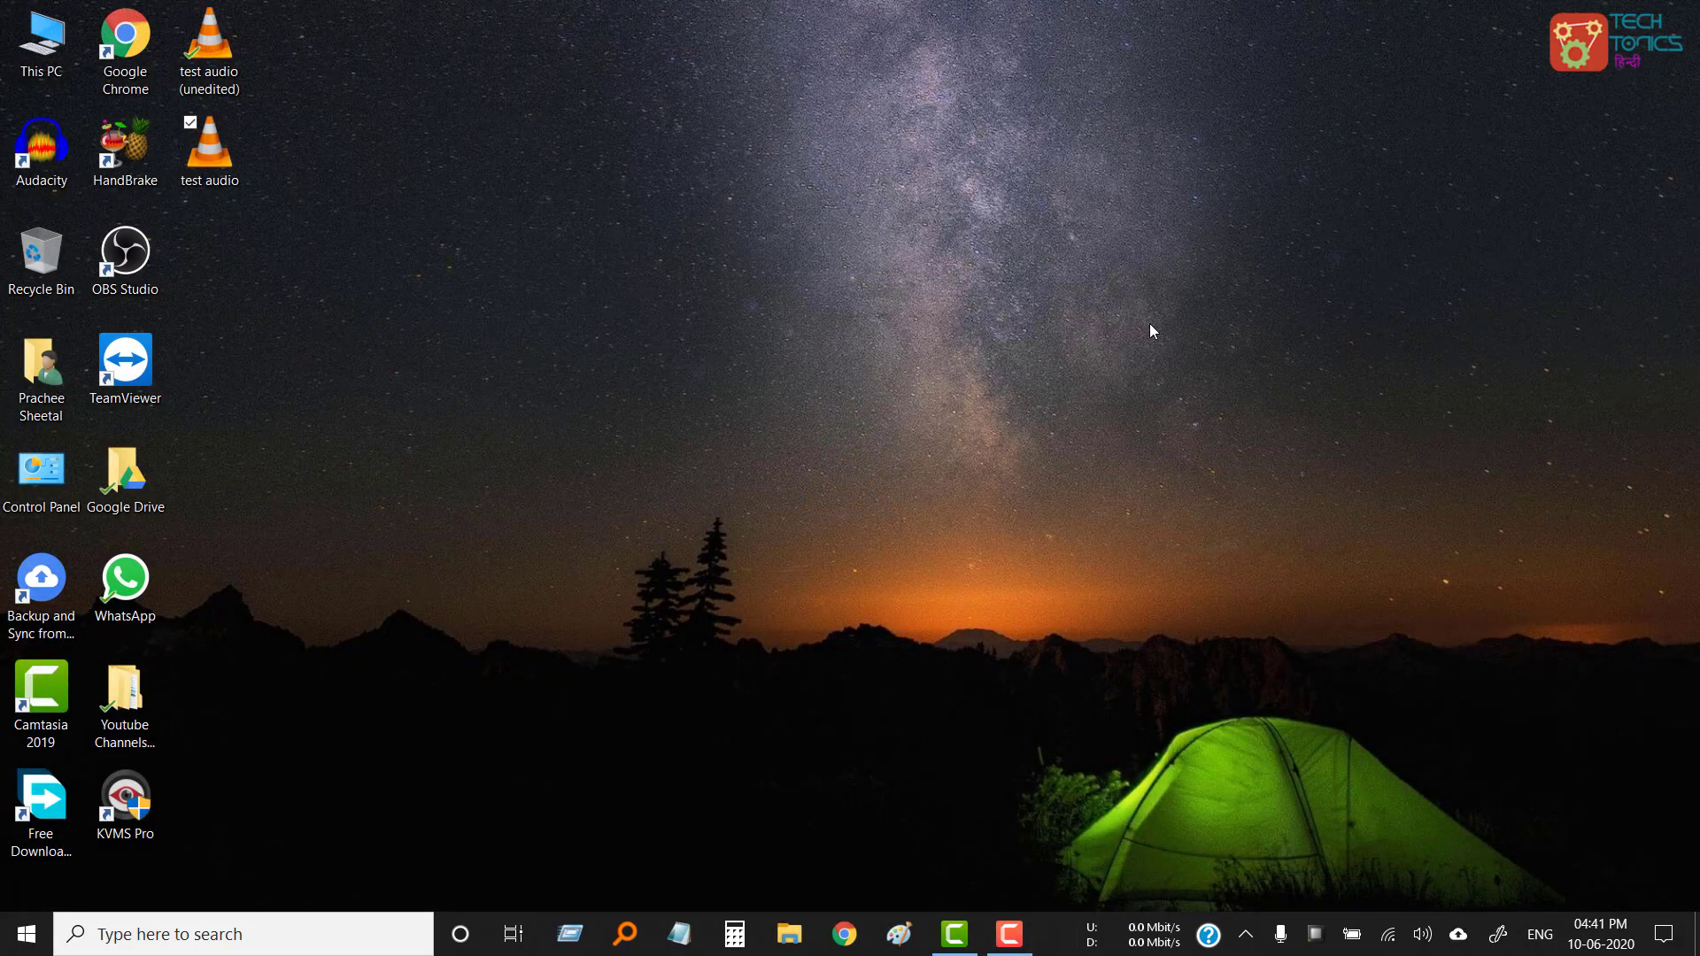